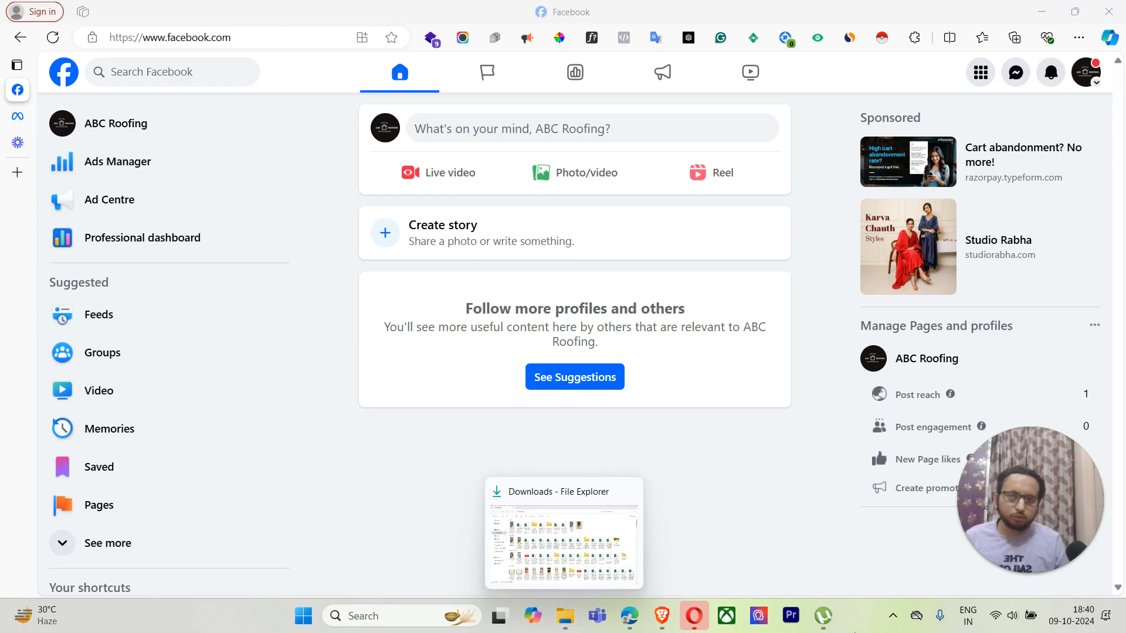
Step: Open a new Edge tab showing the Microsoft Start page
left_click(14, 182)
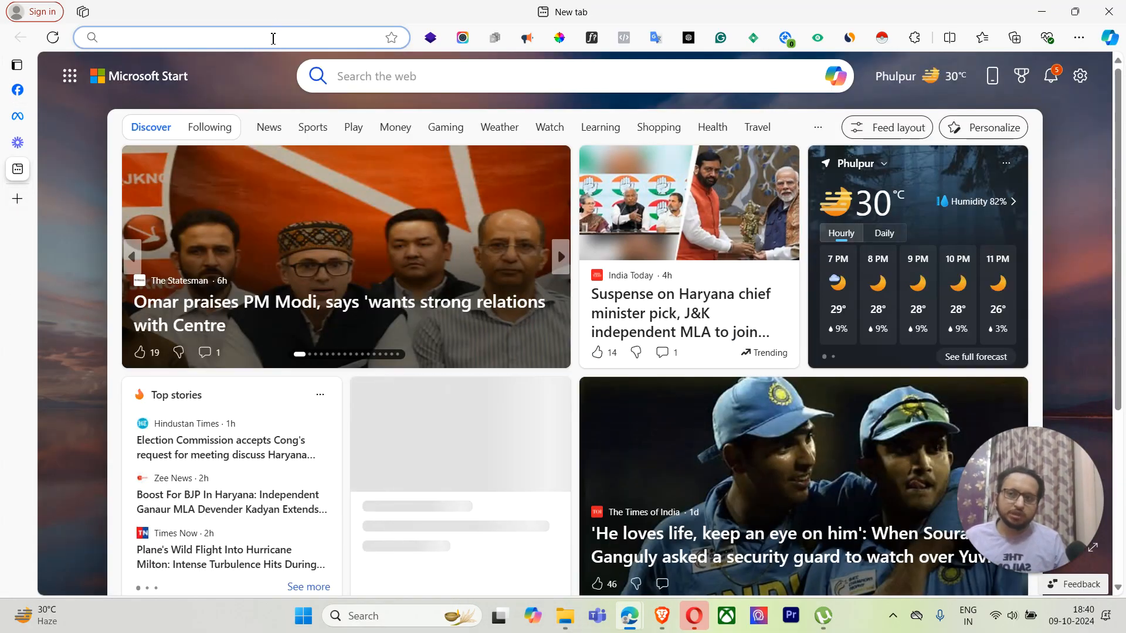
Step: Go to business.facebook.com via the 'busi' address-bar suggestion to load ABC Roofing's Business Suite home
left_click(273, 38)
type("business.facebook.com")
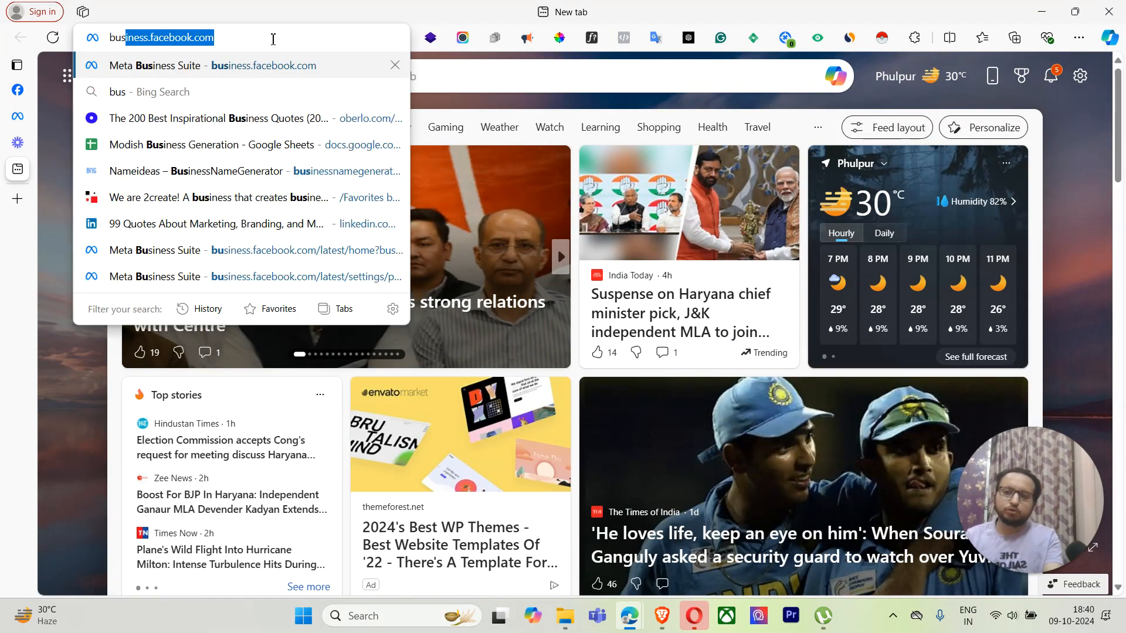
key("Return")
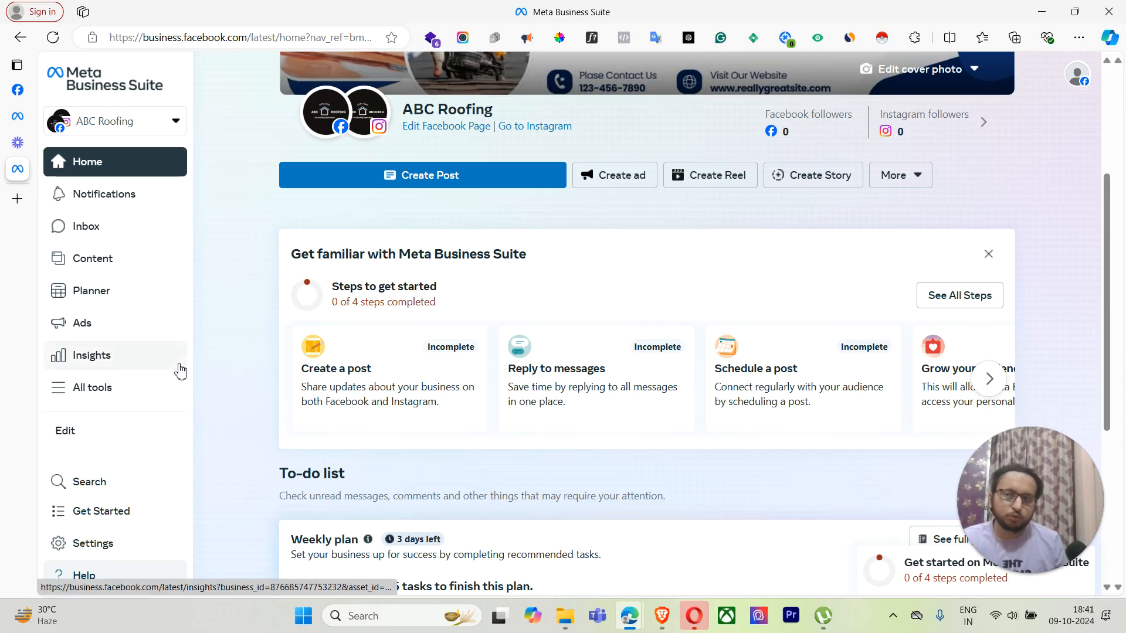
Step: From the ABC Roofing account selector list, choose Create a business portfolio
left_click(164, 126)
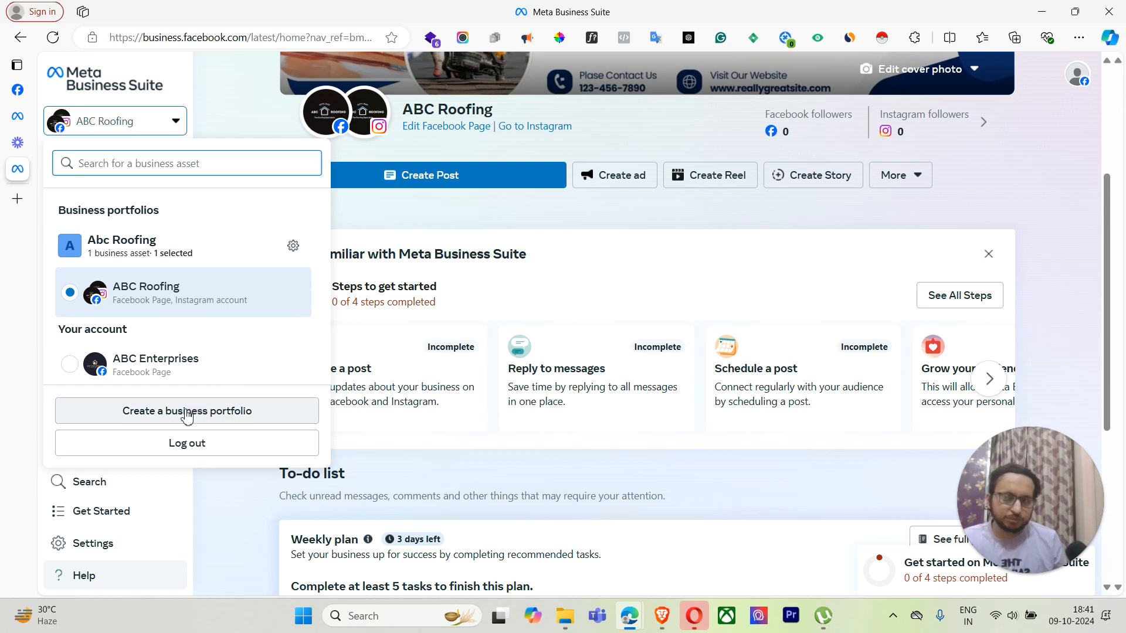
left_click(390, 230)
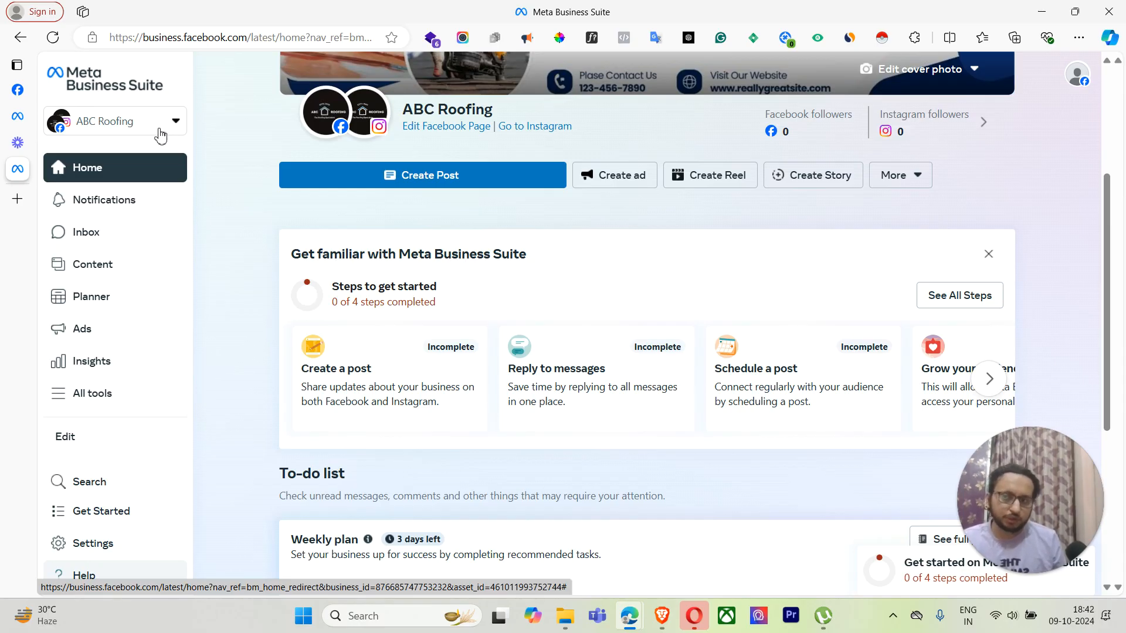
left_click(160, 136)
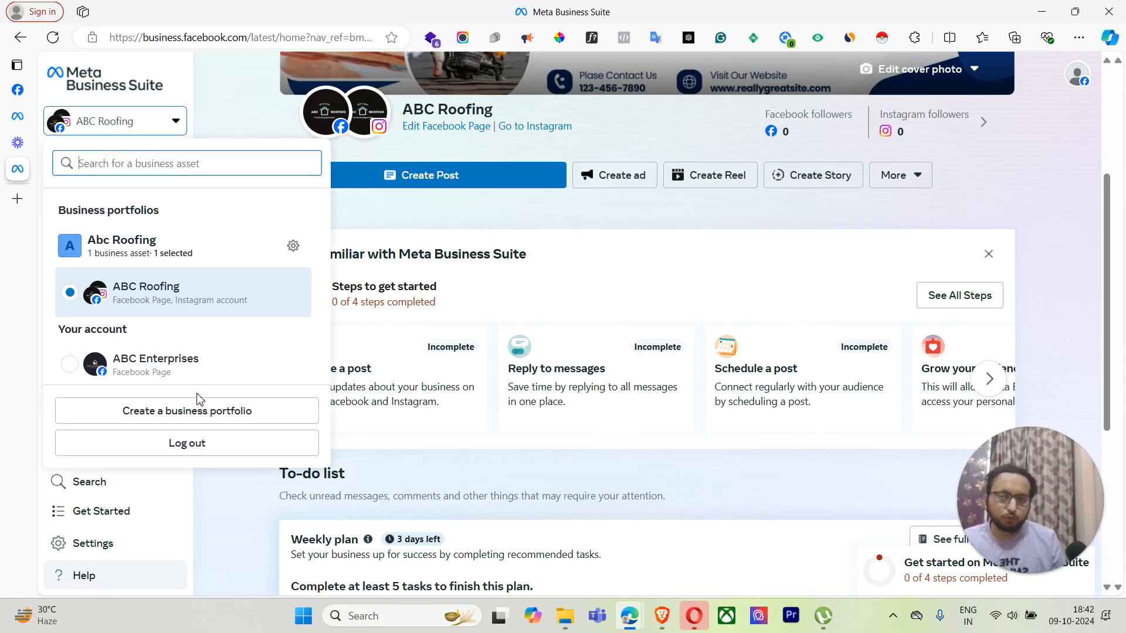
left_click(274, 111)
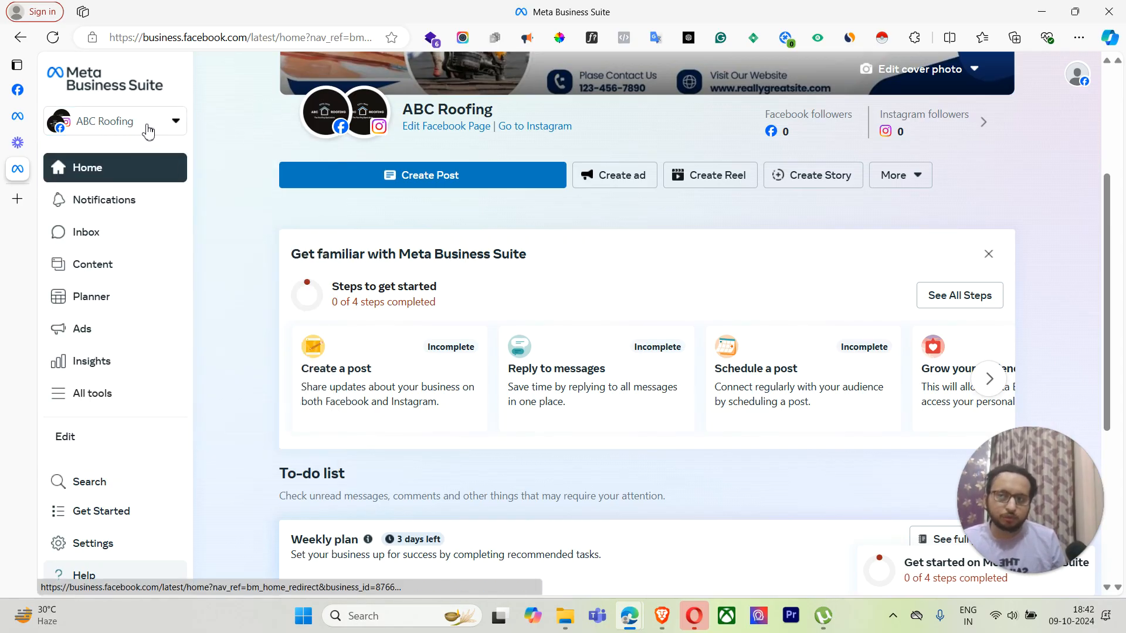
left_click(150, 125)
Step: Enter 'Abc roofing' as the new business portfolio name
left_click(196, 410)
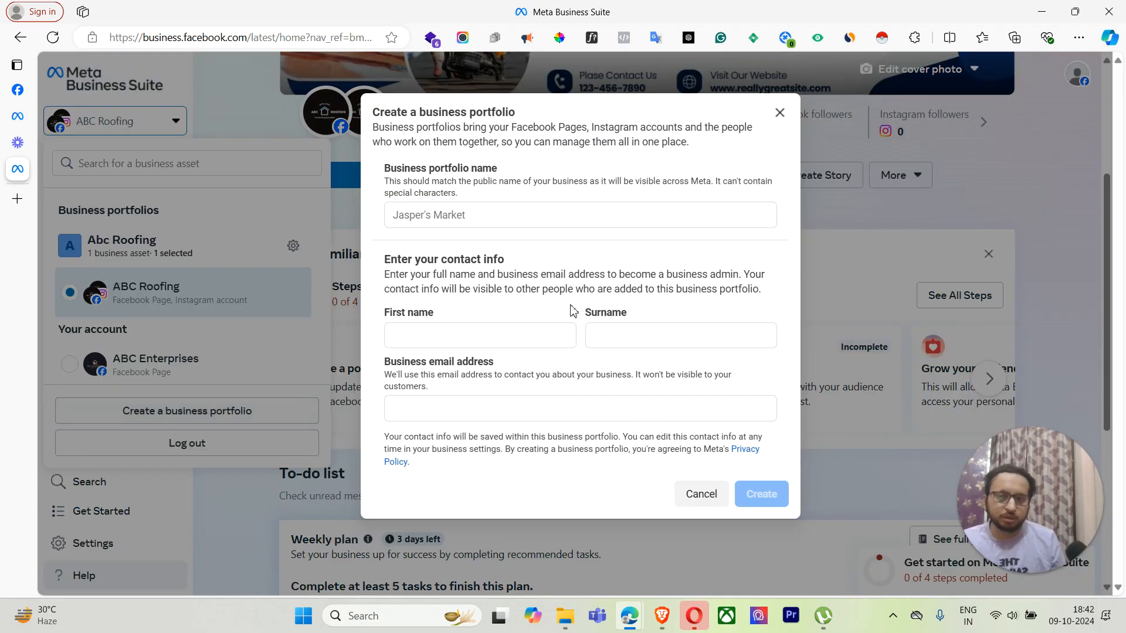
left_click(486, 210)
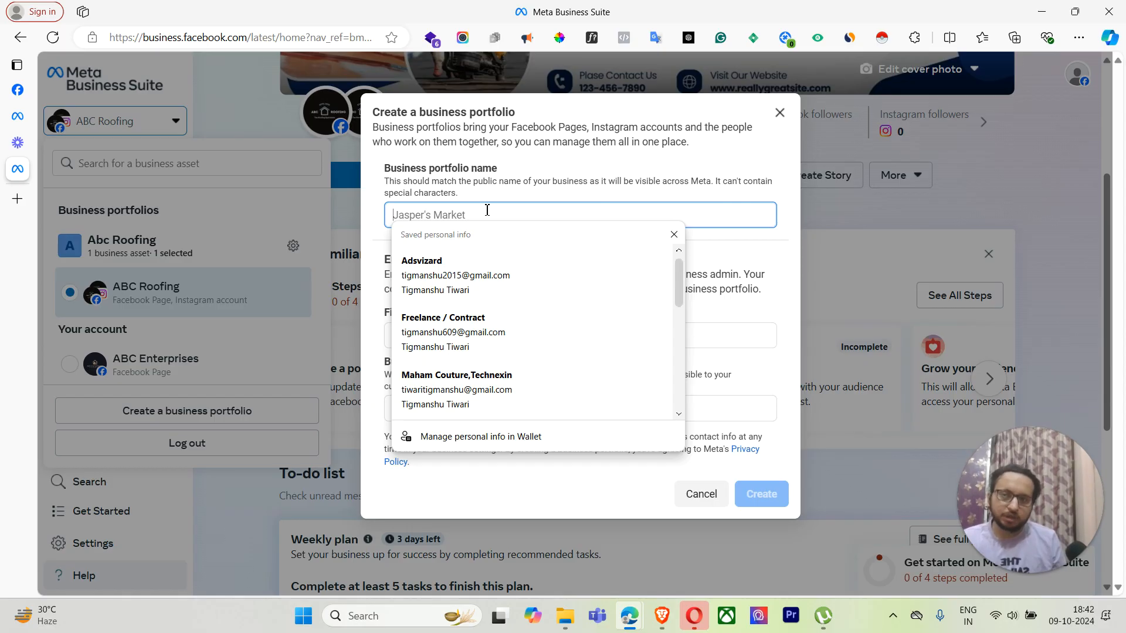
type("A")
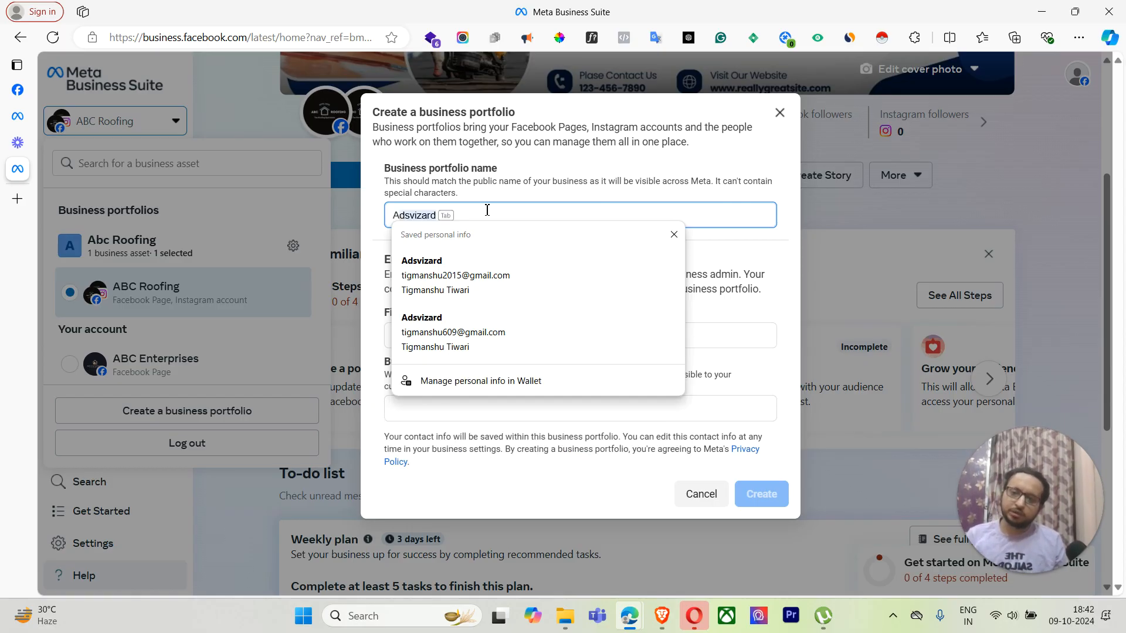
type("bc r")
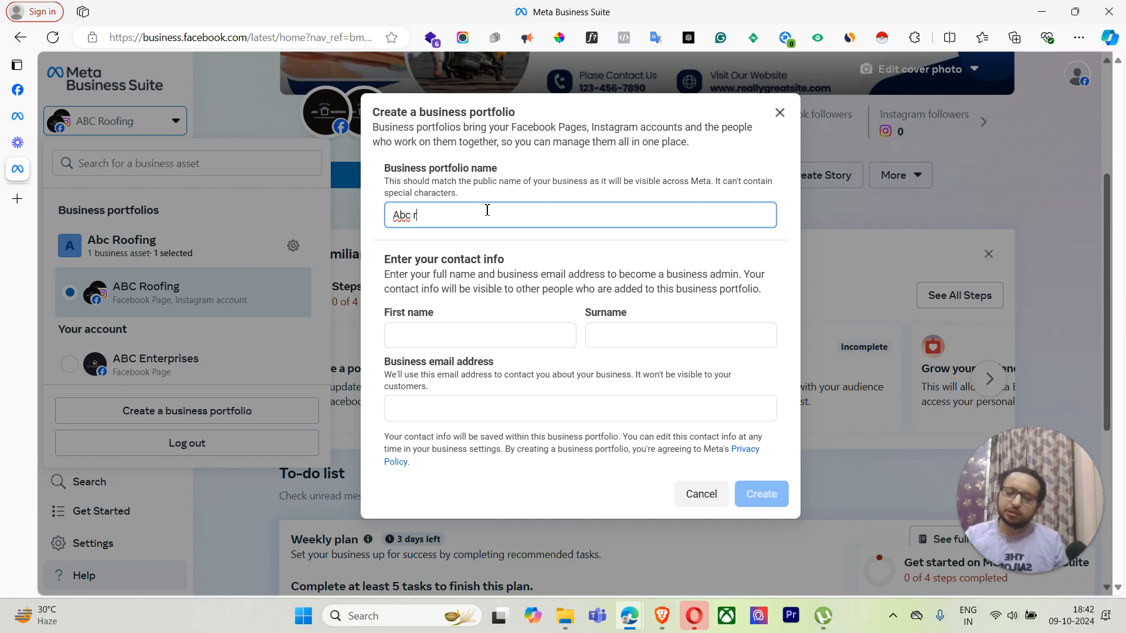
type("oofing")
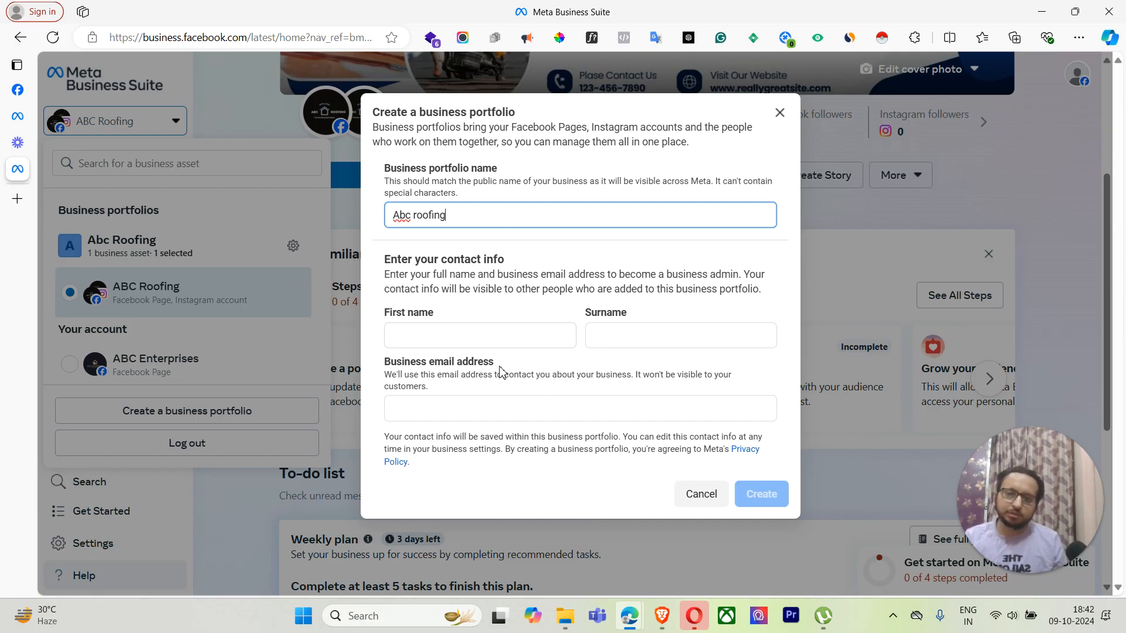
left_click(475, 322)
left_click(479, 334)
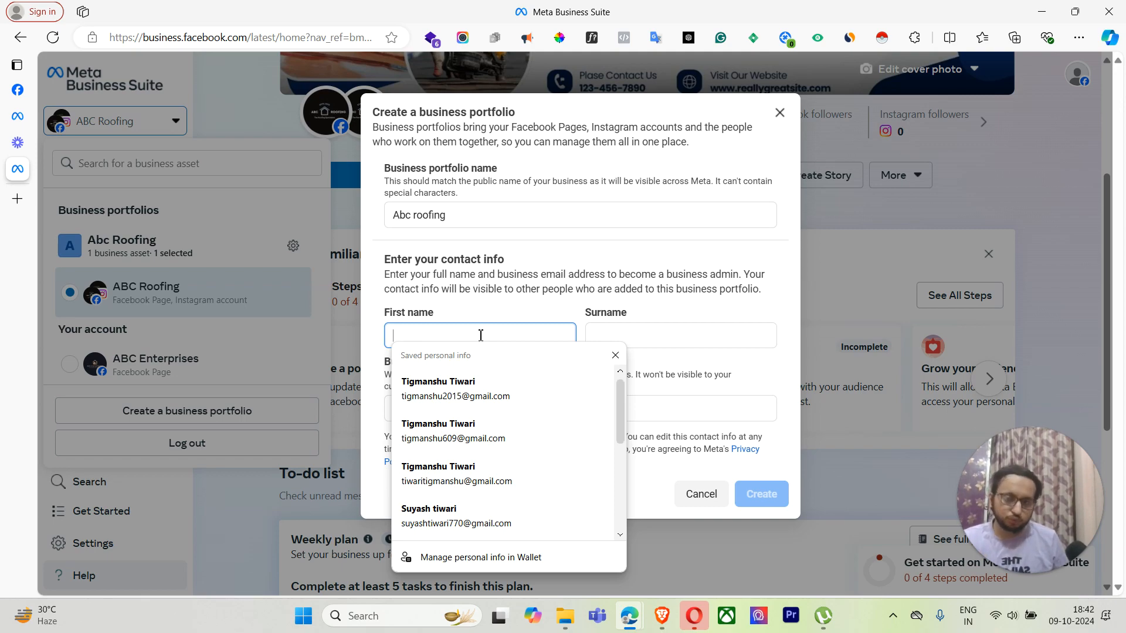
Step: Autofill the contact first name, surname and business email from Edge's saved personal info
left_click(505, 405)
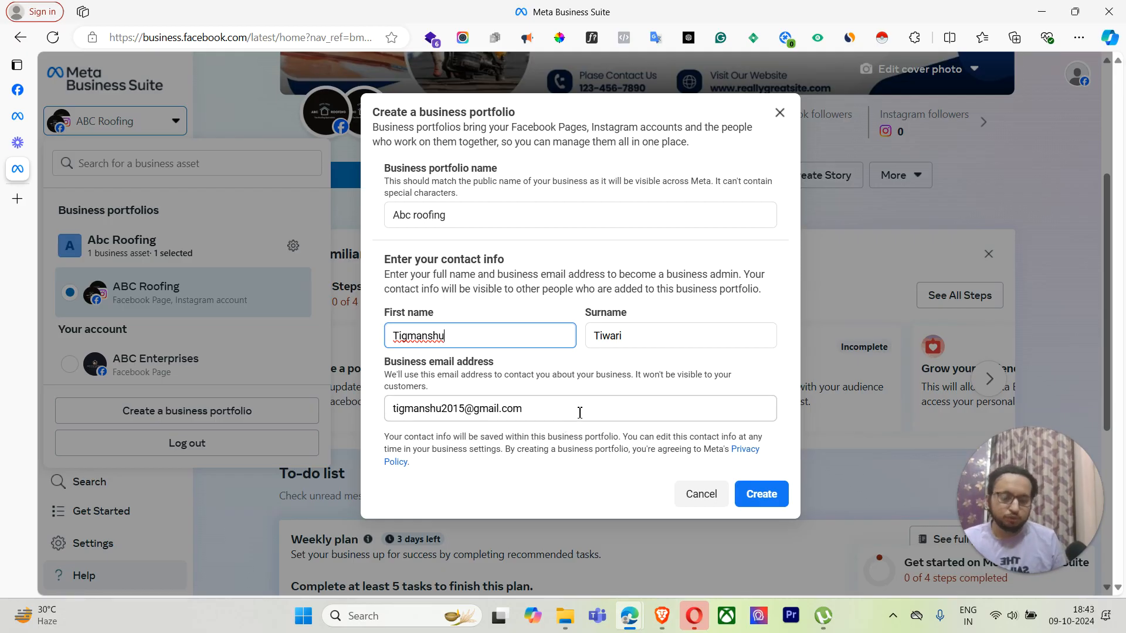
left_click(579, 412)
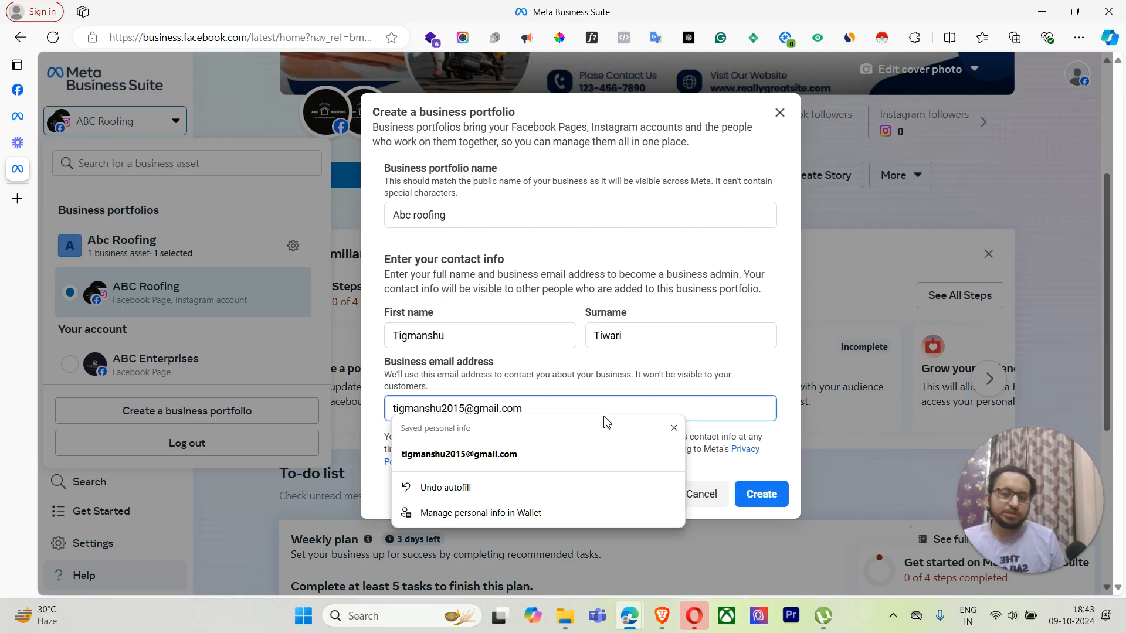
left_click(673, 429)
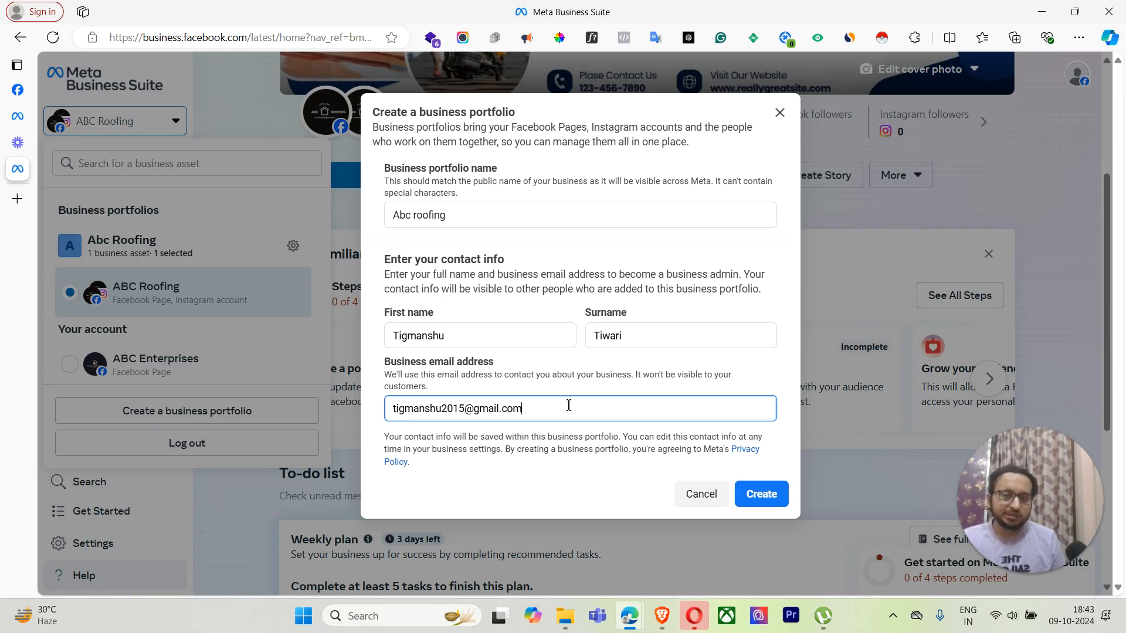
left_click(388, 378)
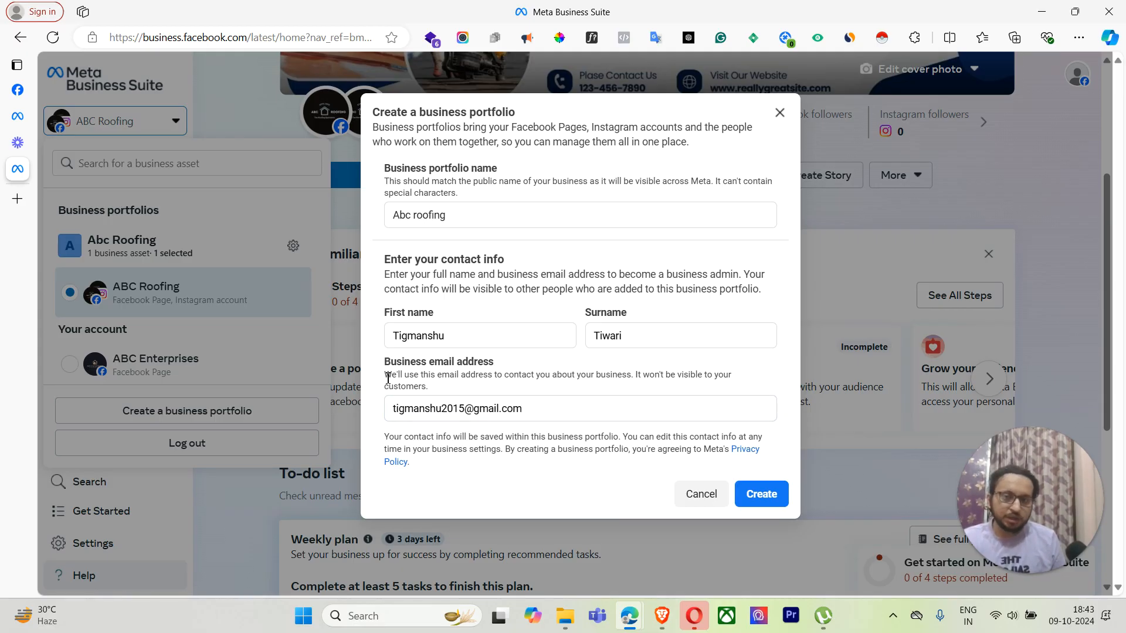
left_click_drag(388, 378, 679, 387)
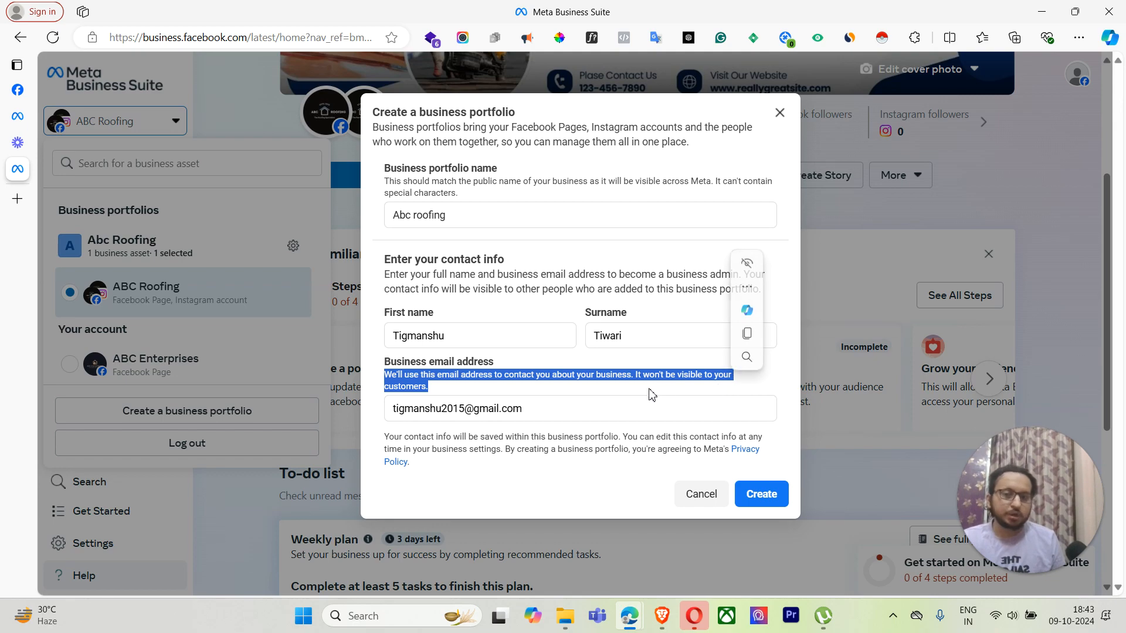
Step: Cancel the Create a business portfolio dialog without creating a portfolio
left_click(572, 405)
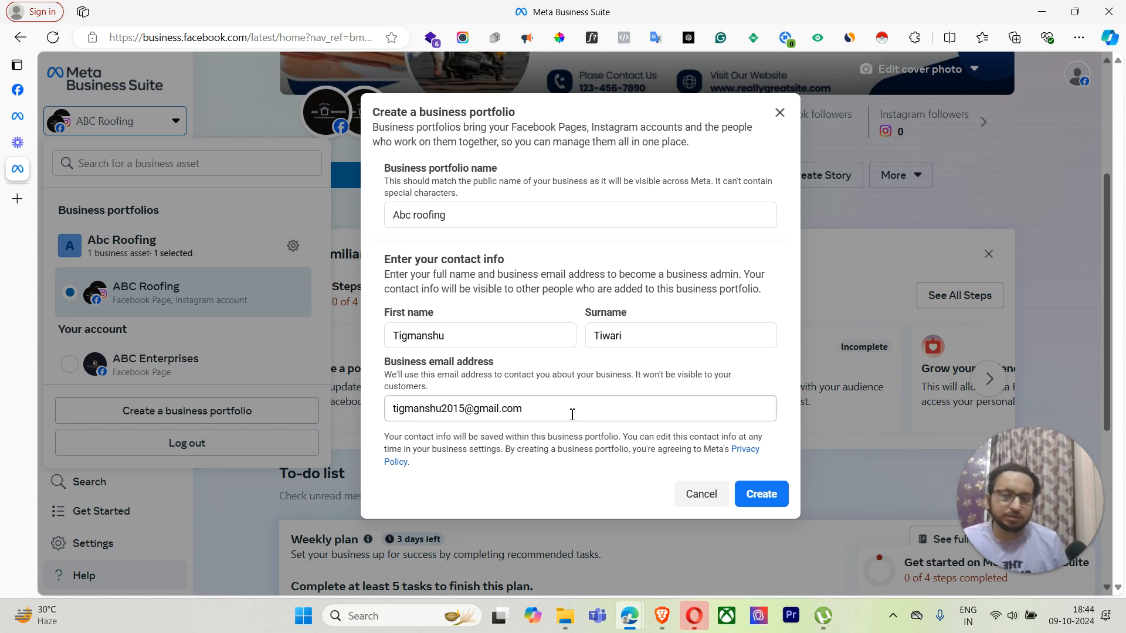
left_click(572, 415)
left_click_drag(572, 415, 381, 416)
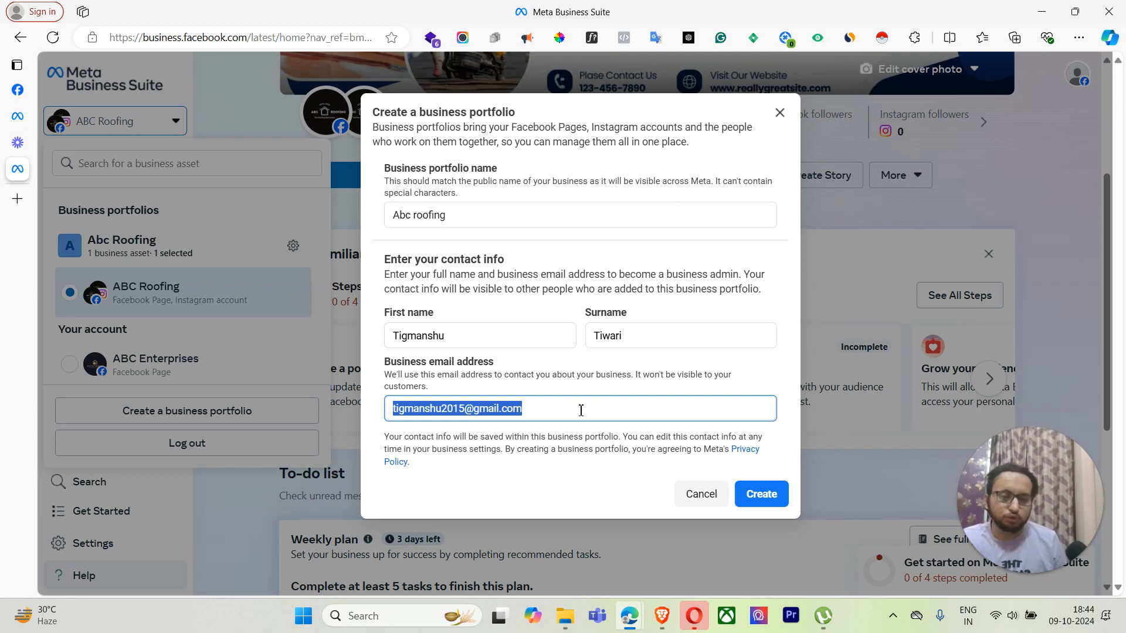
left_click(581, 410)
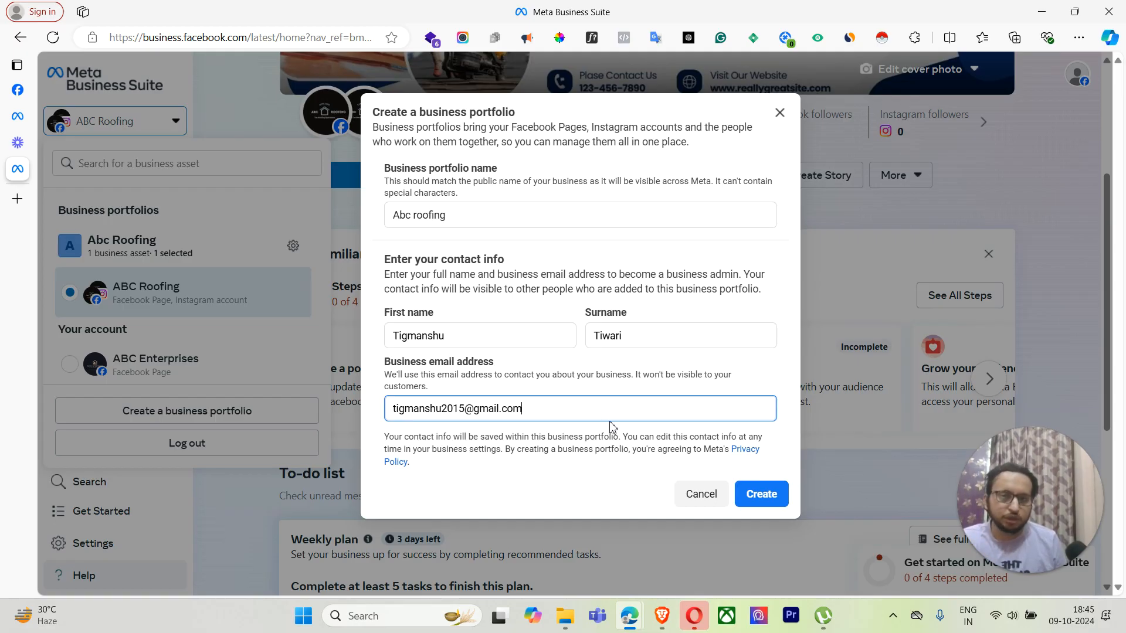
left_click(701, 493)
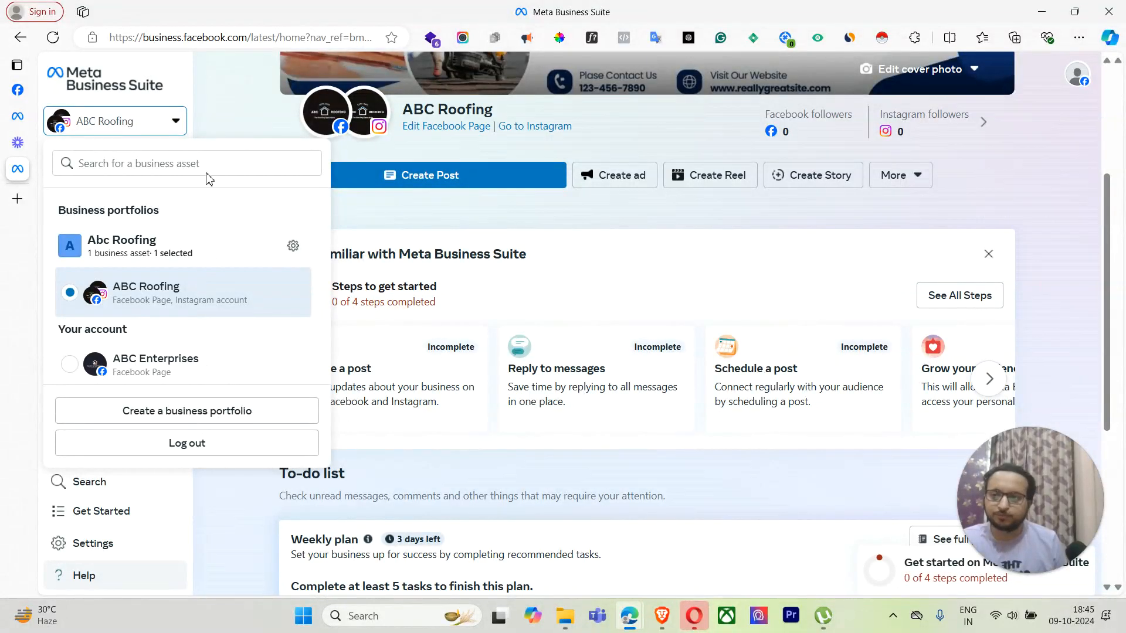
Step: Open Abc Roofing's portfolio settings via the gear icon in the account selector
left_click(240, 112)
left_click(159, 133)
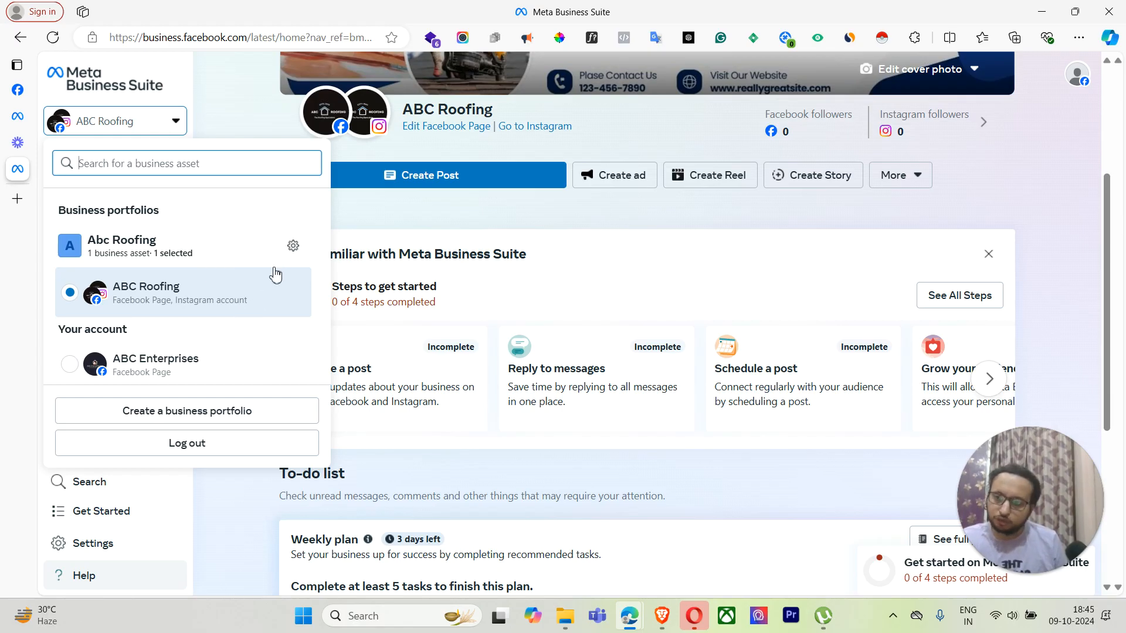
left_click(159, 129)
left_click(157, 130)
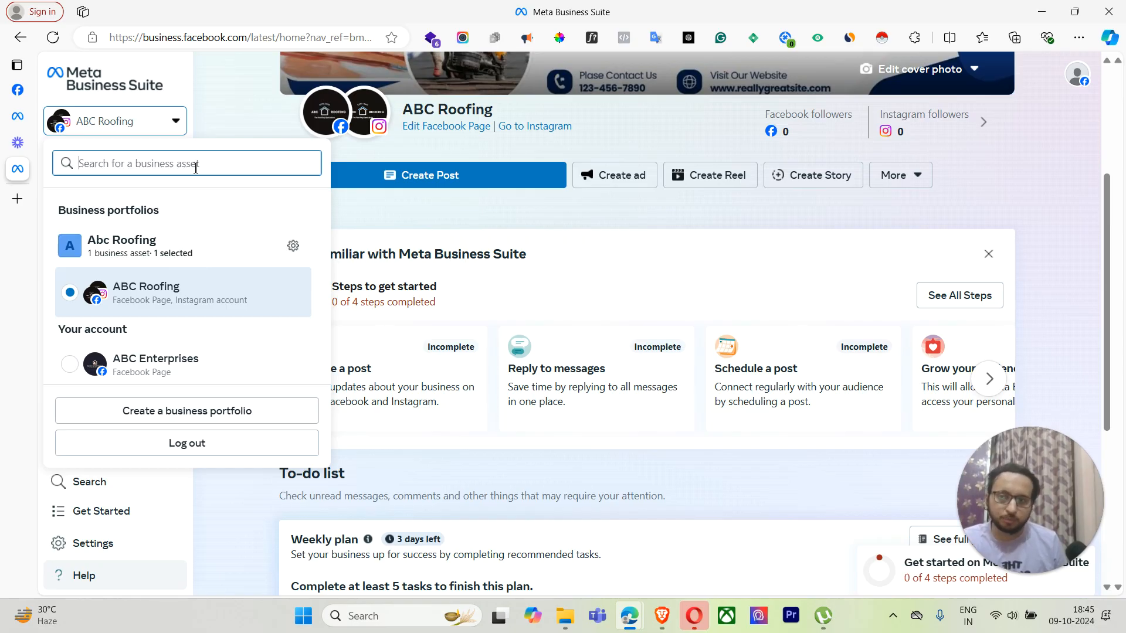
left_click(291, 244)
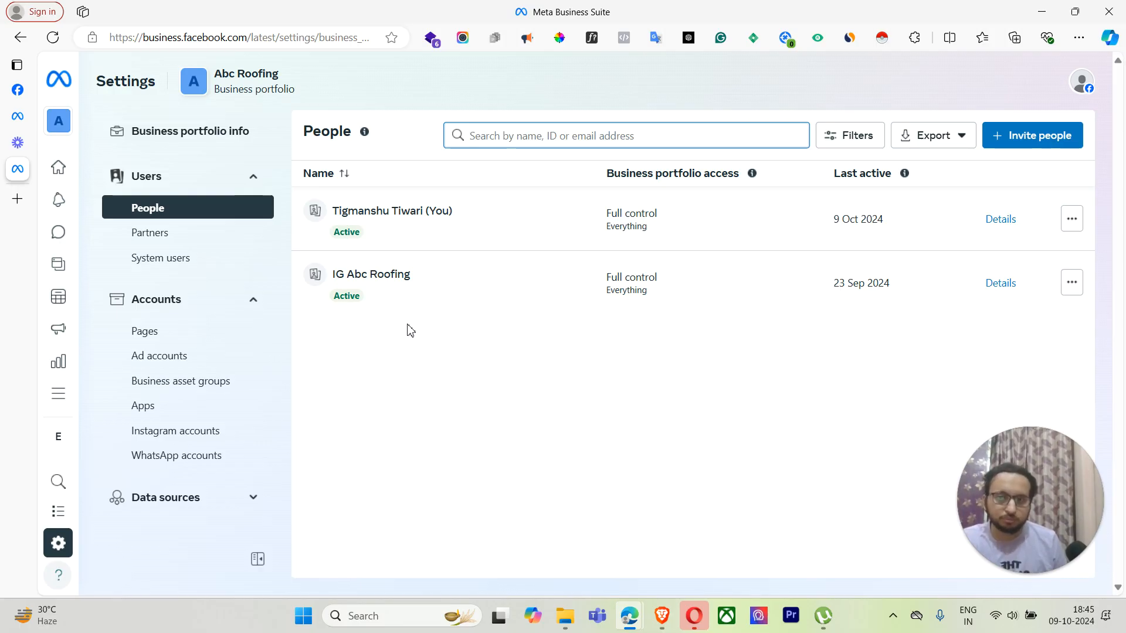
Step: Start an Invite people request and enter the invitee's e-mail address
left_click(1020, 150)
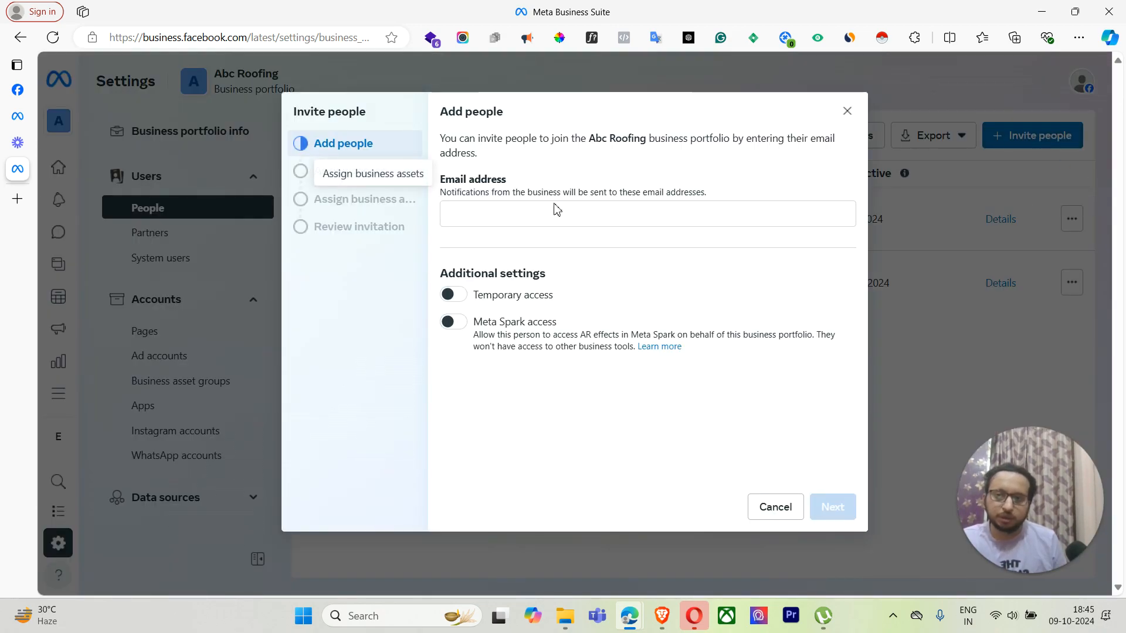
left_click(545, 212)
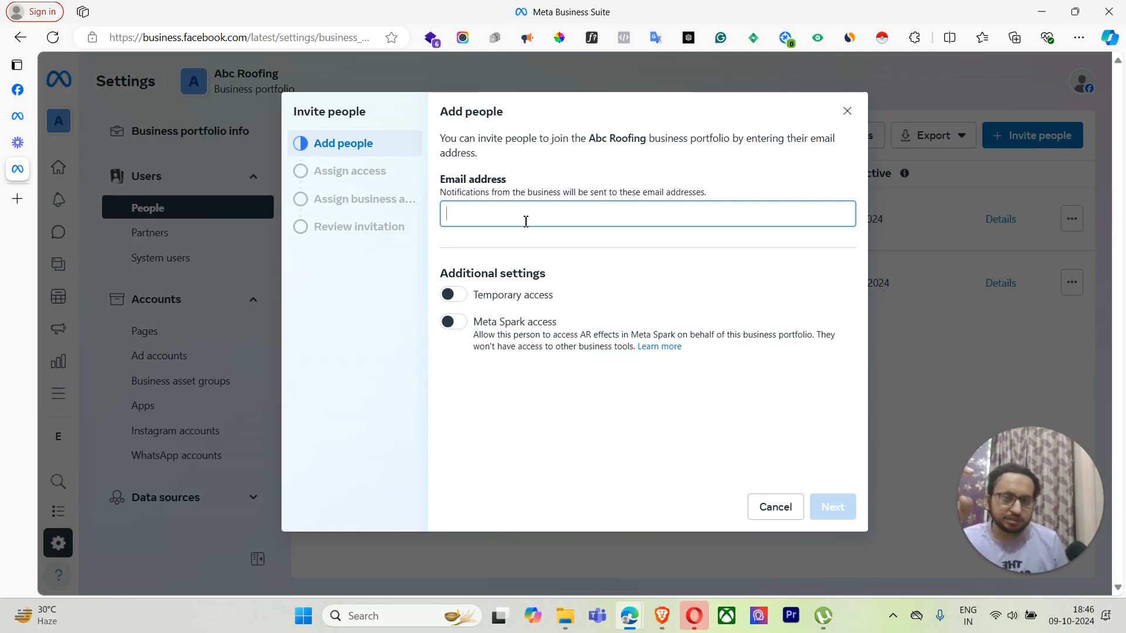
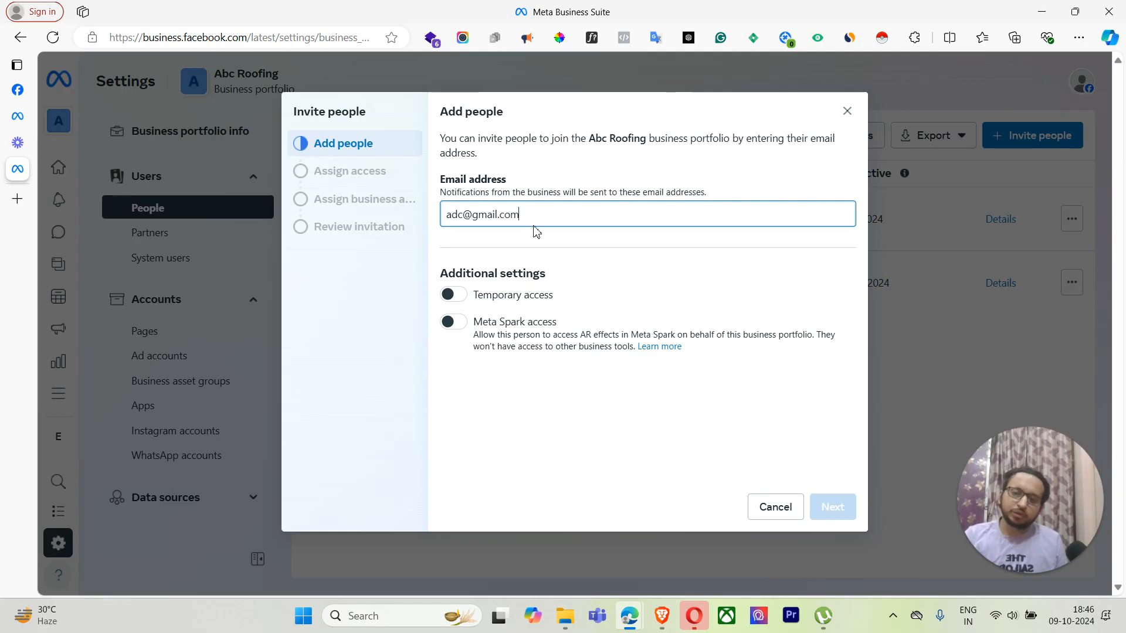
left_click(636, 254)
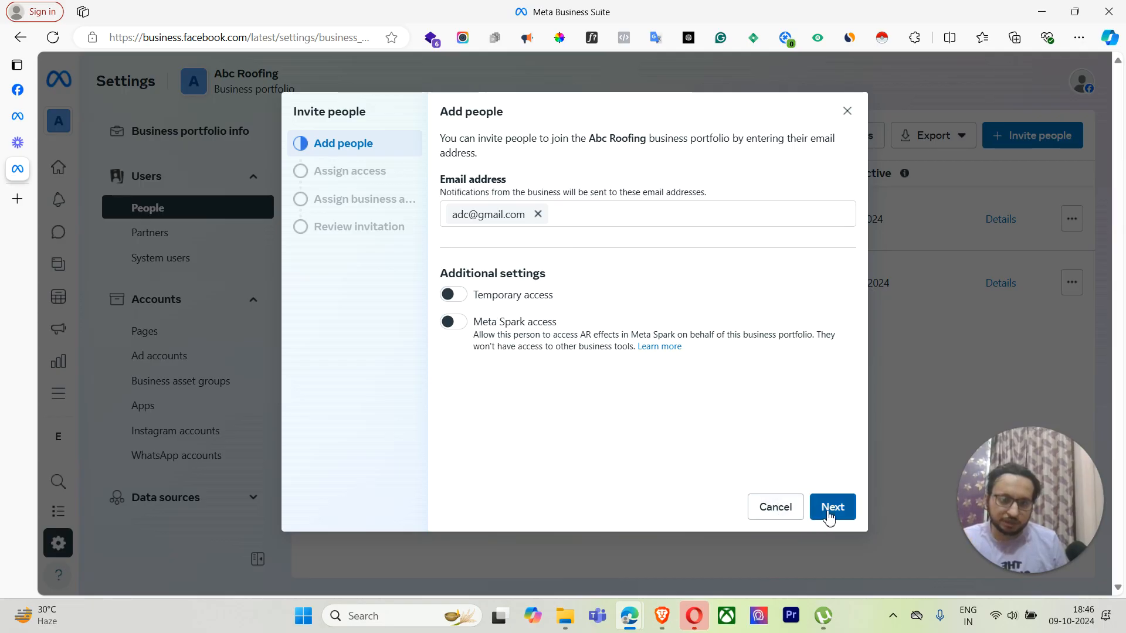
left_click(537, 216)
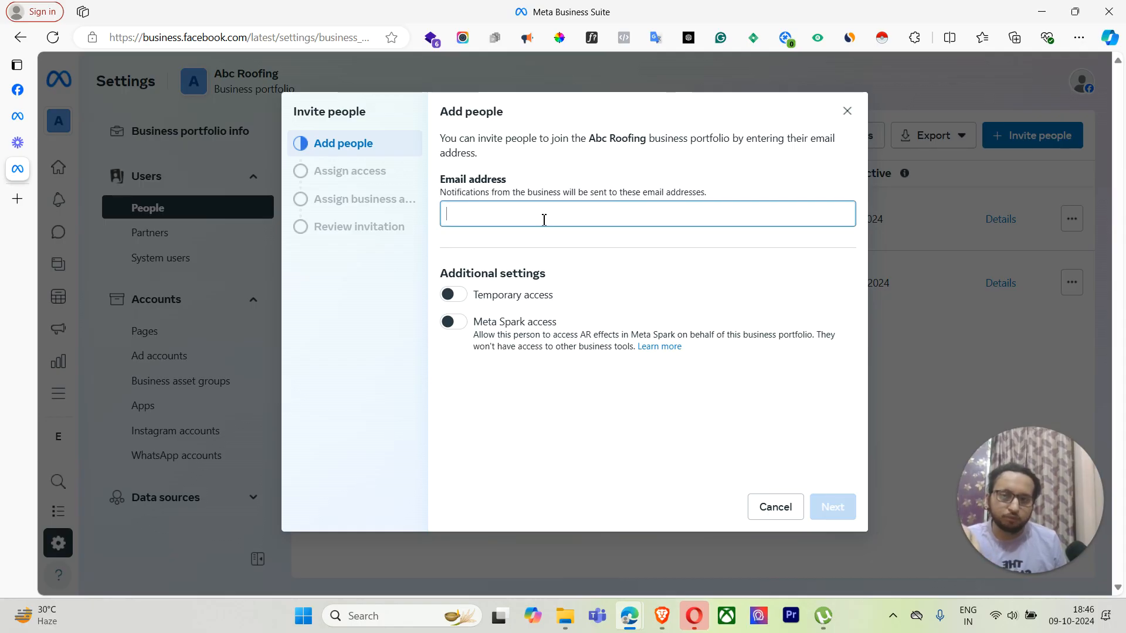
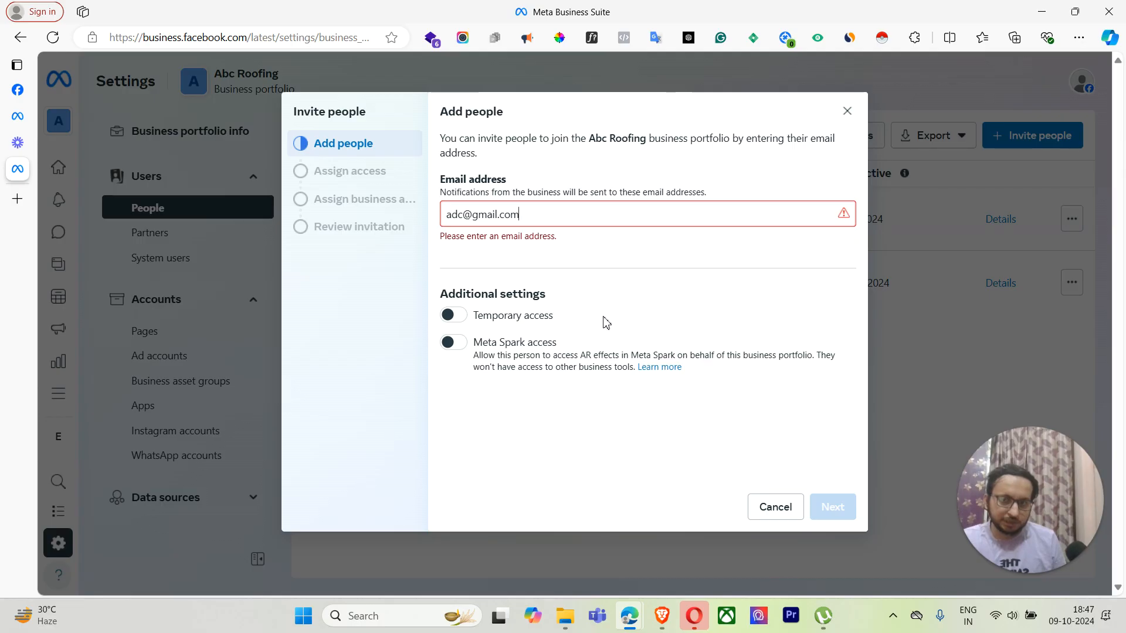
key("Return")
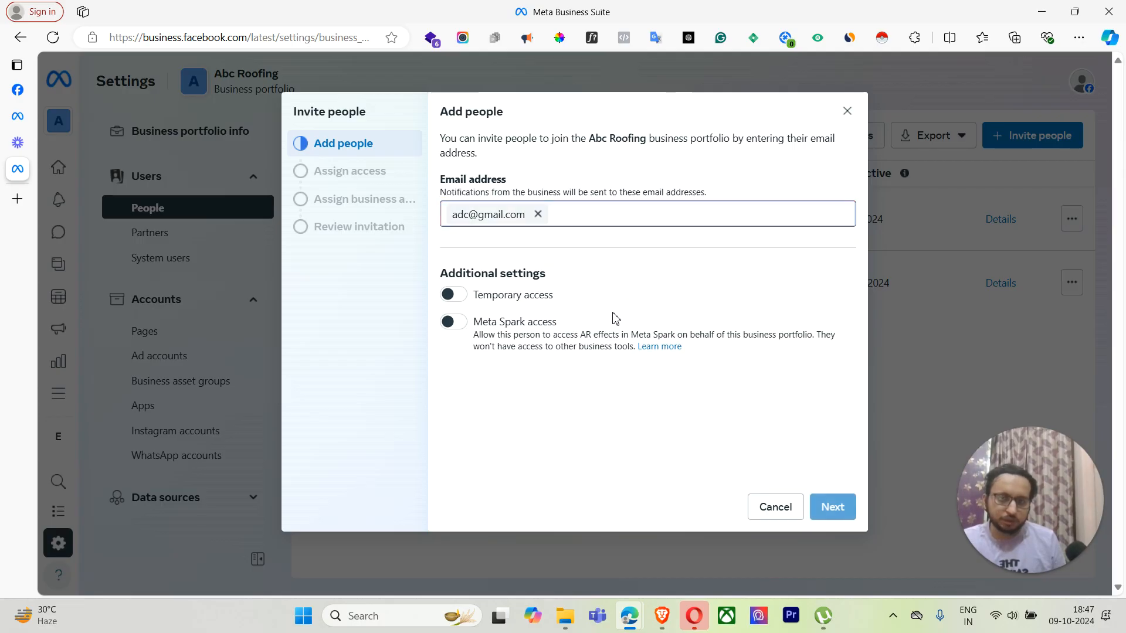
left_click(827, 516)
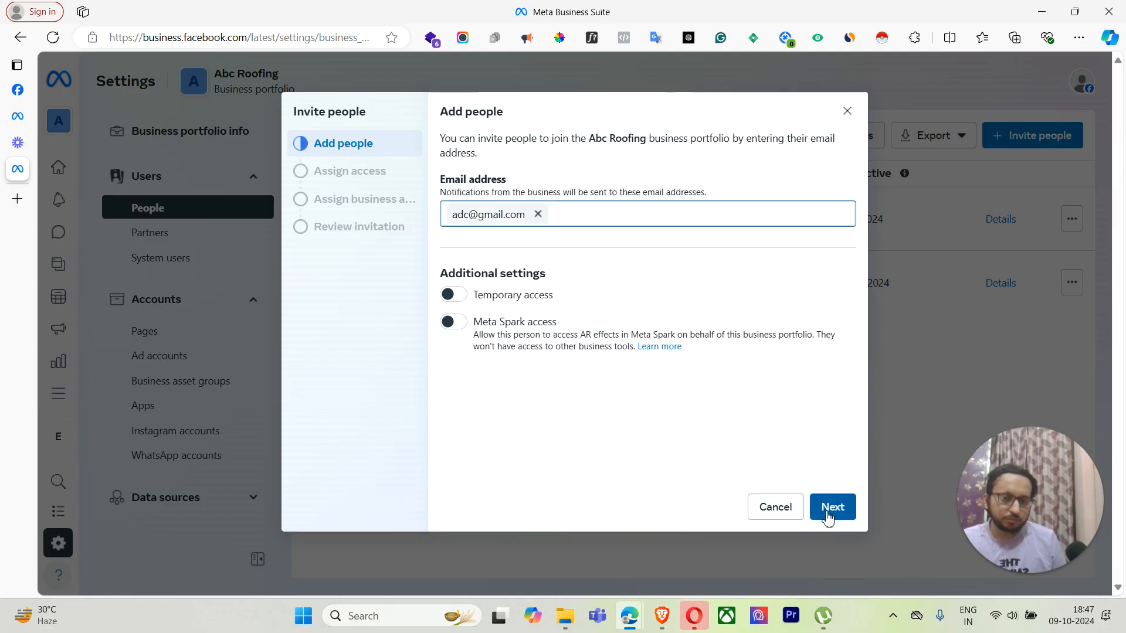
Step: Retype the invitee's e-mail address correctly, confirm it and move on to Assign access
left_click(537, 214)
type("ad")
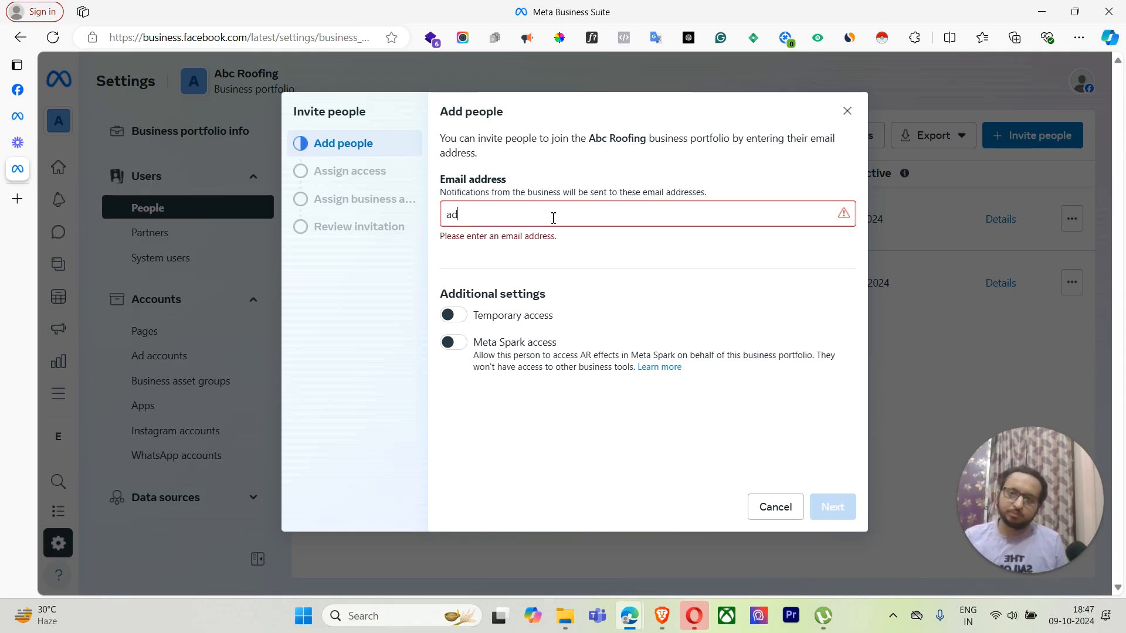
left_click(573, 263)
left_click(546, 219)
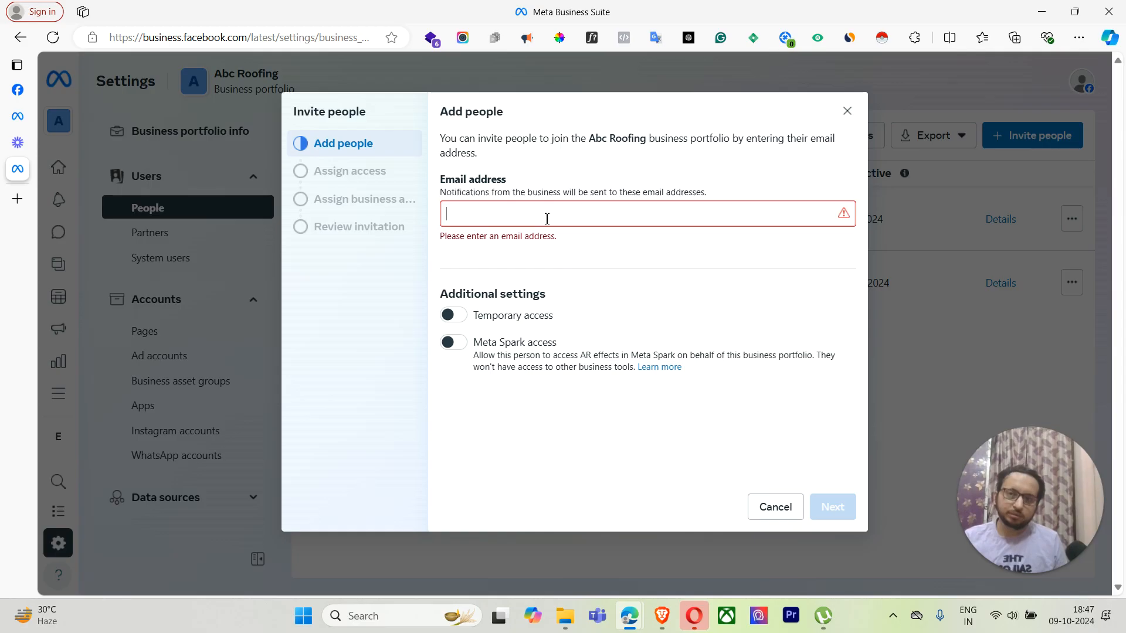
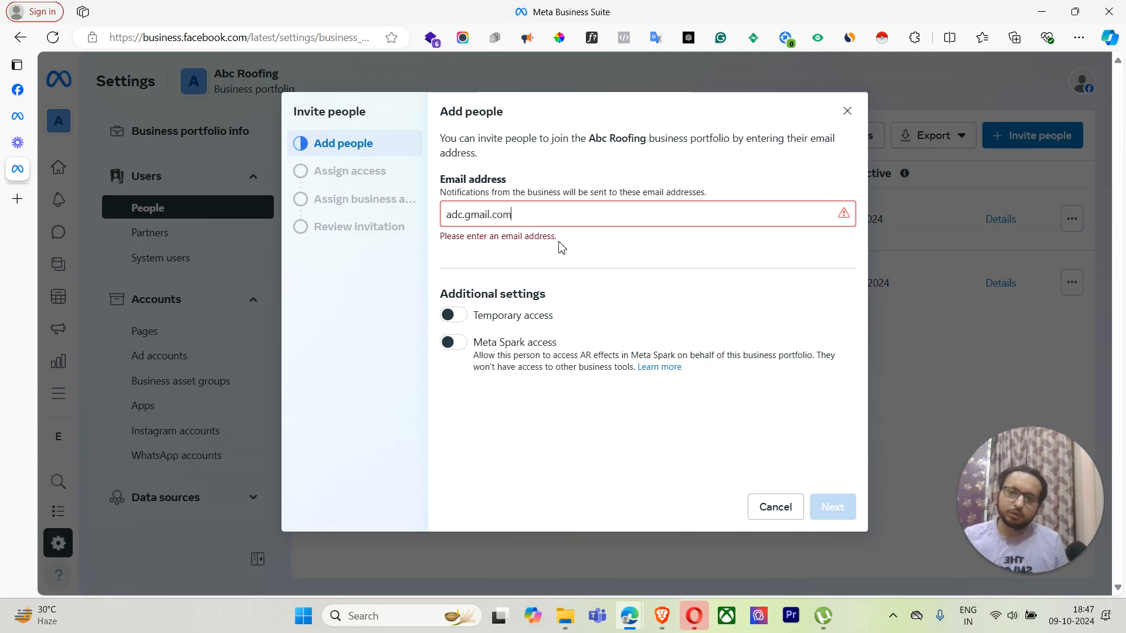
key("ctrl+a")
key("BackSpace")
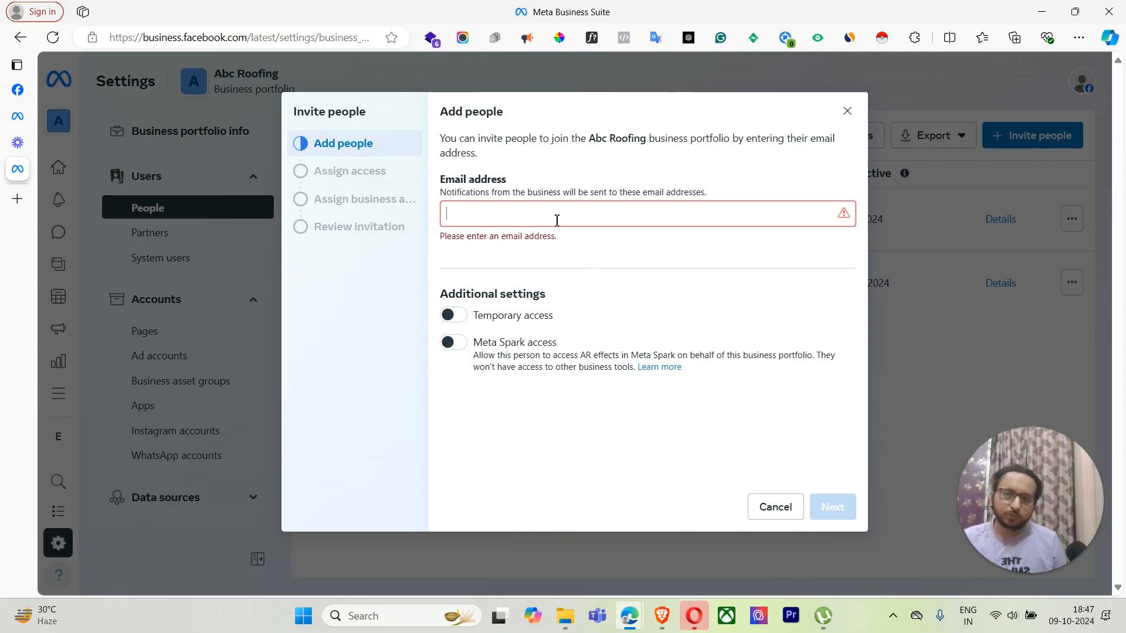
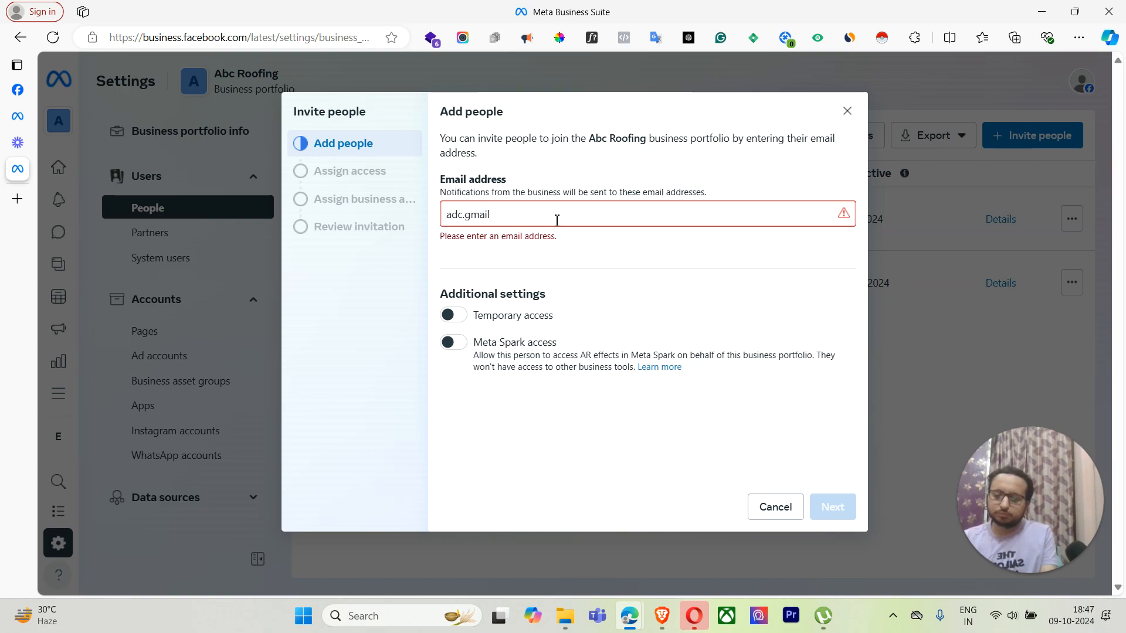
key("BackSpace")
key("BackSpace")
key("BackSpace")
key("BackSpace")
key("BackSpace")
key("BackSpace")
key("BackSpace")
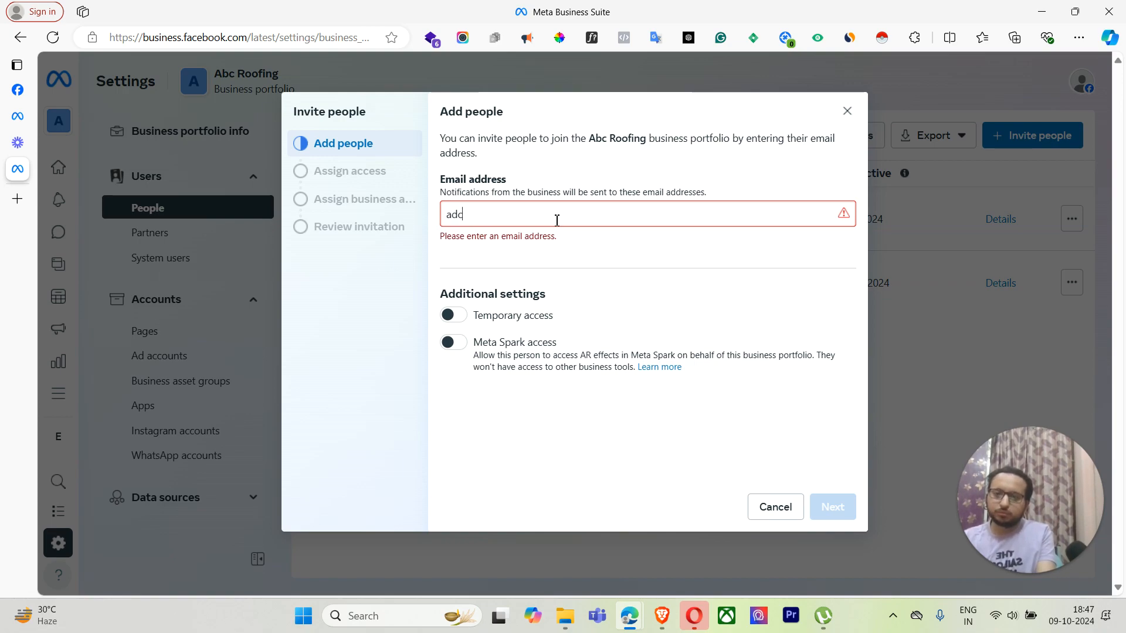
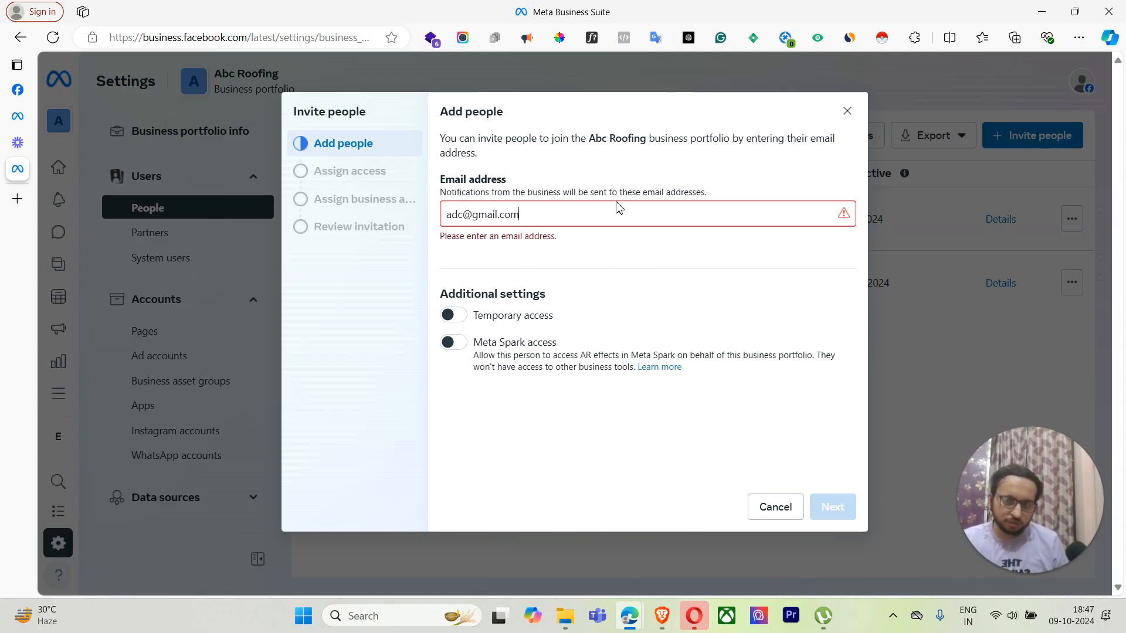
key("Return")
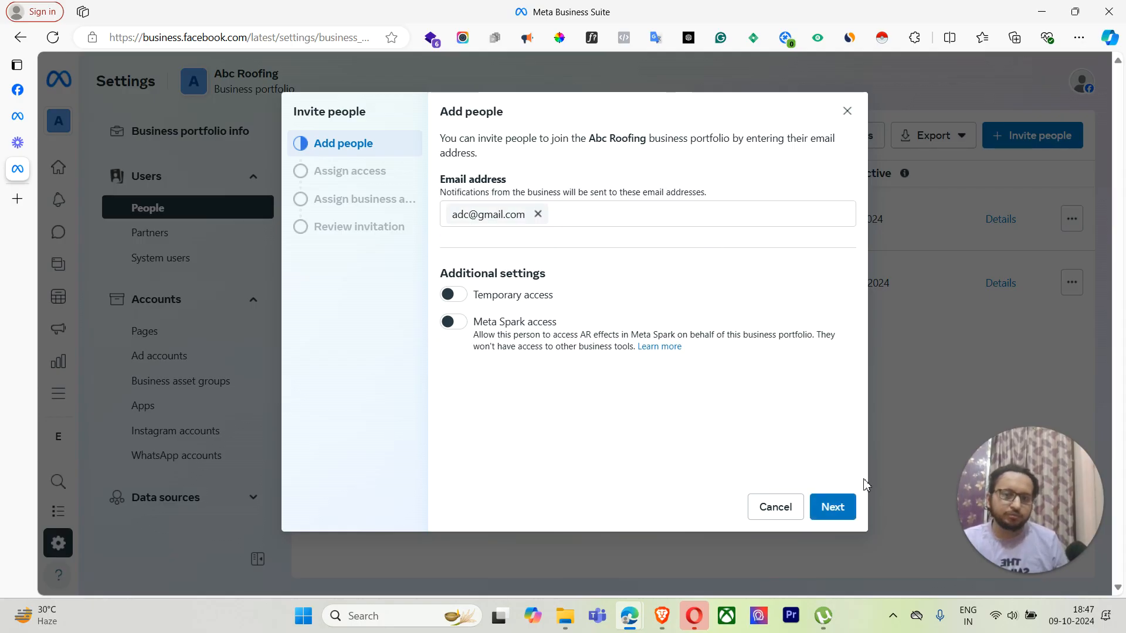
left_click(839, 509)
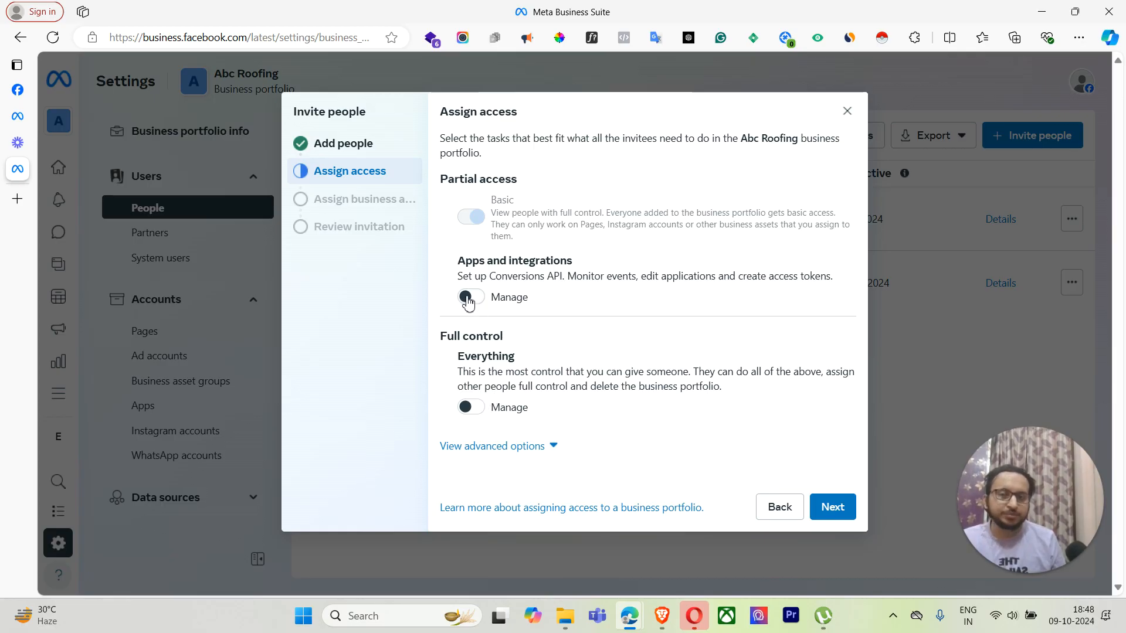
Step: Toggle Apps and integrations Manage on and back off, keeping only Basic access
left_click(470, 298)
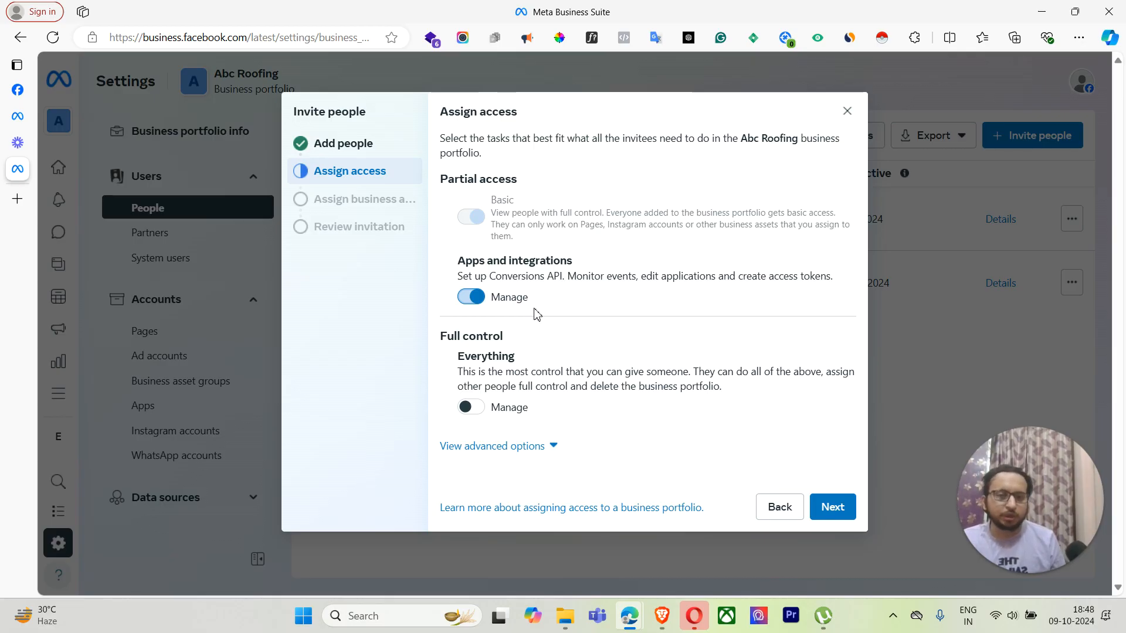
left_click(476, 302)
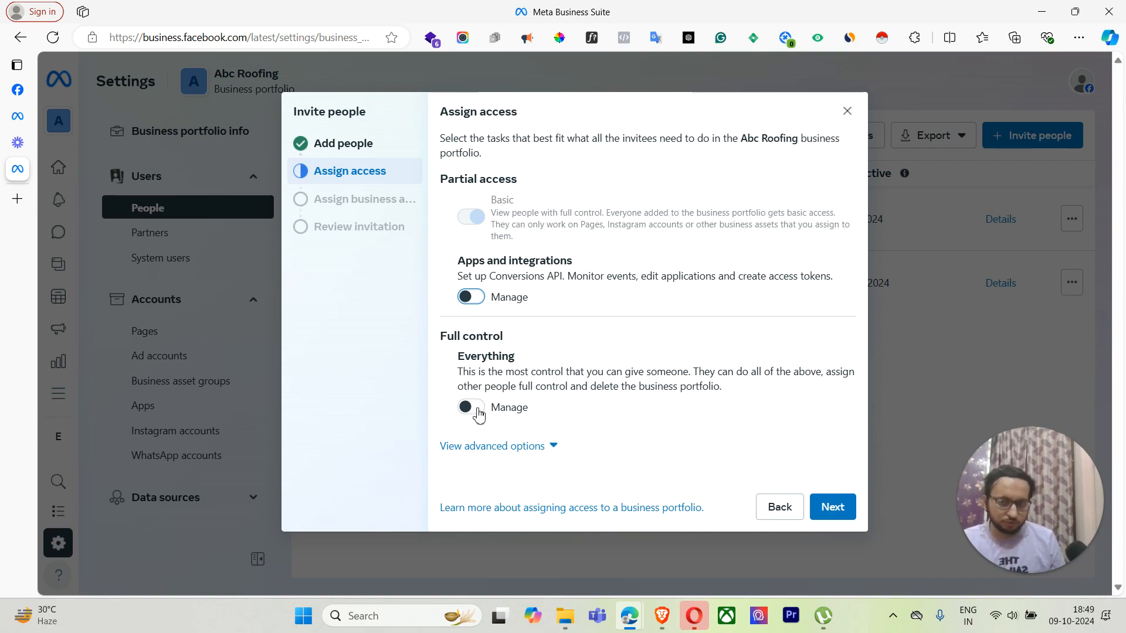
Step: Turn on Everything full control for the invitee and reveal the advanced Finance options
left_click(474, 407)
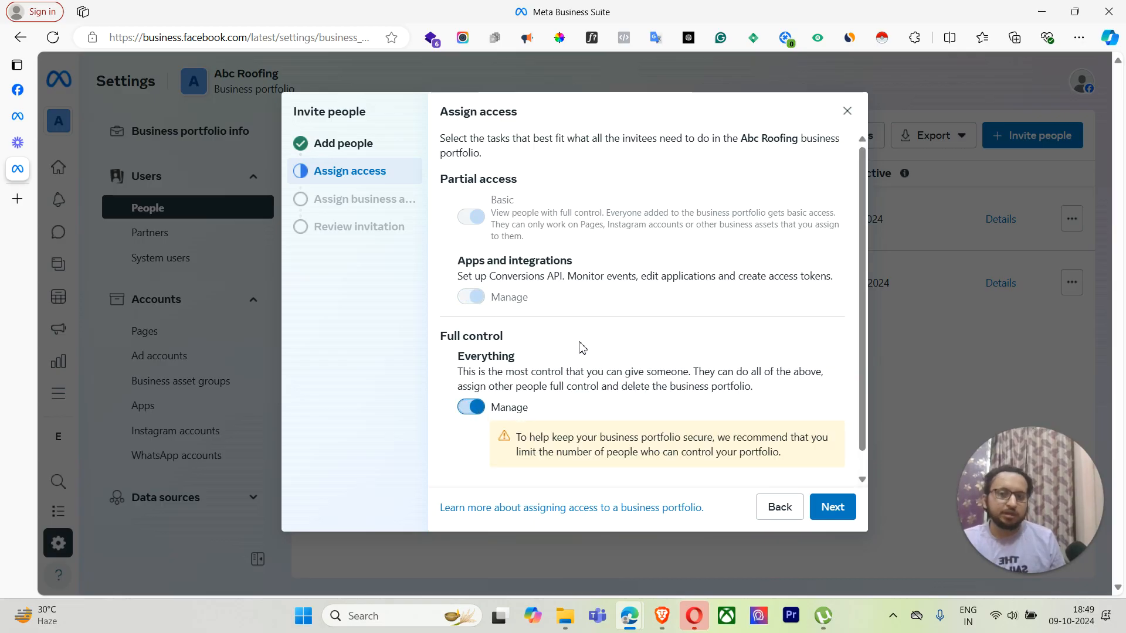
scroll(579, 354, "down", 1)
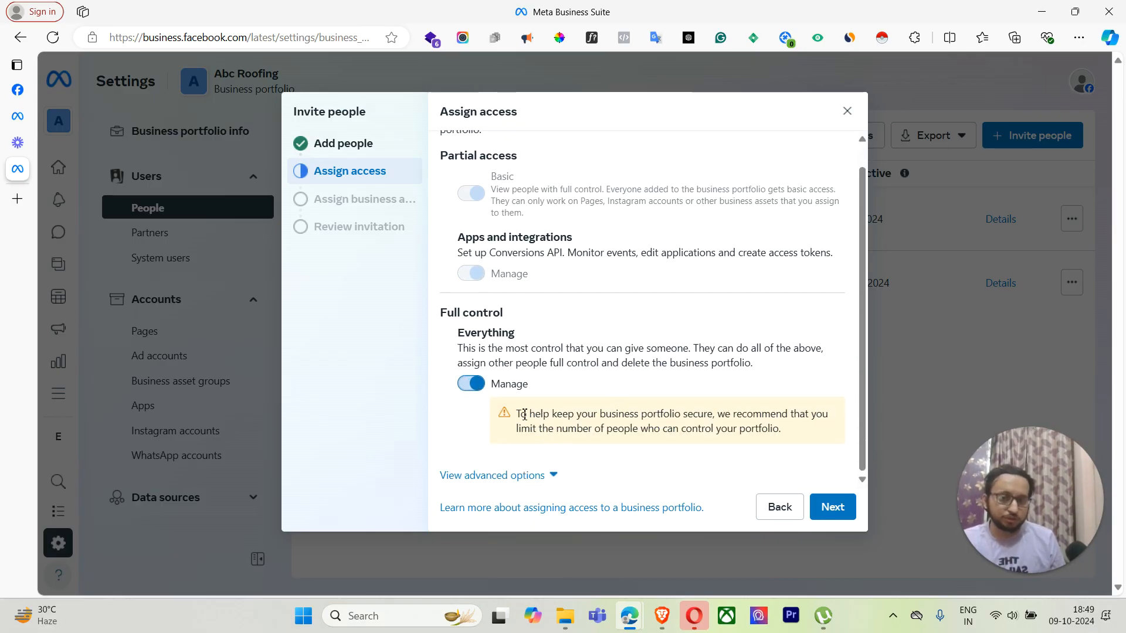
left_click_drag(518, 414, 744, 433)
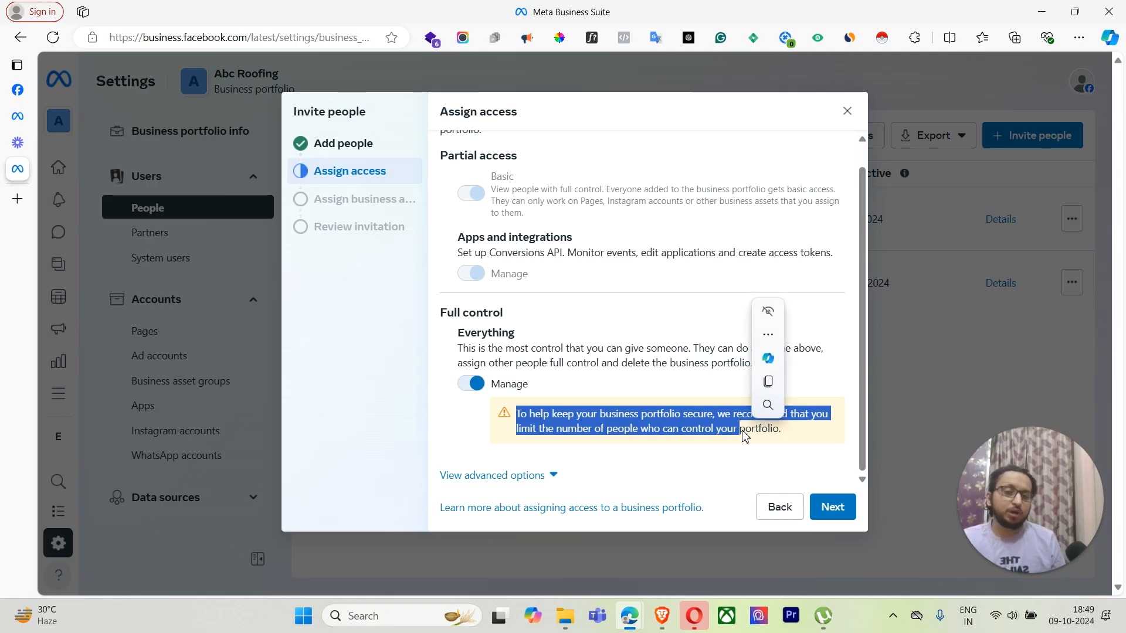
left_click(708, 385)
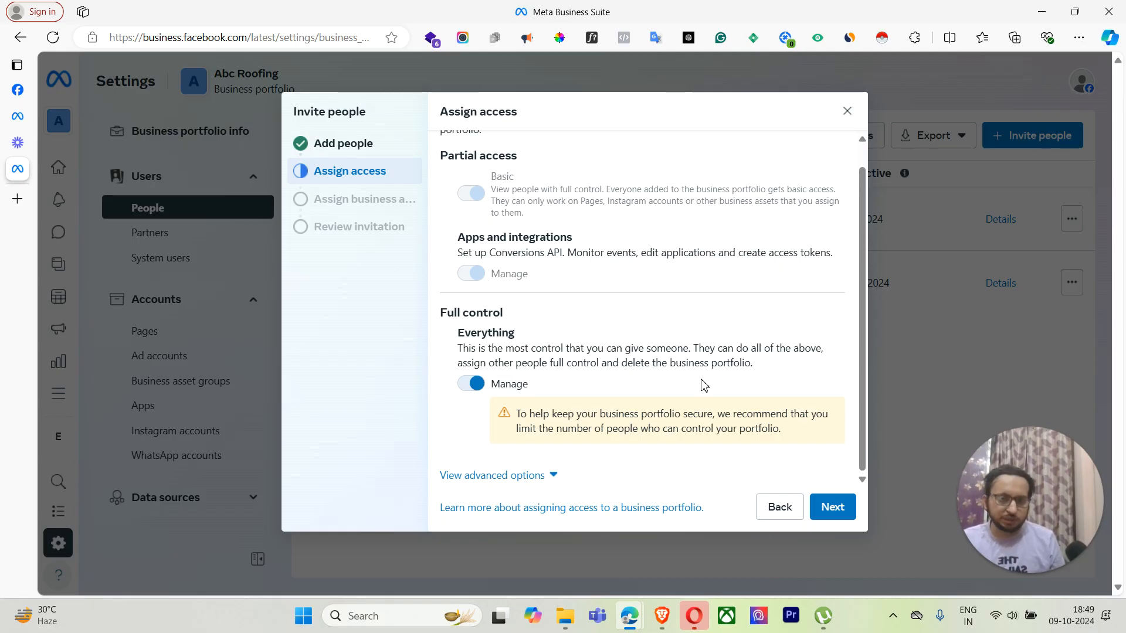
left_click(497, 476)
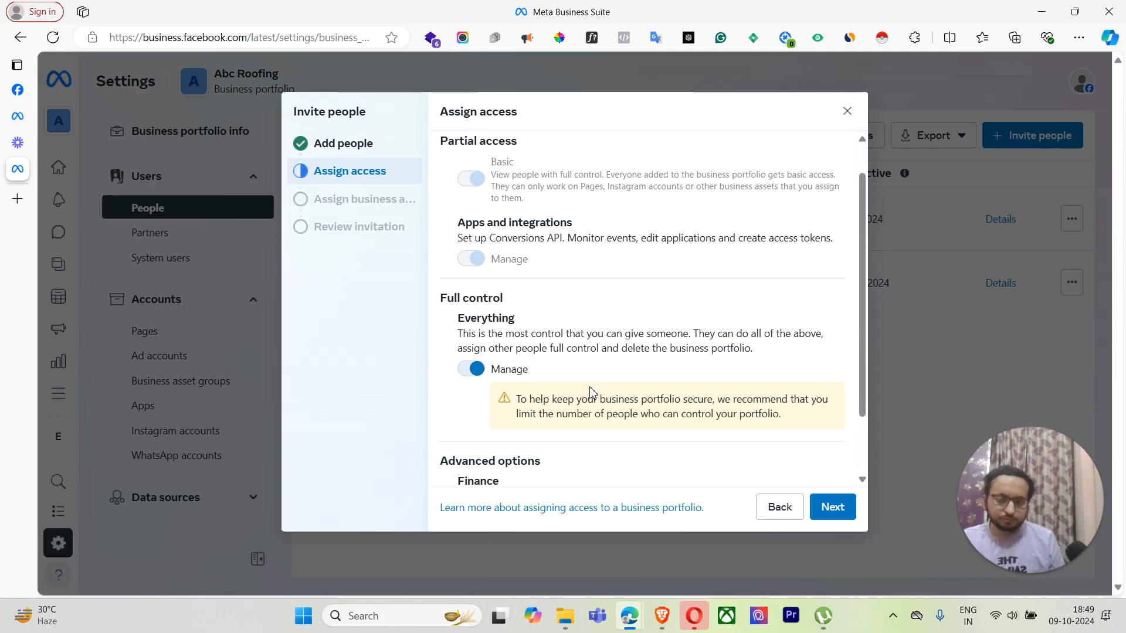
scroll(591, 391, "down", 2)
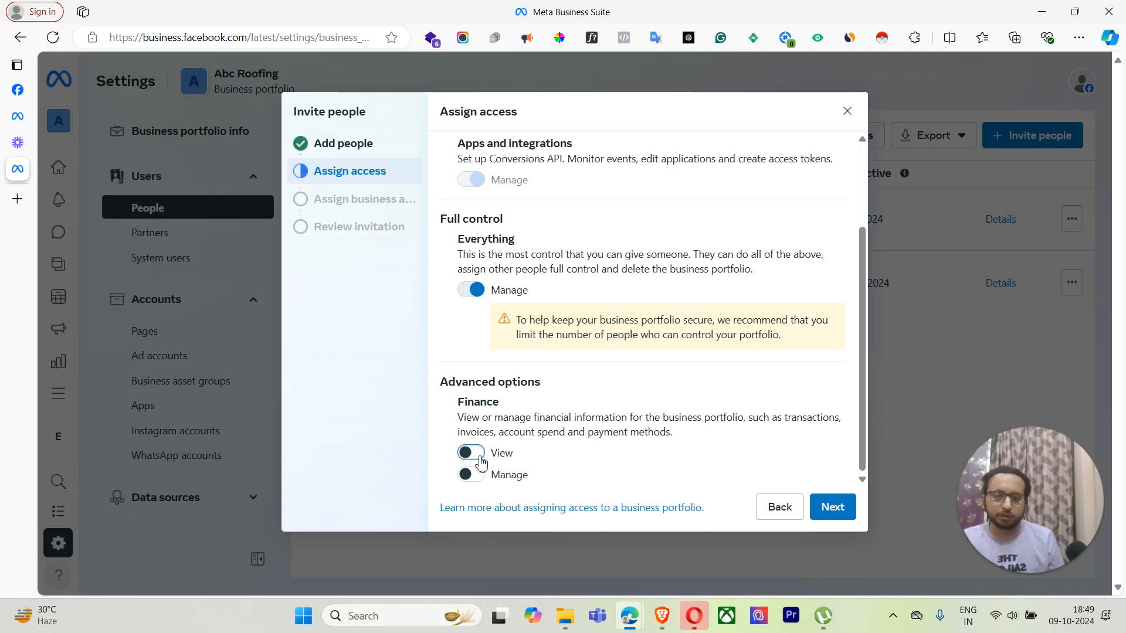
Step: Grant the invitee Finance view and manage permissions and continue to business asset assignment
left_click(479, 459)
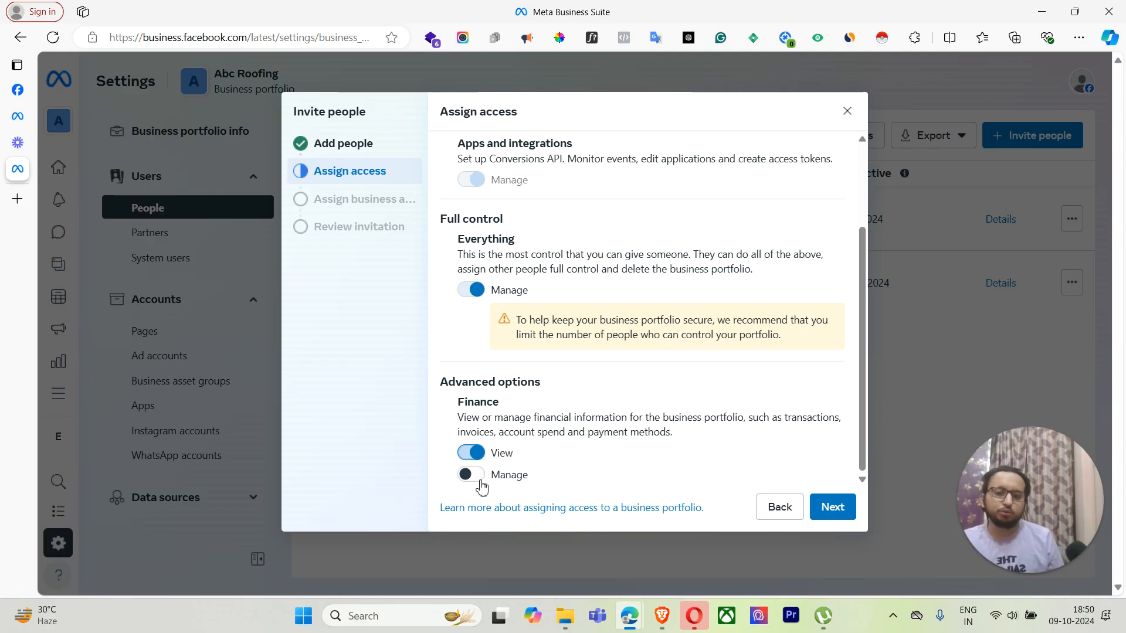
left_click(477, 479)
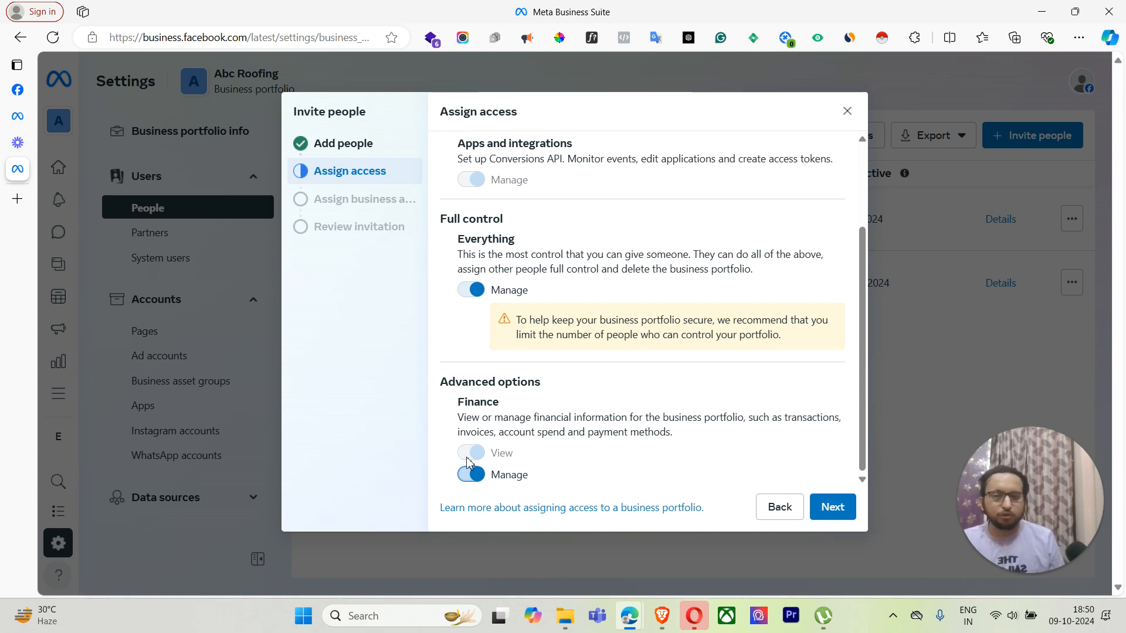
left_click(820, 515)
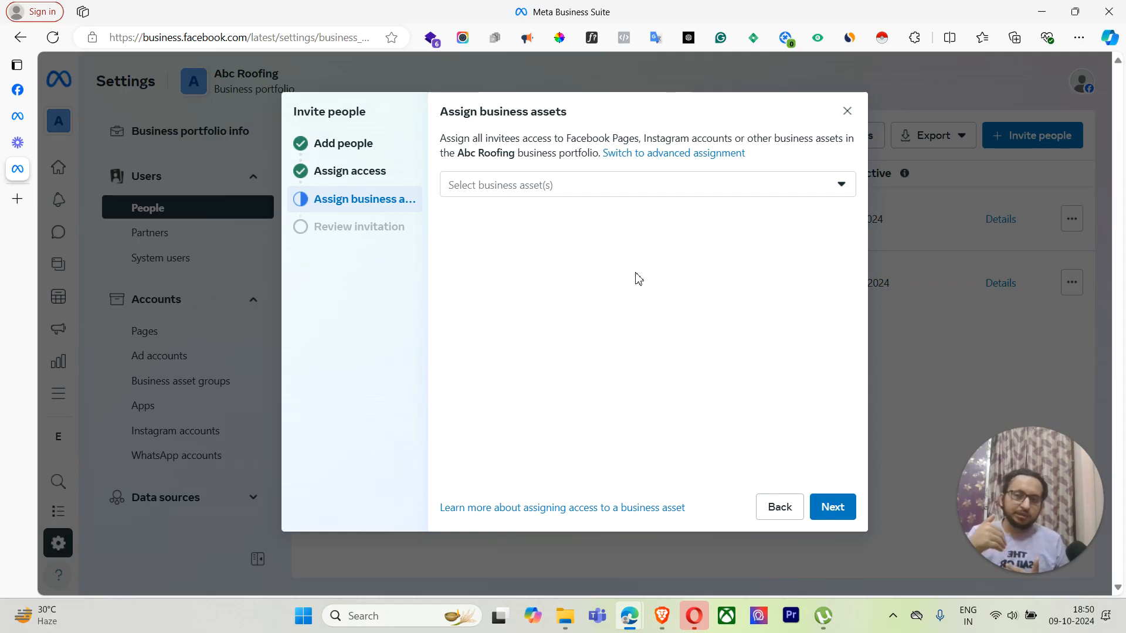
Step: Add the ABC Roofing Facebook Page as an assigned asset, then return to Assign access
left_click(657, 194)
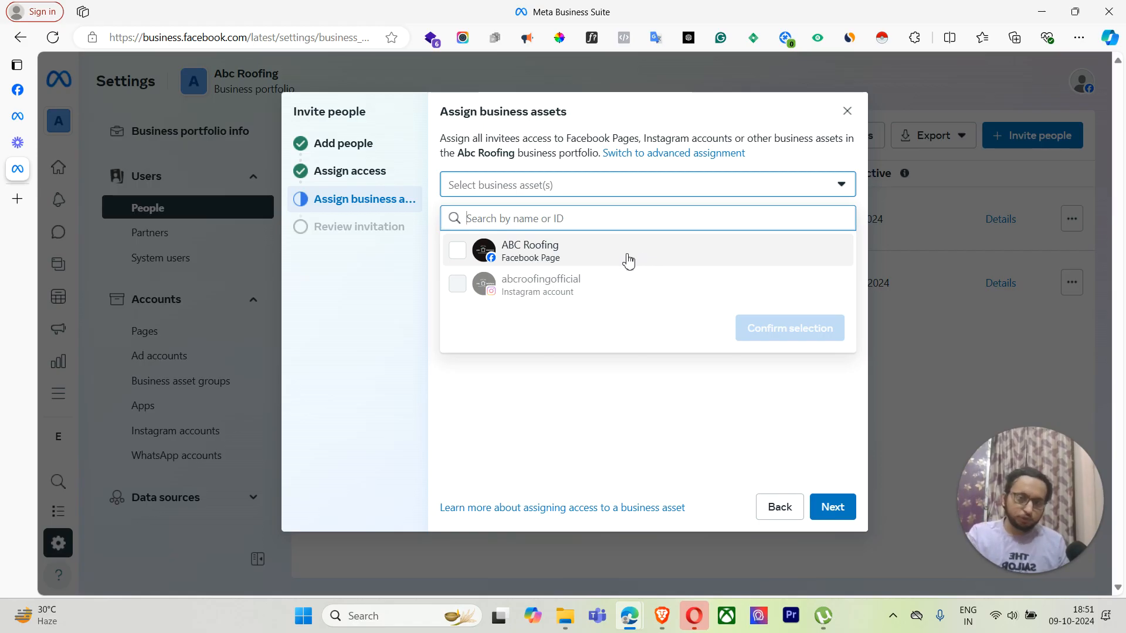
left_click(628, 260)
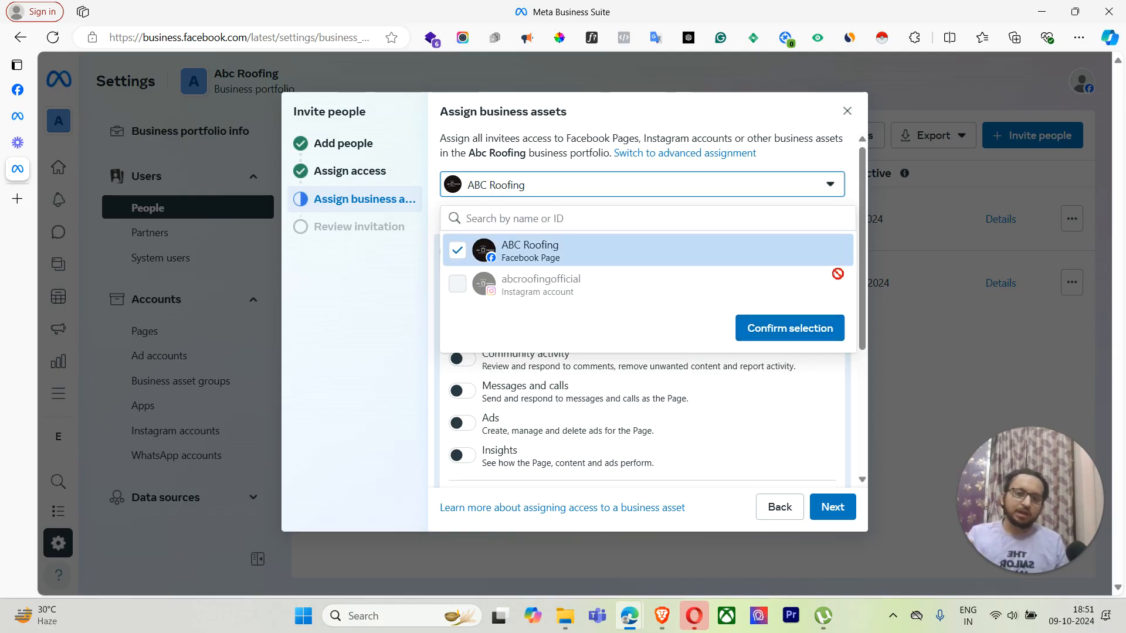
left_click(799, 327)
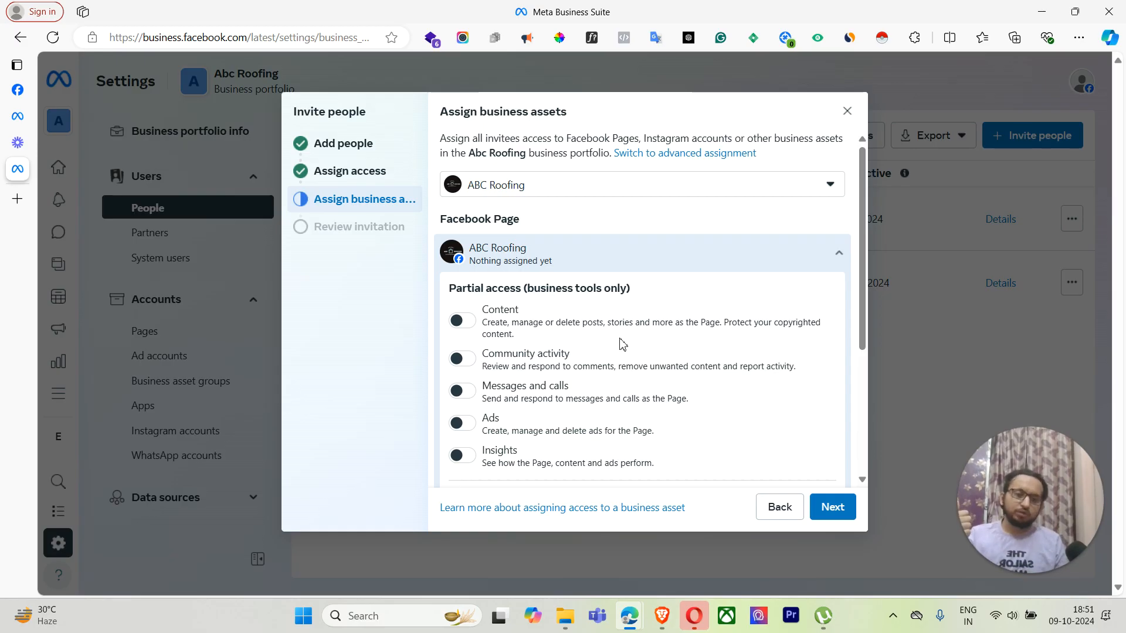
scroll(628, 297, "down", 1)
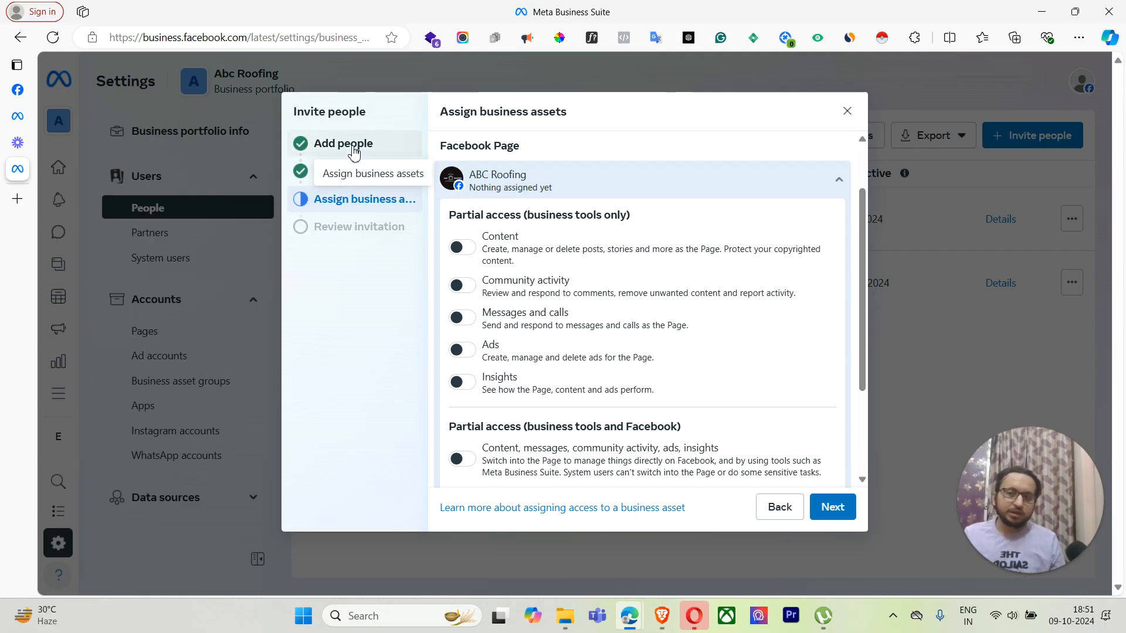
left_click(349, 171)
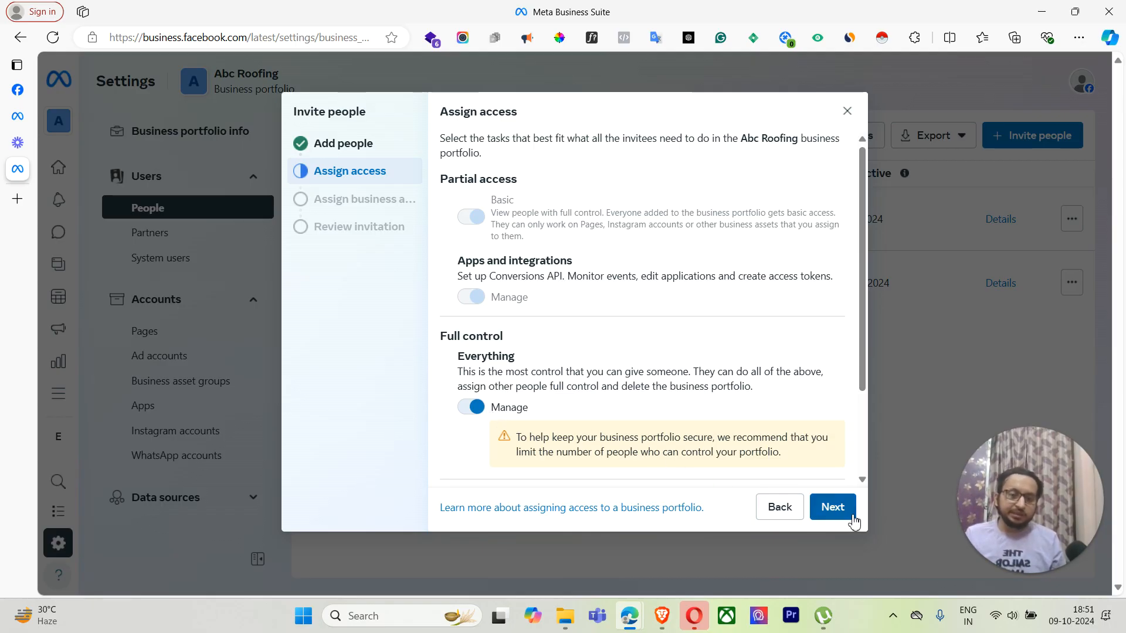
Step: Move between Assign access and Assign business assets, ending at the ABC Roofing Page permission toggles
left_click(836, 509)
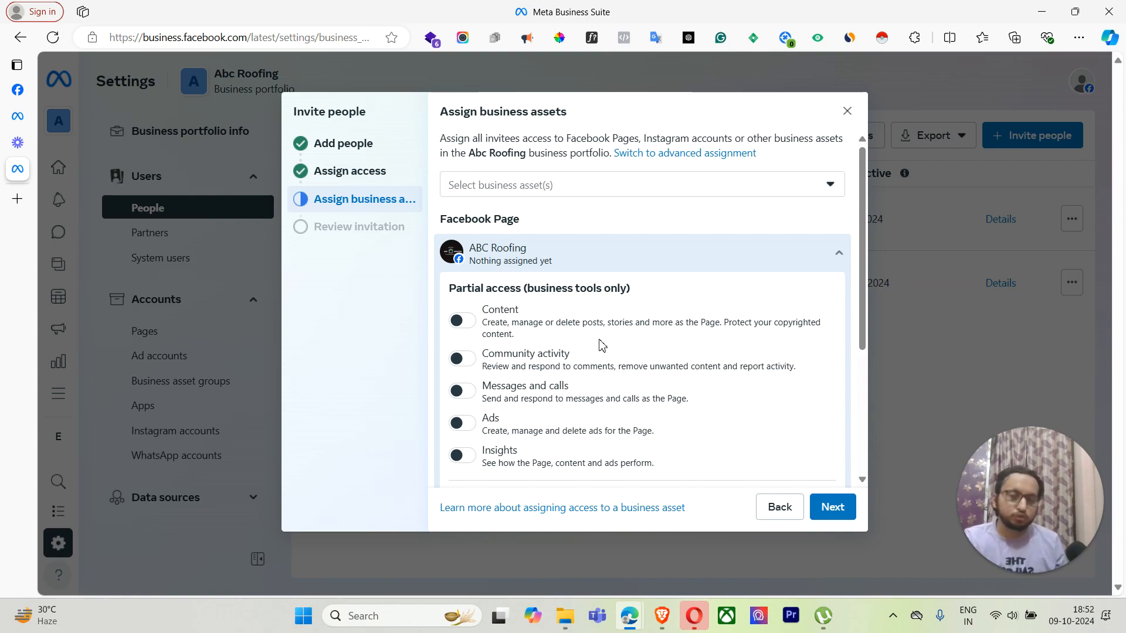
left_click(371, 179)
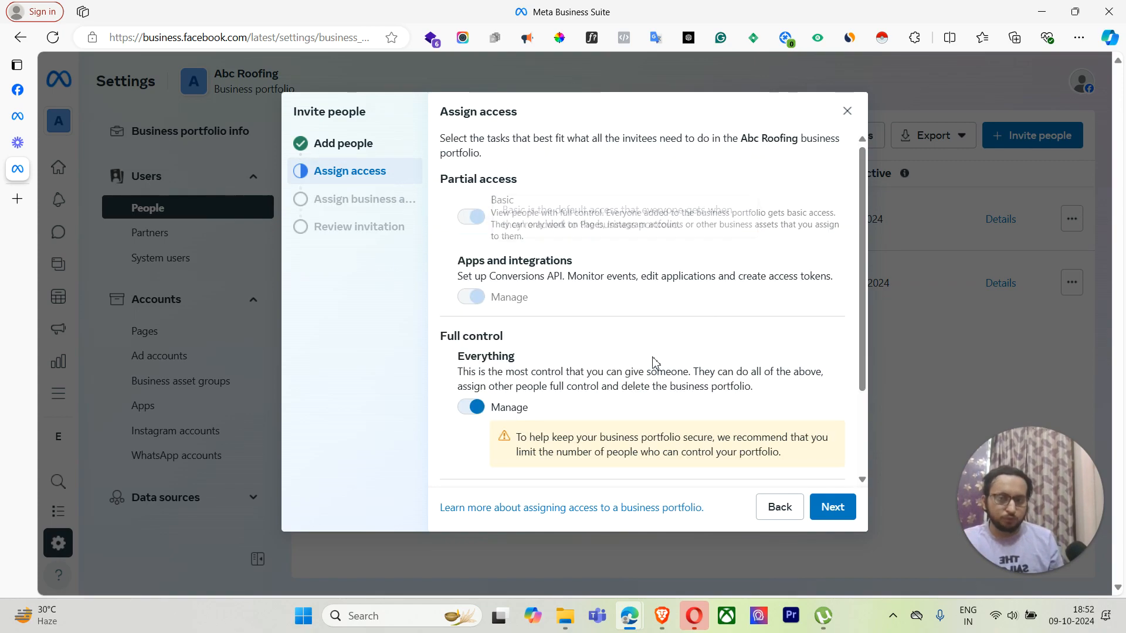
left_click(835, 516)
scroll(493, 372, "down", 4)
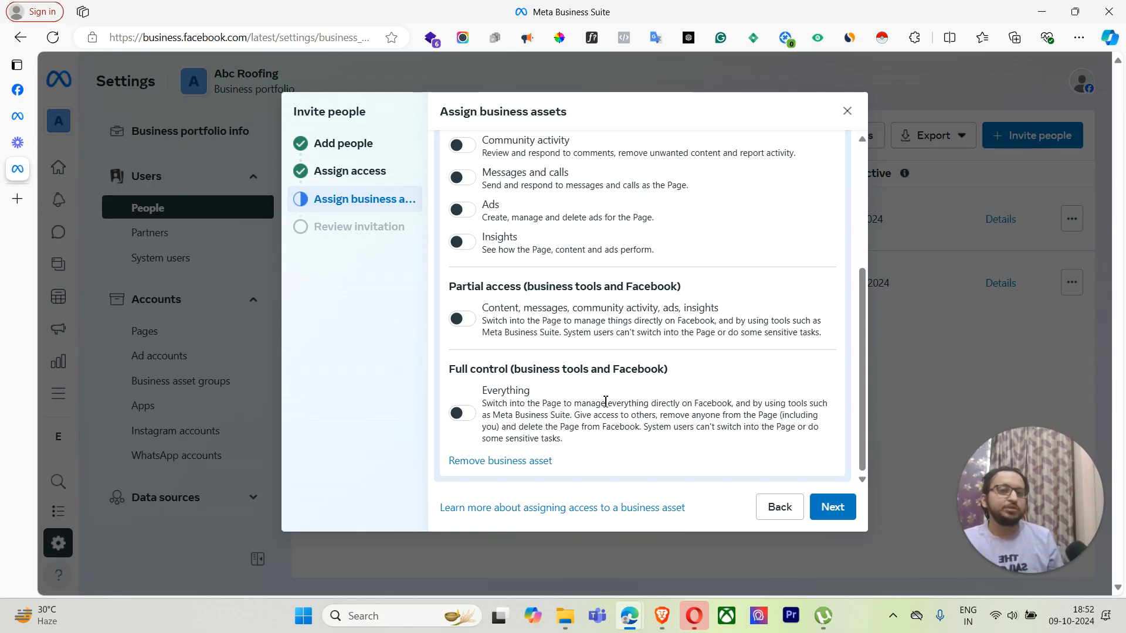
left_click(354, 174)
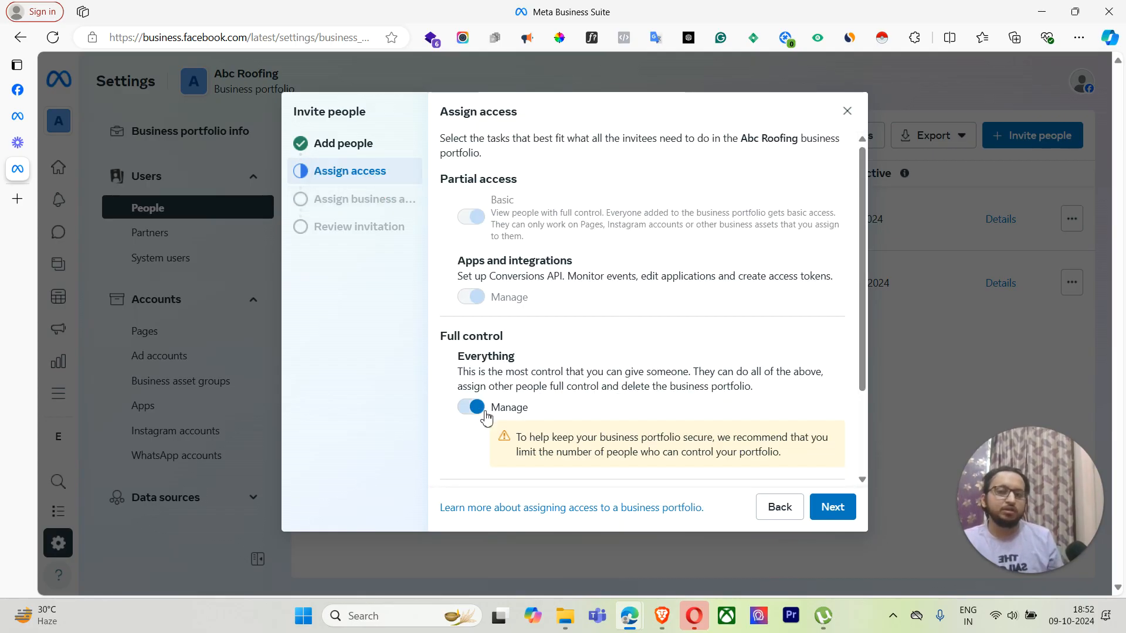
left_click(832, 506)
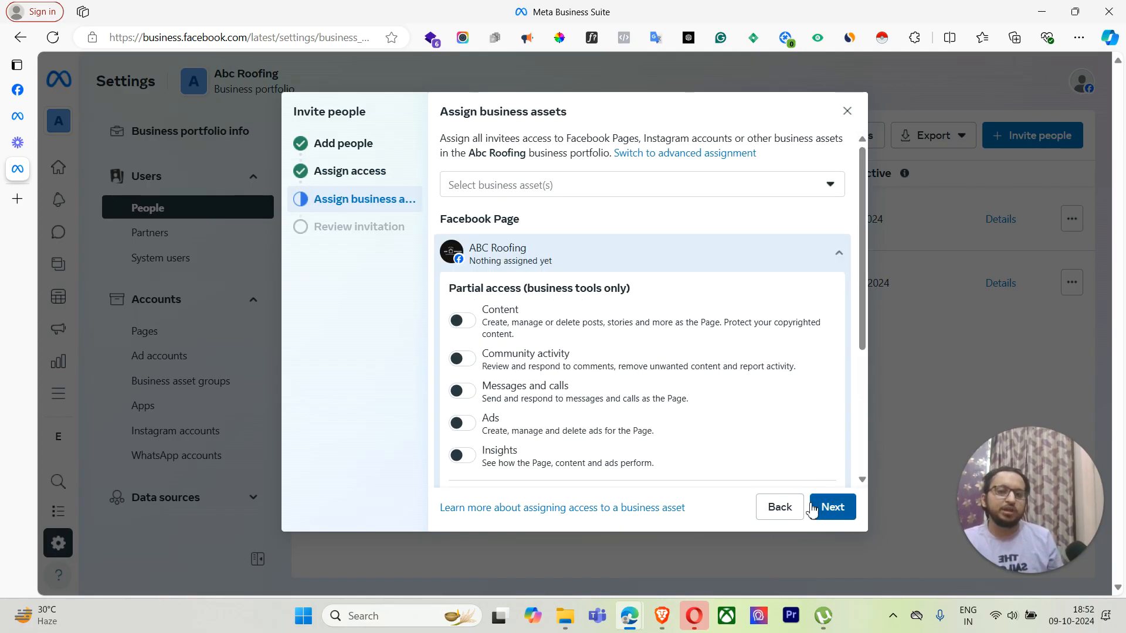
scroll(456, 370, "down", 3)
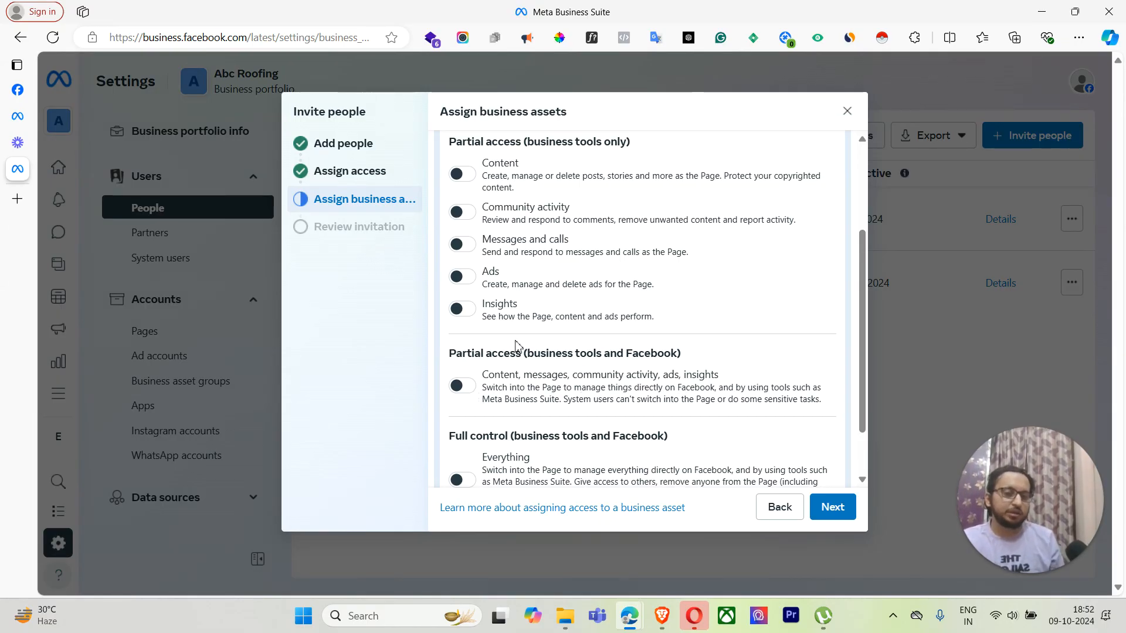
scroll(528, 317, "down", 1)
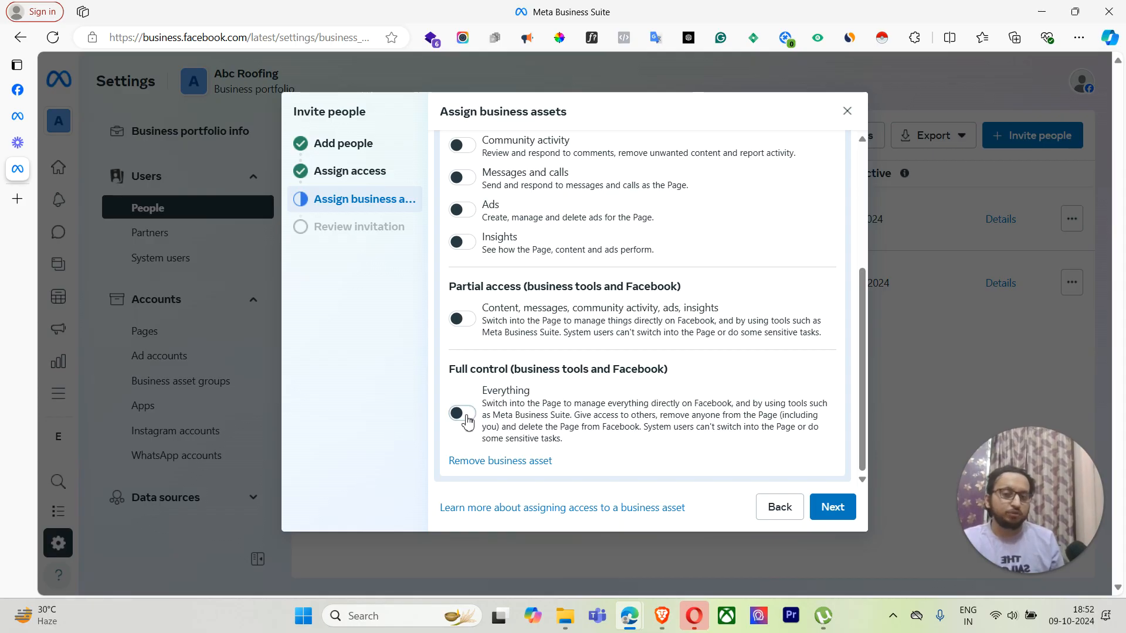
Step: Give the ABC Roofing Page partial access to content, messages, community activity, ads and insights, then continue
left_click(466, 415)
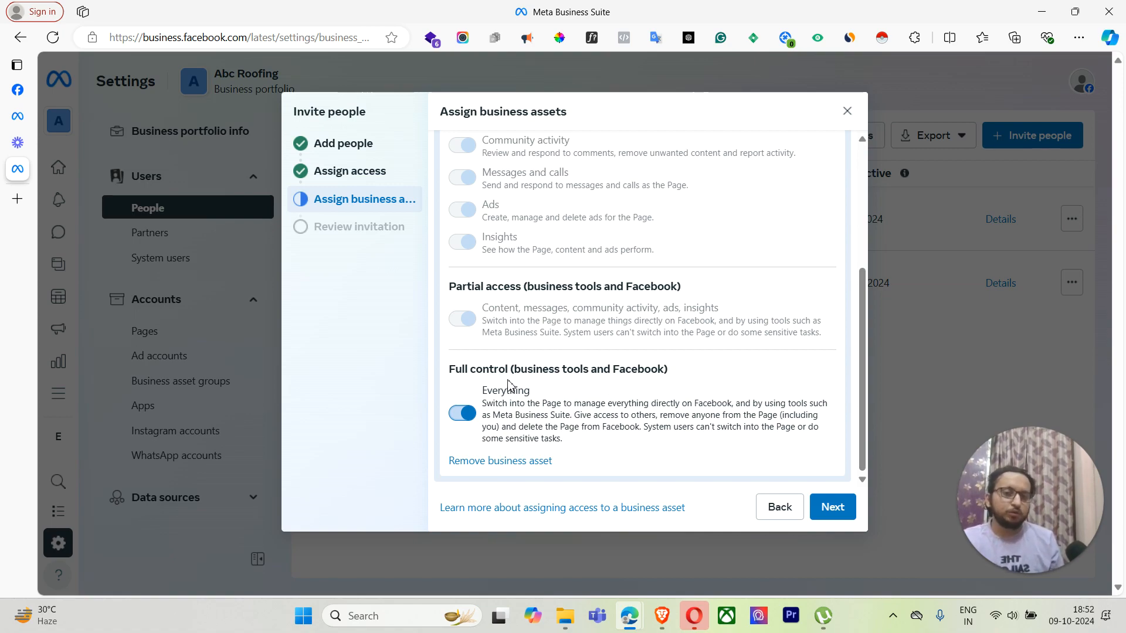
scroll(507, 385, "up", 3)
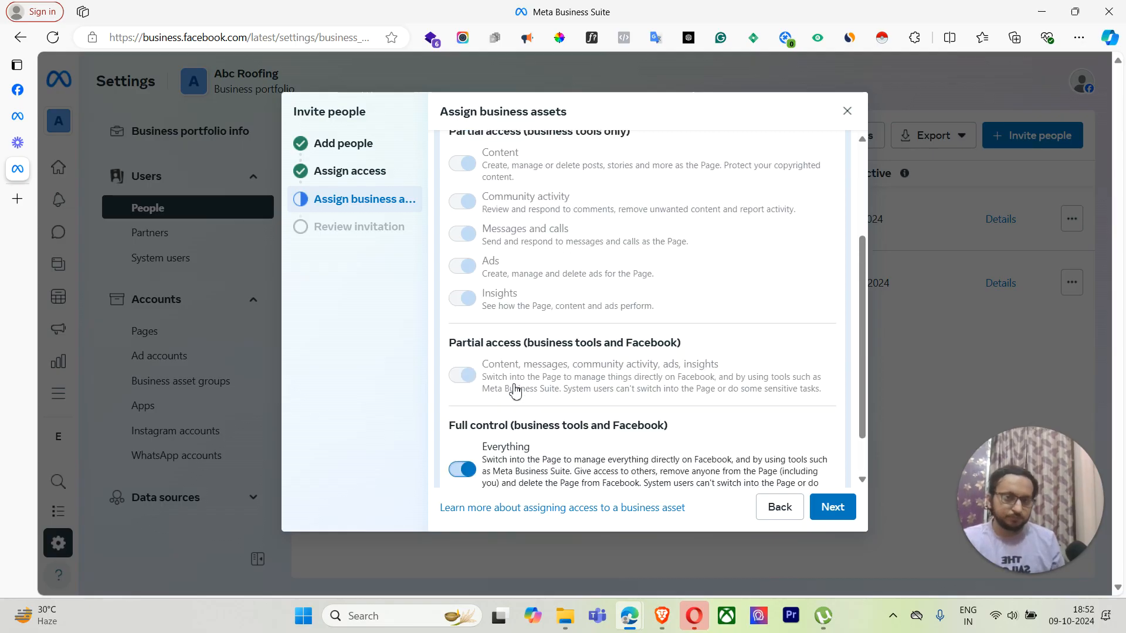
scroll(542, 395, "down", 3)
scroll(491, 407, "up", 3)
scroll(484, 432, "down", 3)
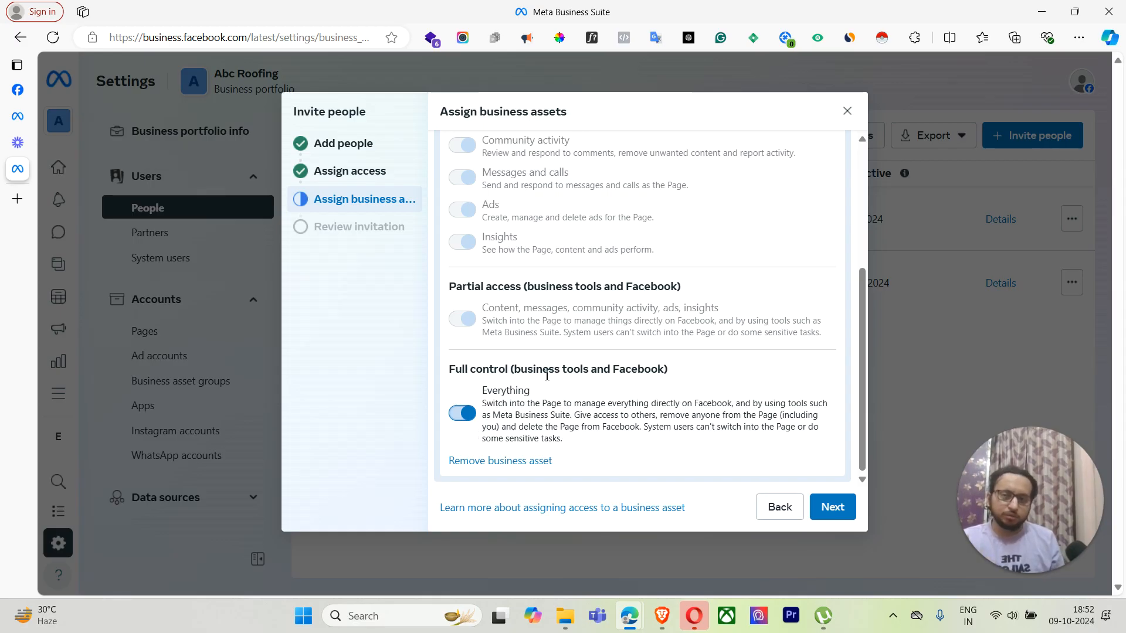
scroll(546, 375, "up", 3)
scroll(470, 387, "down", 3)
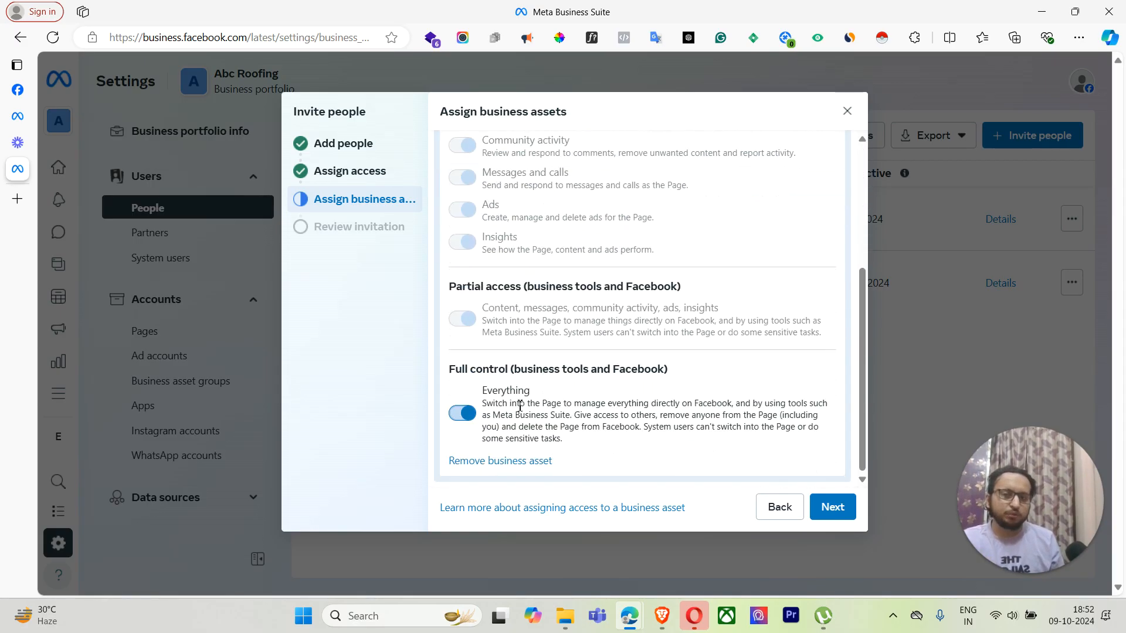
scroll(555, 410, "up", 3)
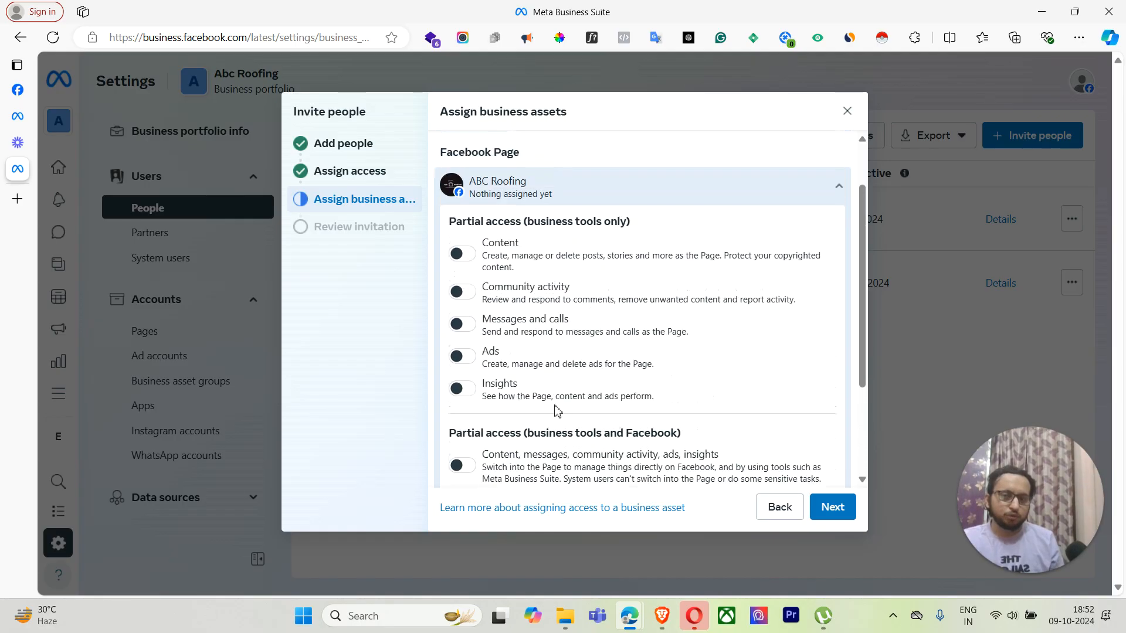
scroll(465, 411, "down", 2)
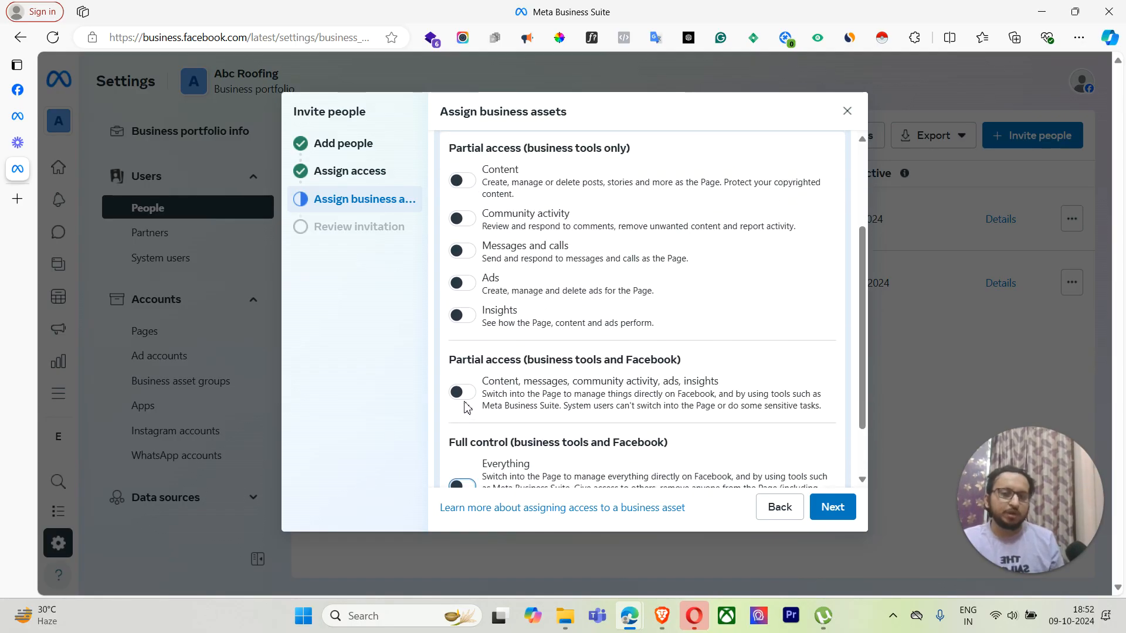
left_click(462, 393)
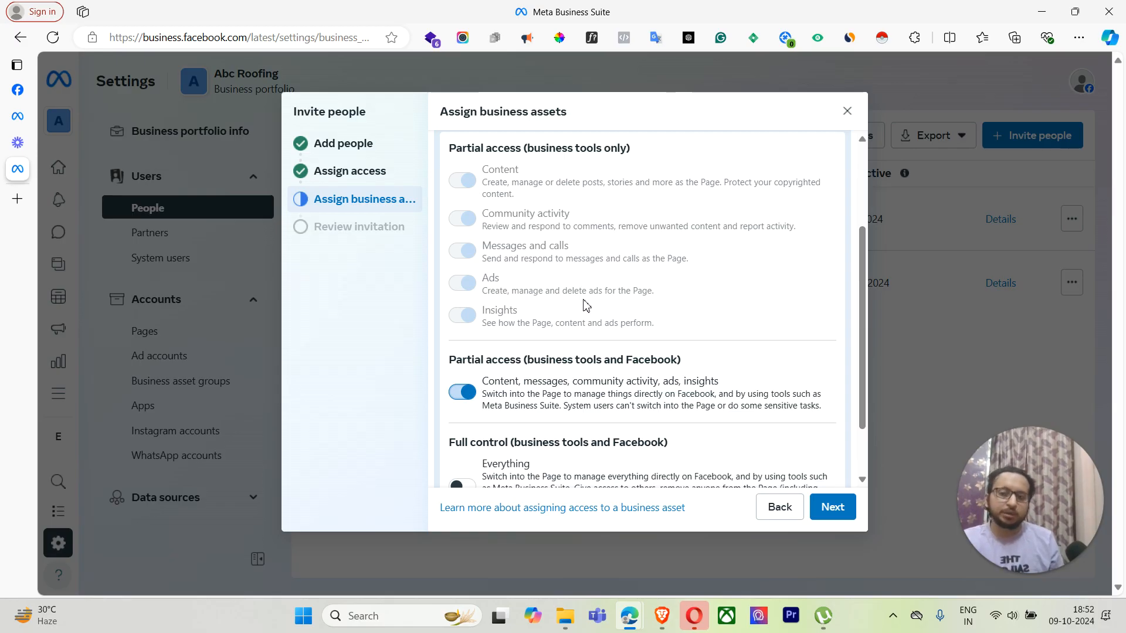
scroll(585, 304, "down", 2)
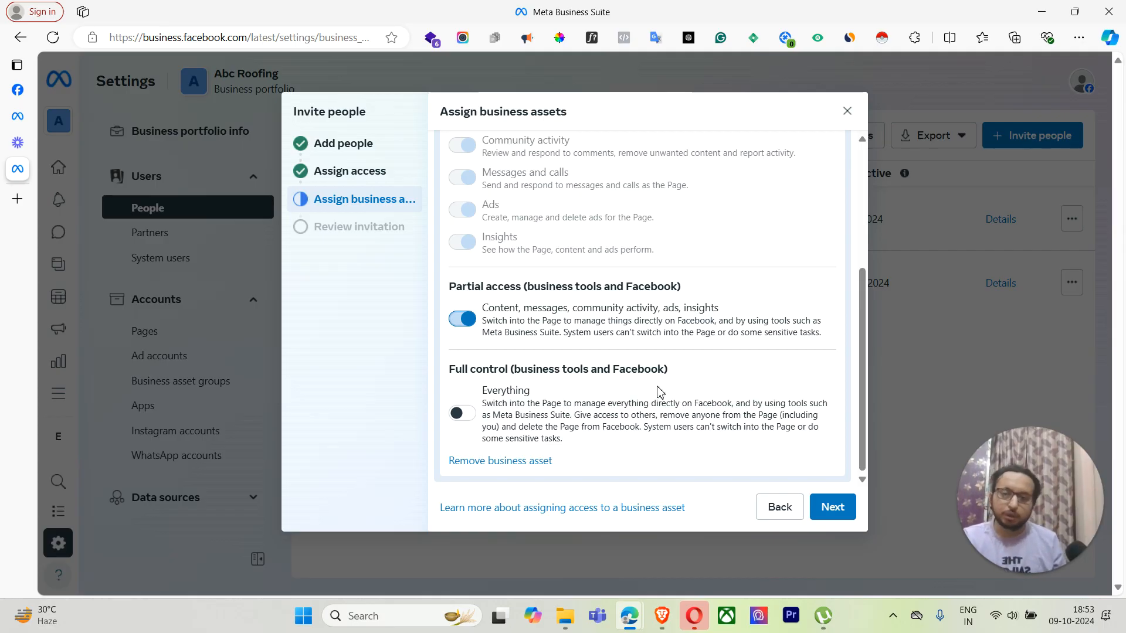
left_click(831, 515)
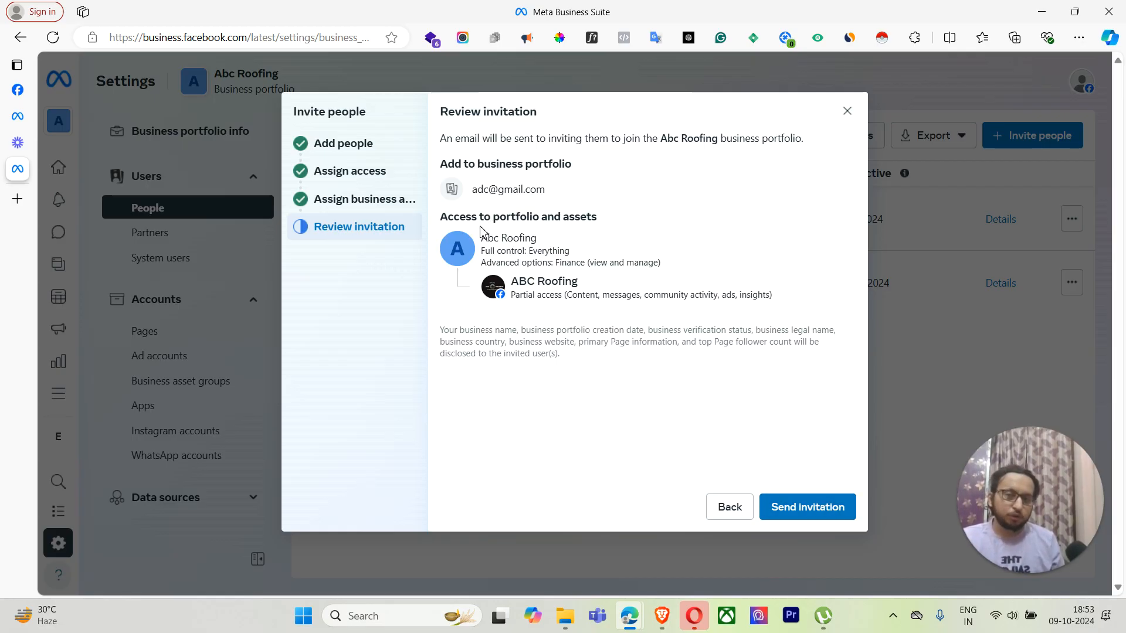
Step: Review the invitation summary, including Finance access and Full control: Everything, then go back to asset assignment
left_click_drag(443, 167, 573, 164)
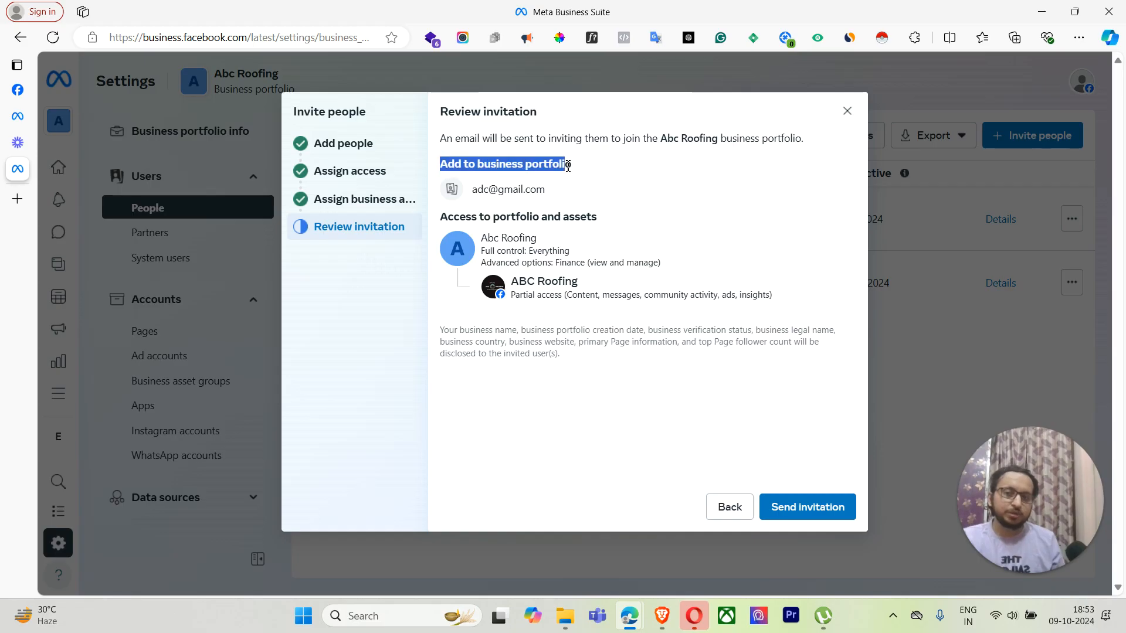
left_click_drag(472, 188, 545, 190)
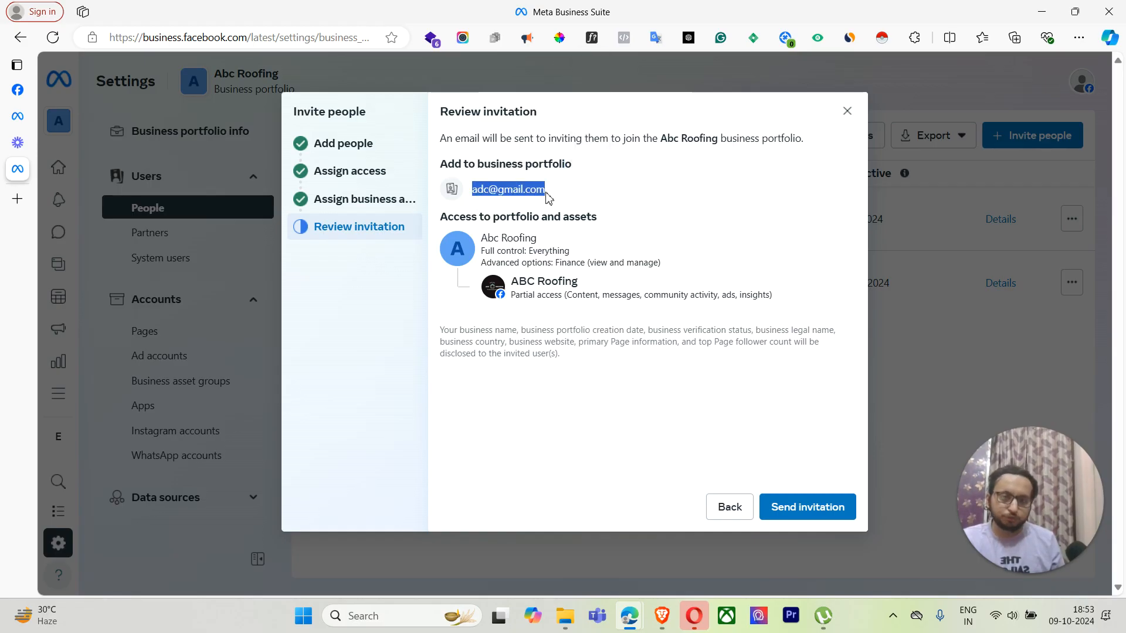
left_click_drag(441, 218, 598, 218)
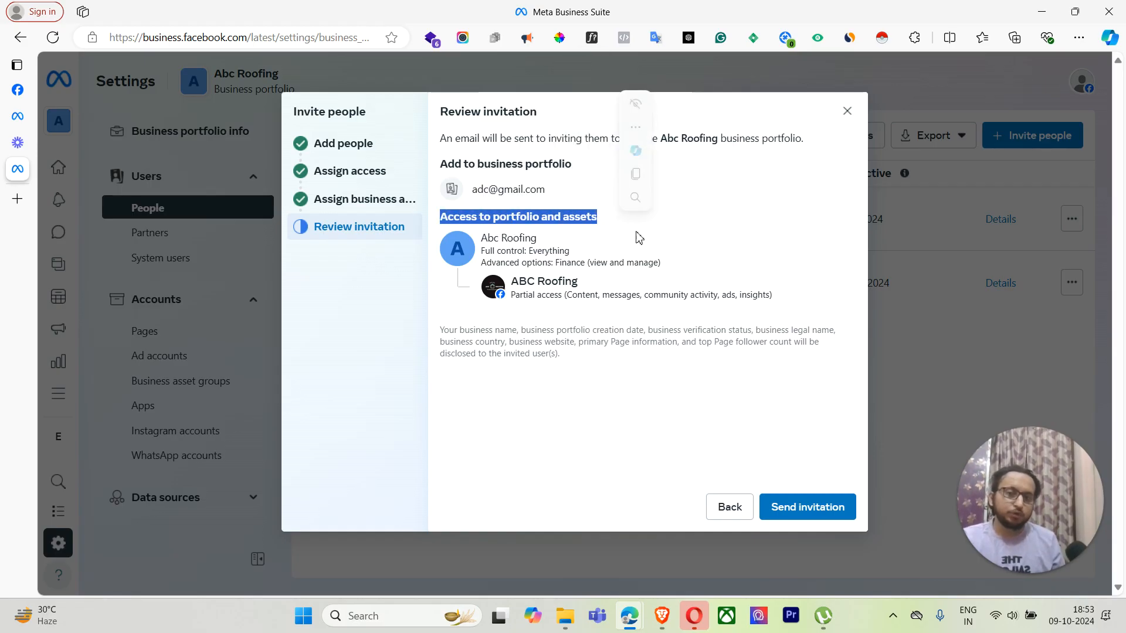
mouse_move(542, 251)
left_mouse_down()
mouse_move(495, 237)
mouse_move(545, 240)
left_mouse_up()
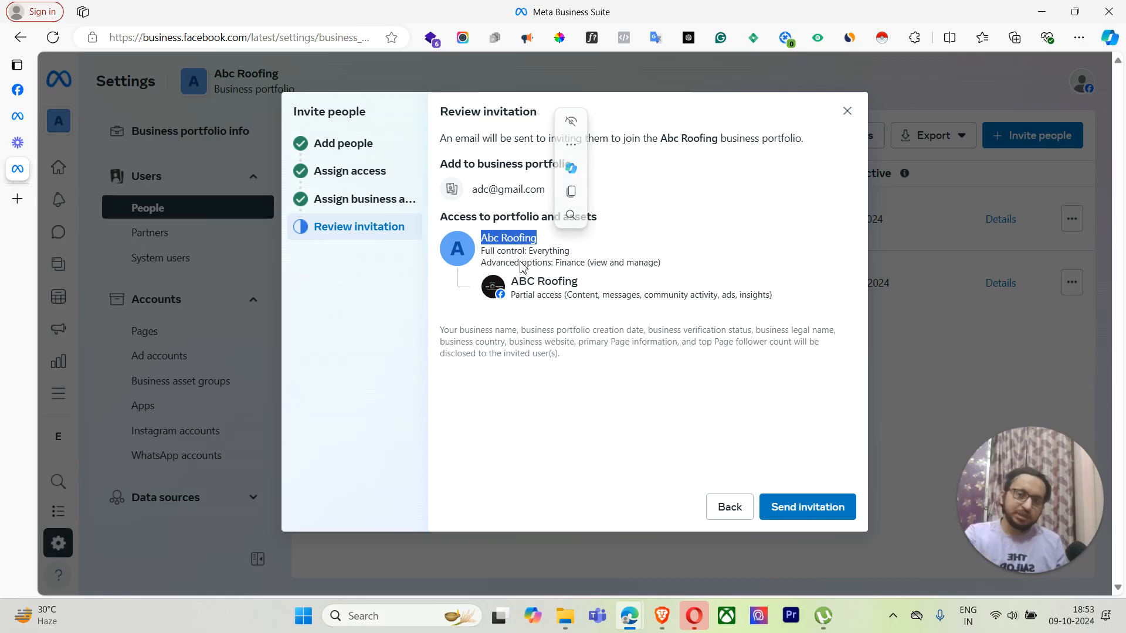
left_click_drag(497, 251, 547, 261)
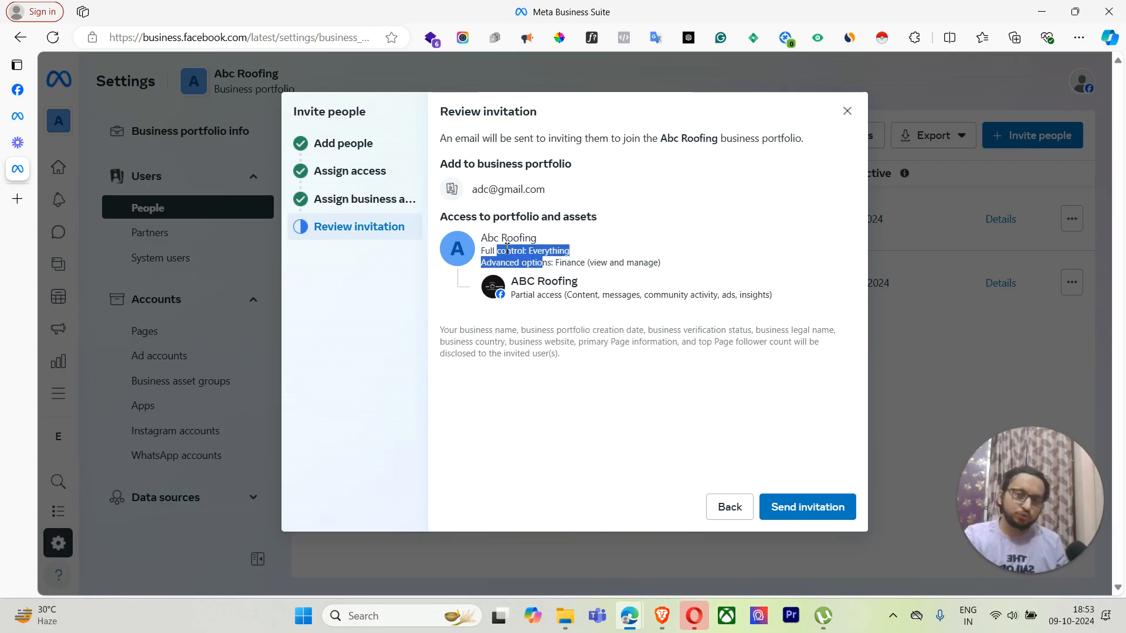
left_click(533, 256)
left_click_drag(497, 255, 668, 268)
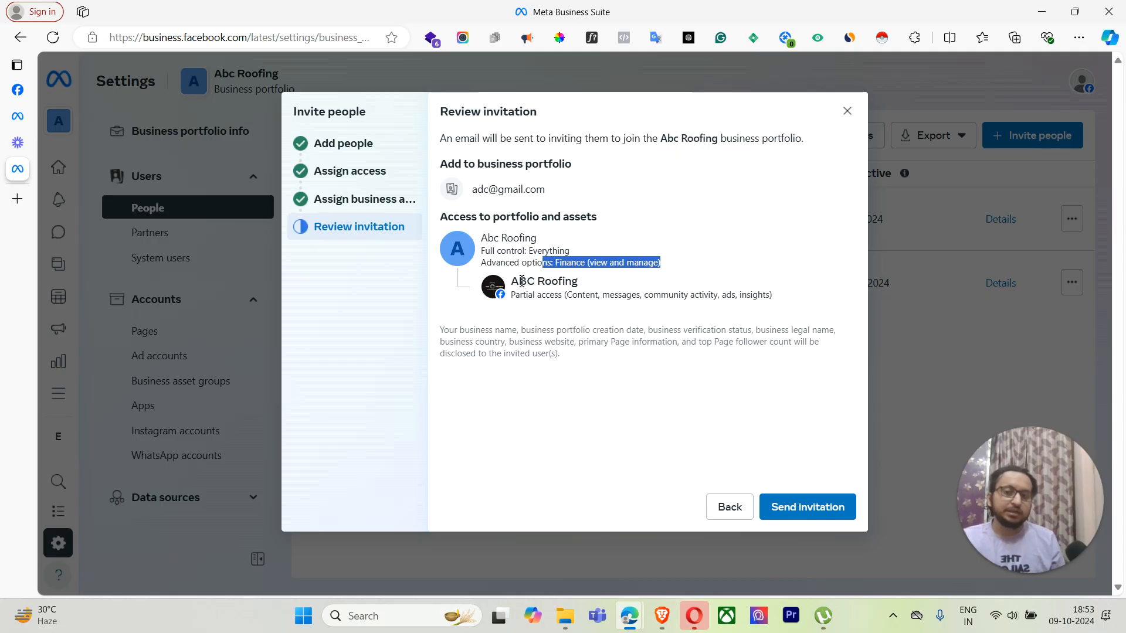
left_click(588, 291)
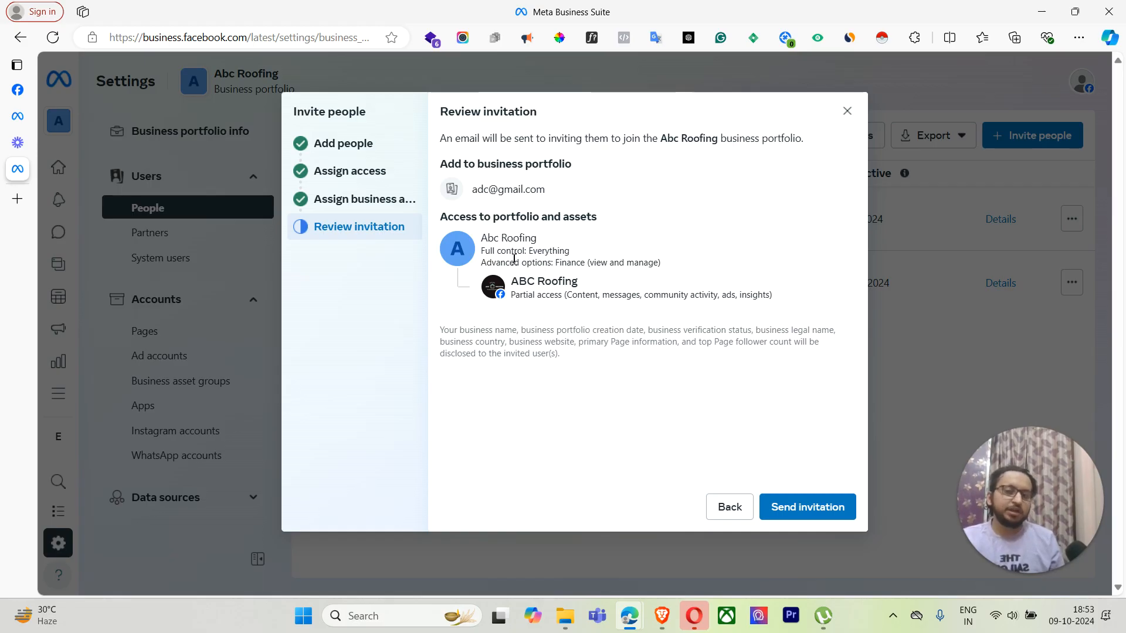
left_click_drag(485, 254, 593, 247)
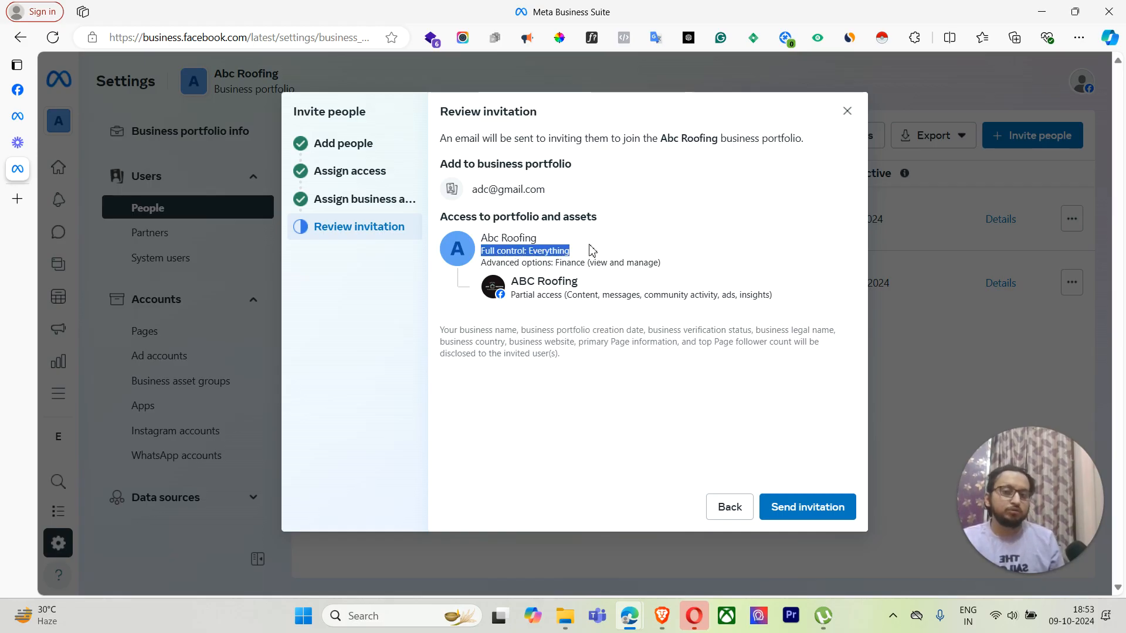
left_click(599, 256)
left_click(727, 507)
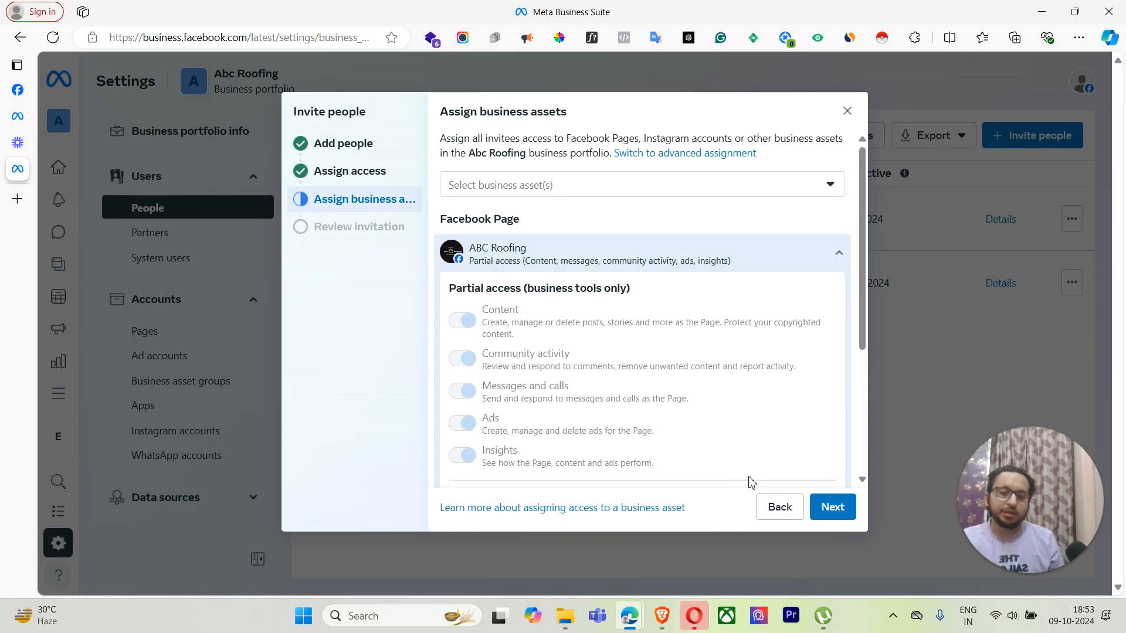
Step: Switch the ABC Roofing Page to Full control and check the asset list for the abcroofingofficial Instagram account
scroll(691, 381, "down", 4)
left_click(456, 414)
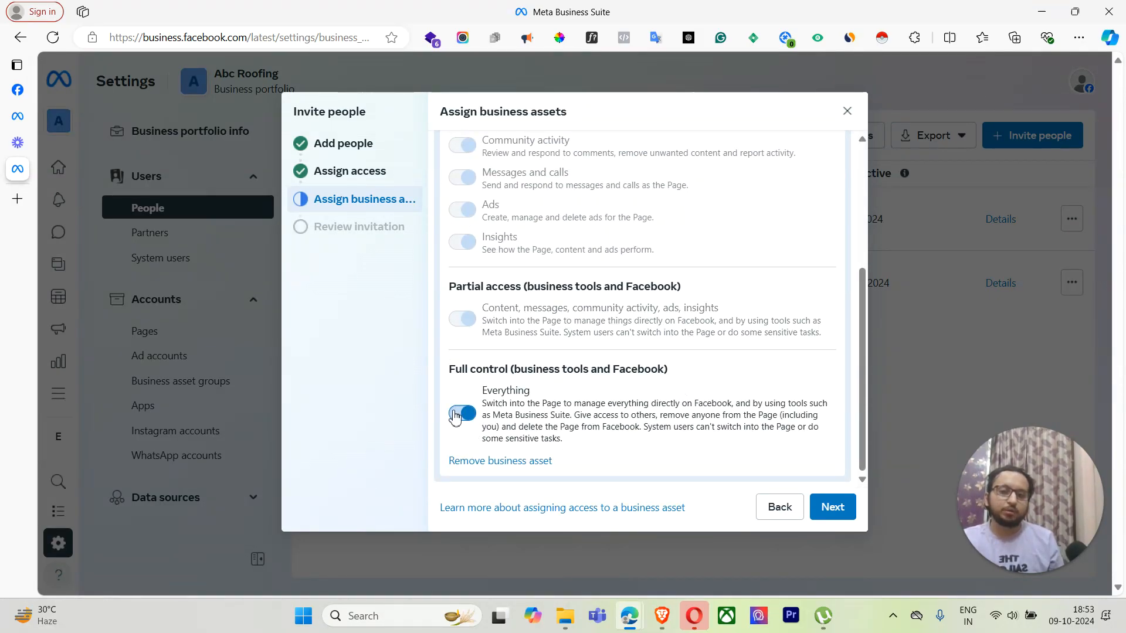
scroll(668, 299, "up", 5)
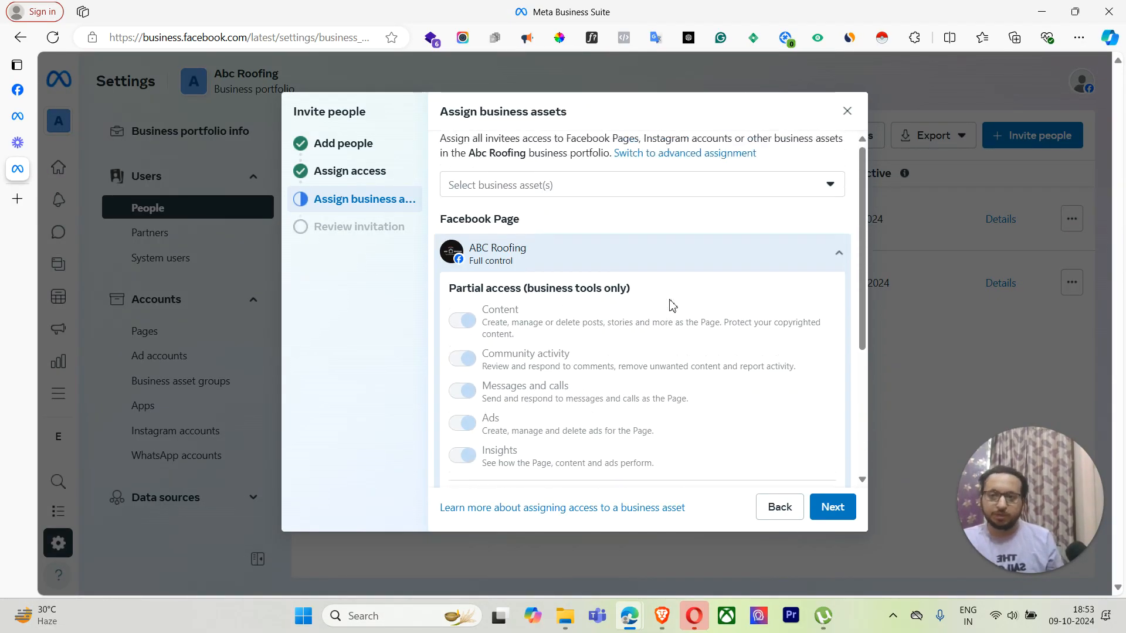
left_click(636, 186)
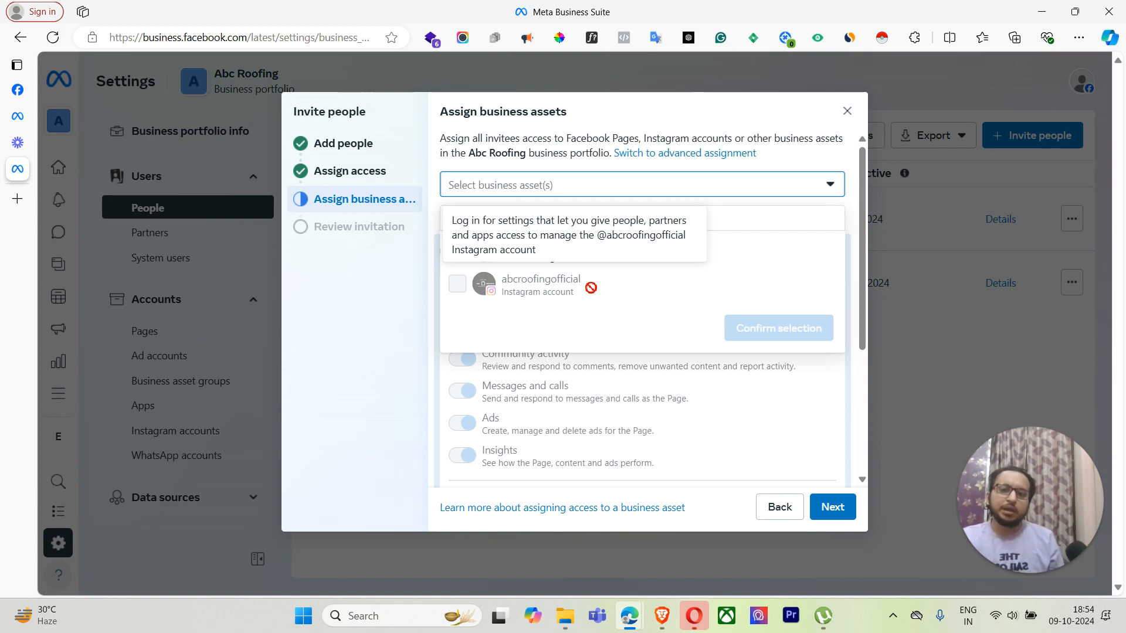
left_click(690, 188)
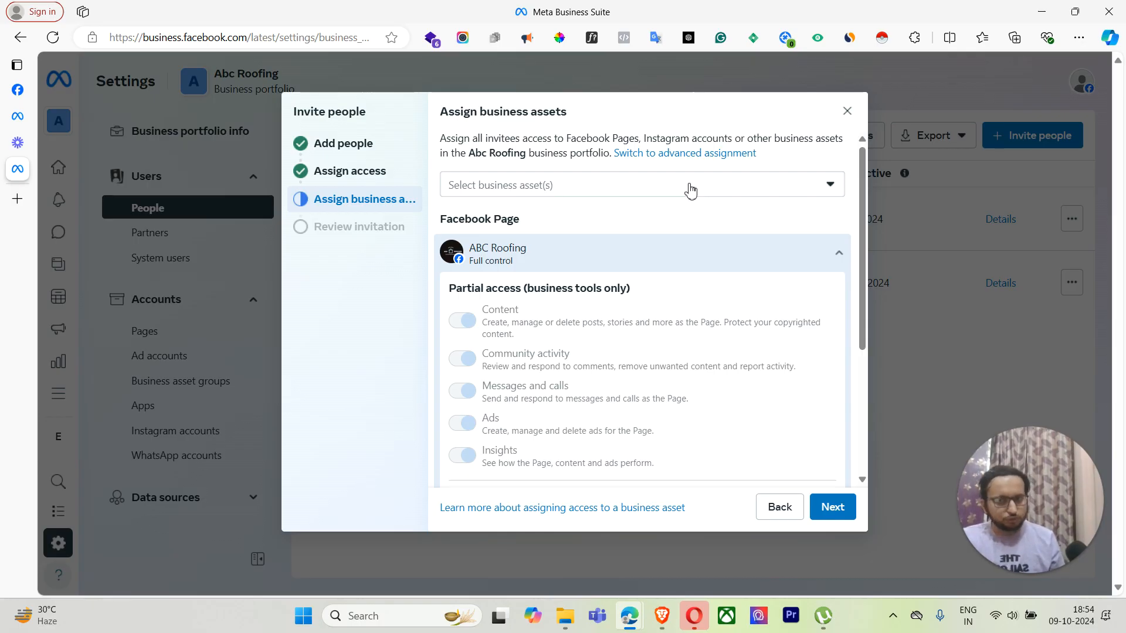
left_click(690, 188)
mouse_move(604, 290)
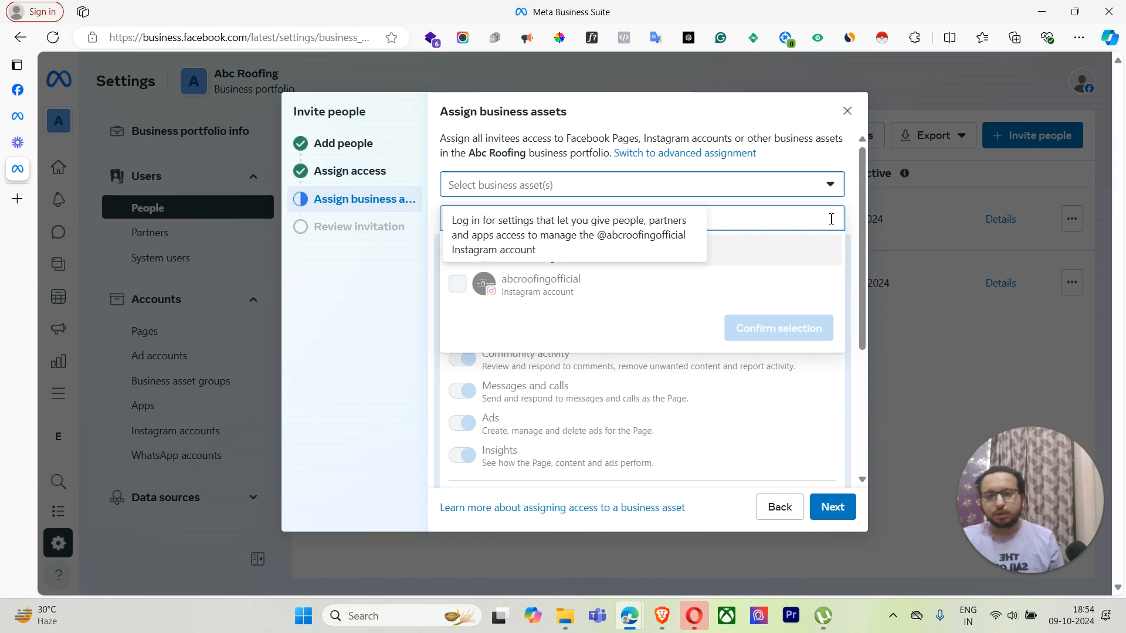
Step: Discard the unsent invitation and open IG Abc Roofing's access details
left_click(847, 111)
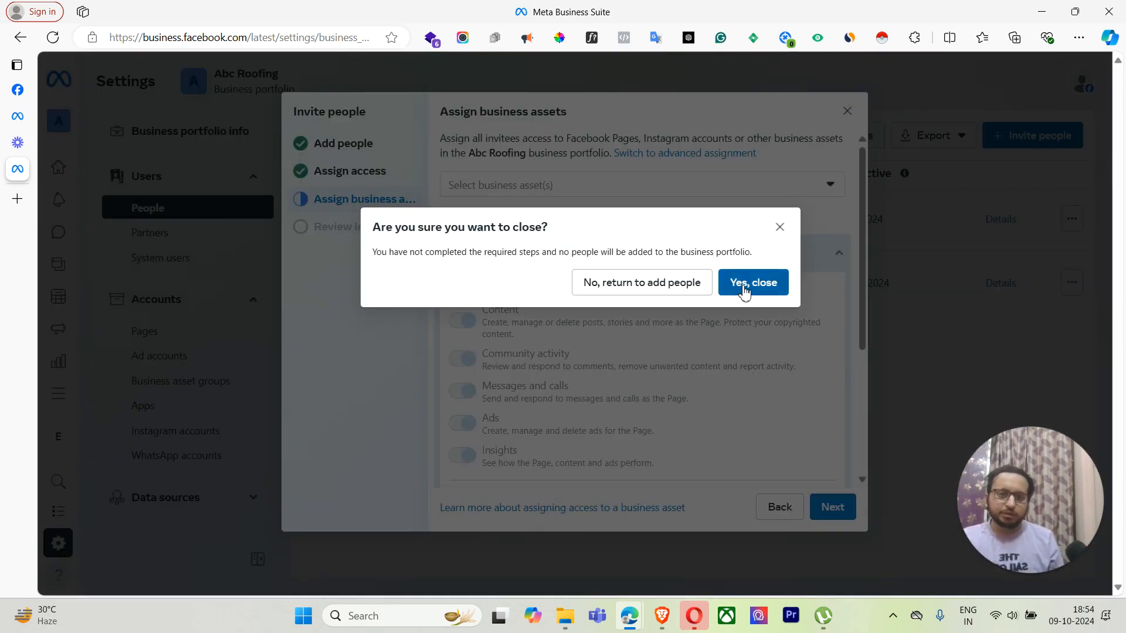
left_click(745, 284)
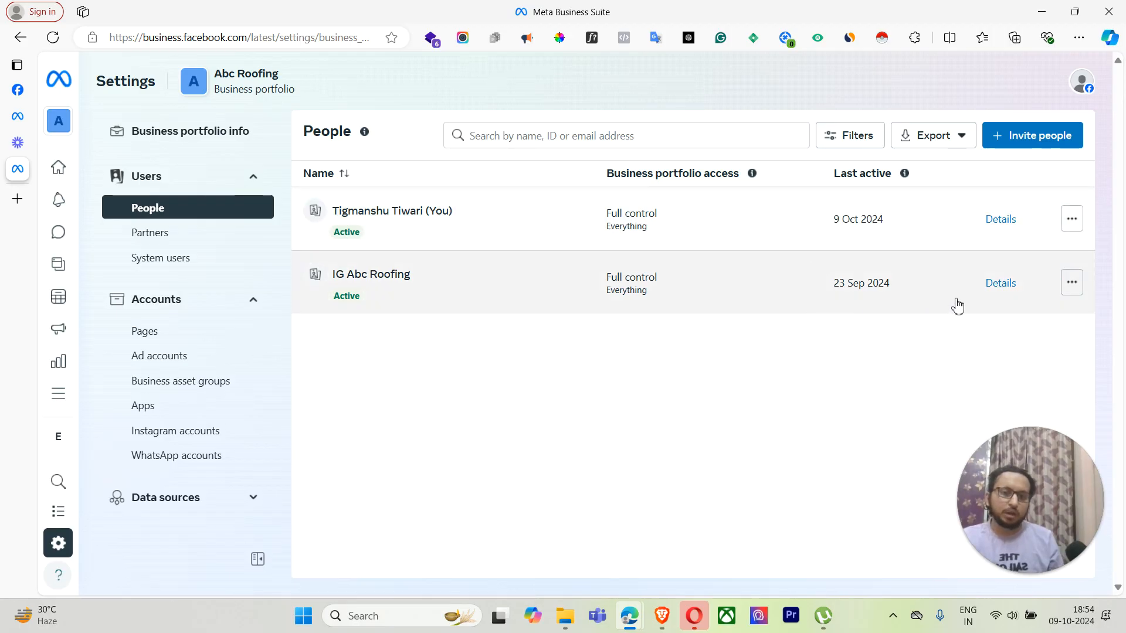
left_click(1070, 286)
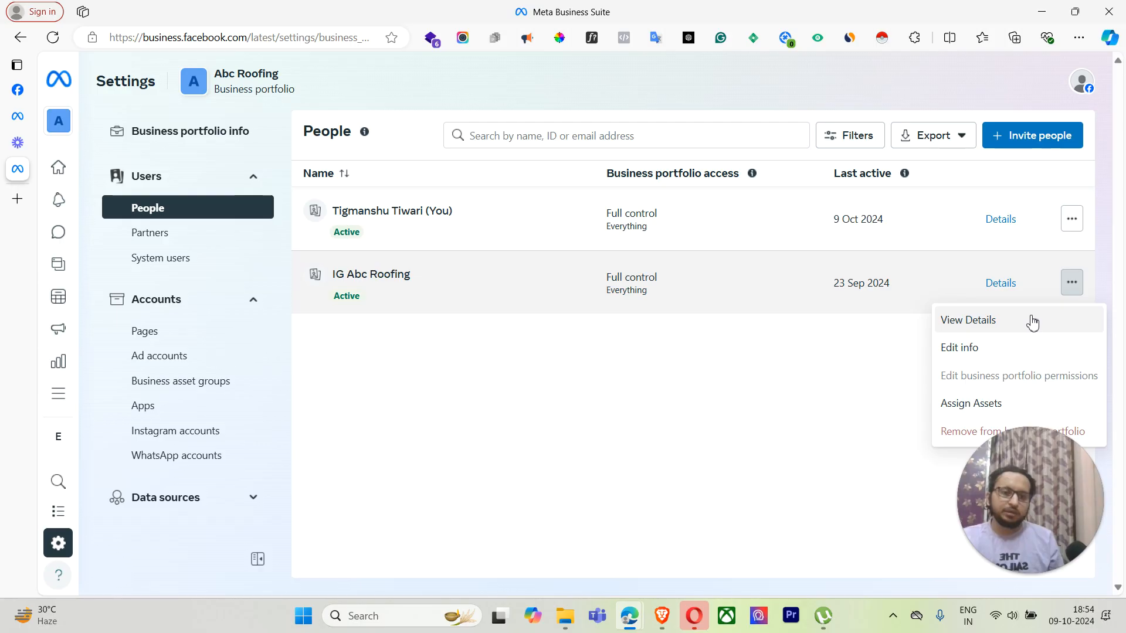
left_click(649, 290)
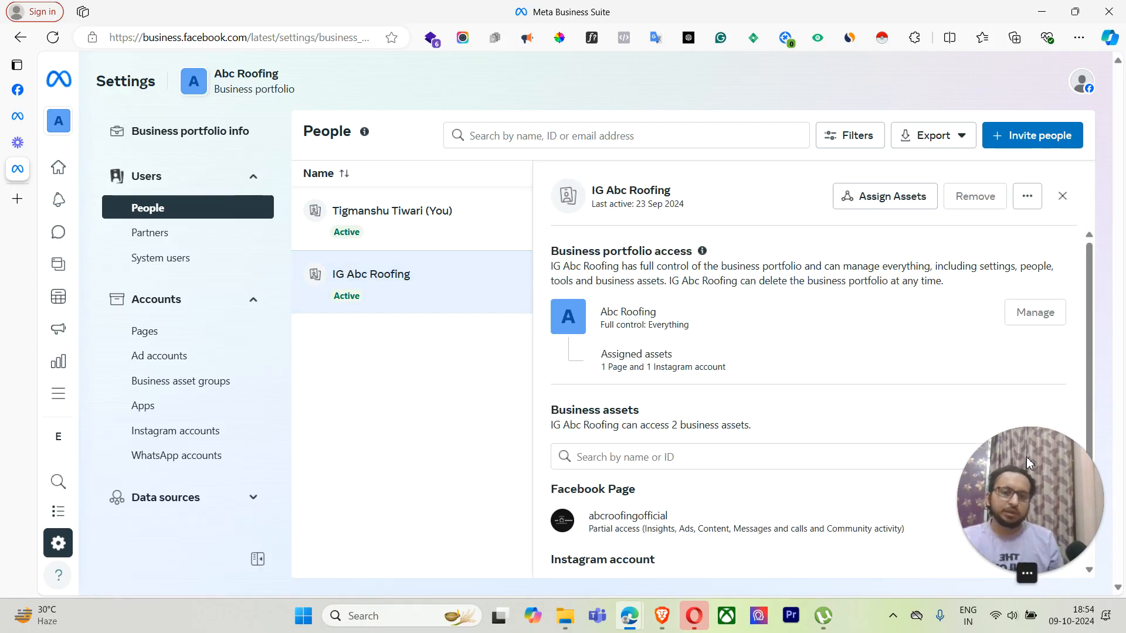
left_click_drag(1030, 463, 146, 474)
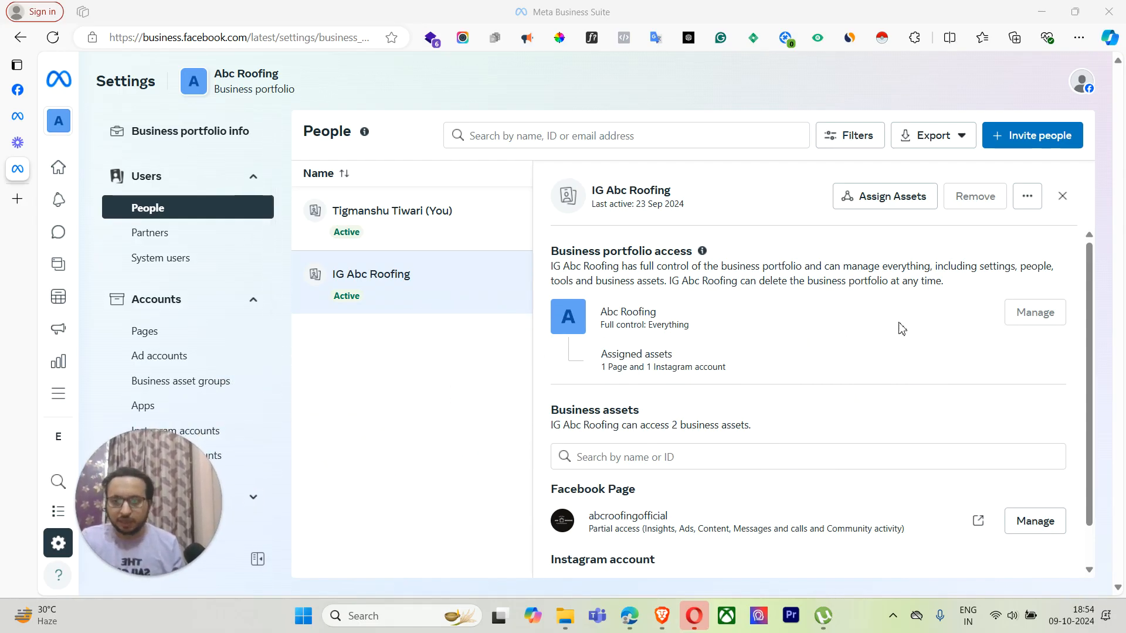
scroll(933, 352, "down", 1)
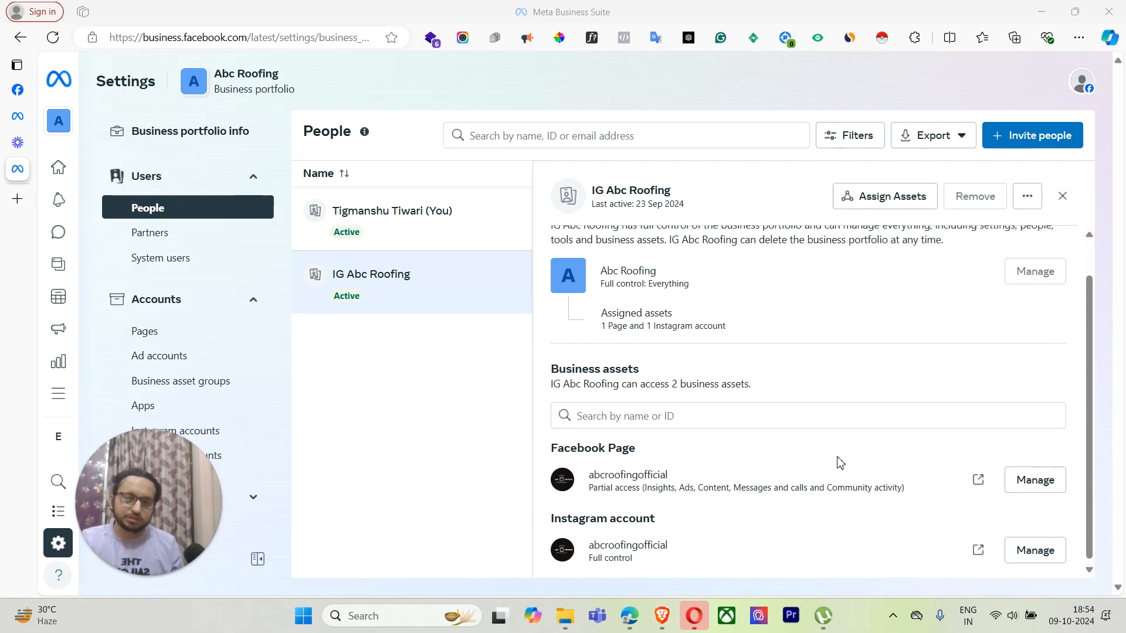
scroll(840, 463, "up", 1)
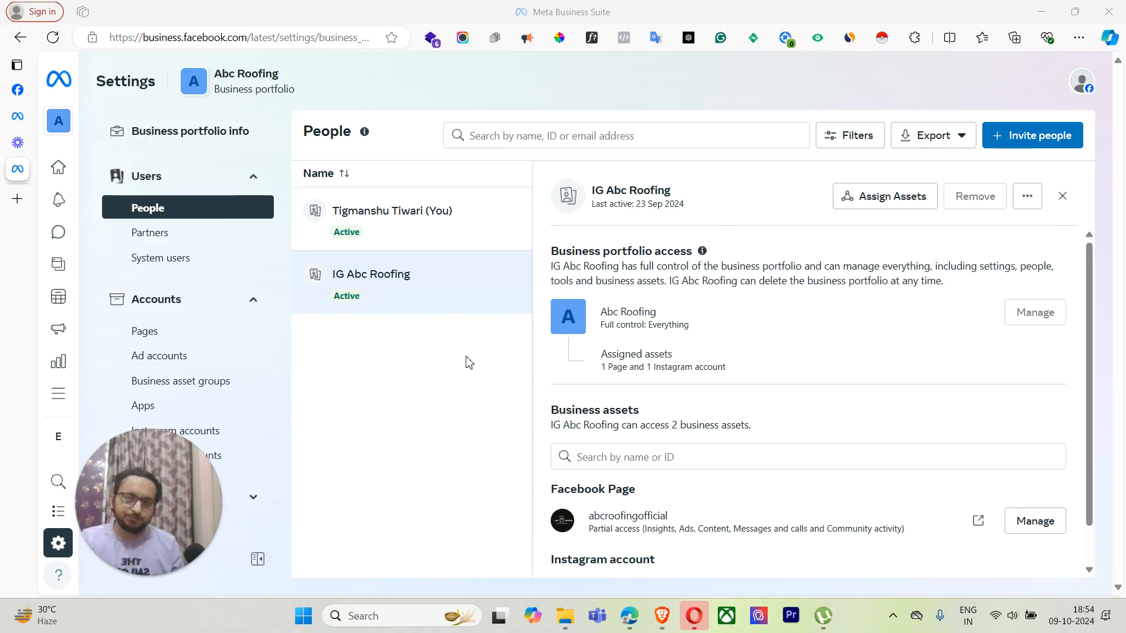
Step: Open your own account's details showing full control with 1 Page and 1 Instagram account assigned
left_click(413, 219)
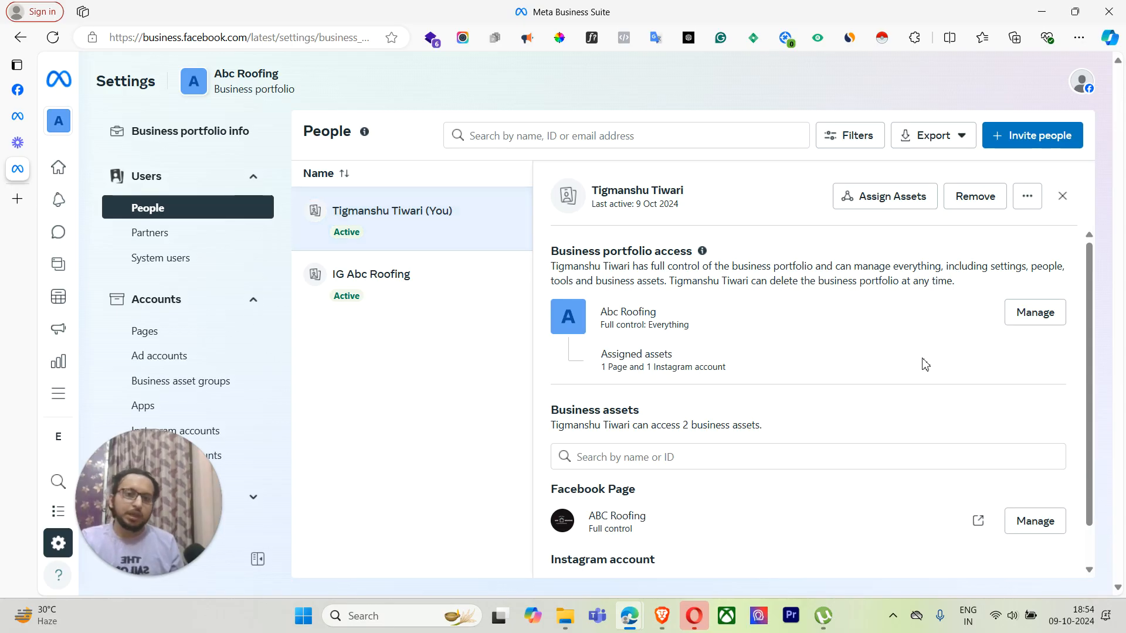
scroll(925, 367, "down", 1)
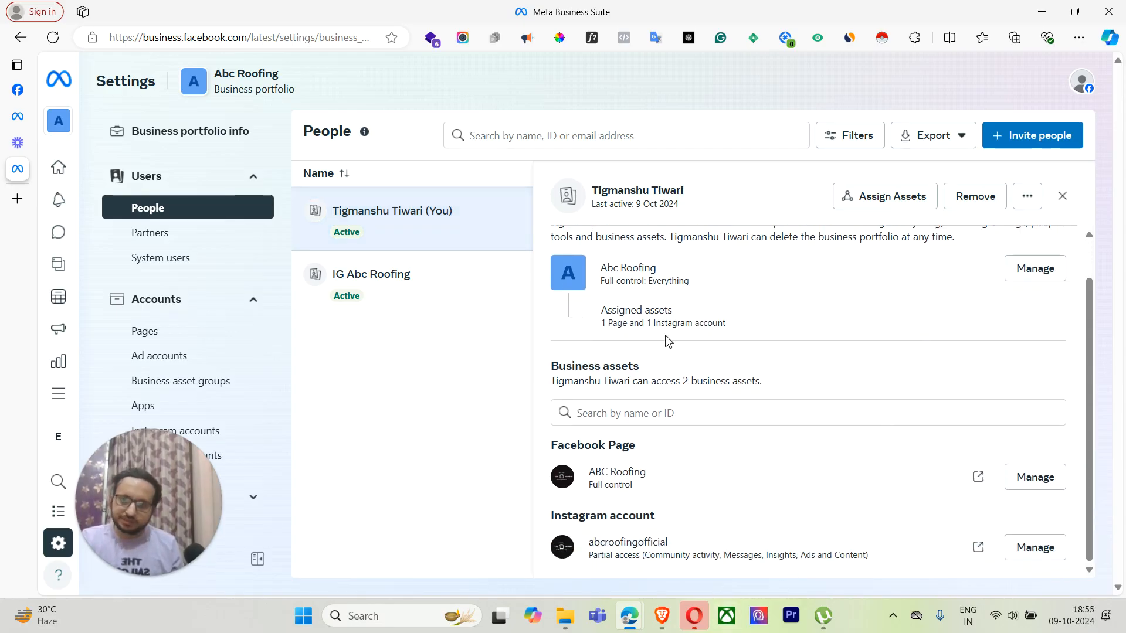
scroll(671, 346, "up", 1)
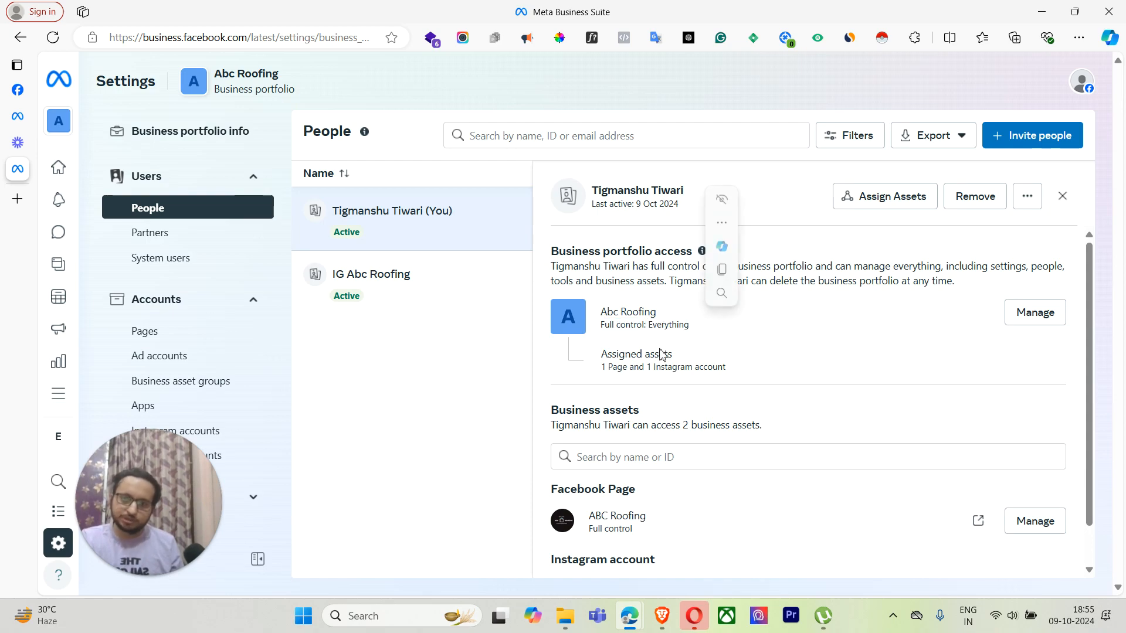
left_click_drag(601, 368, 730, 371)
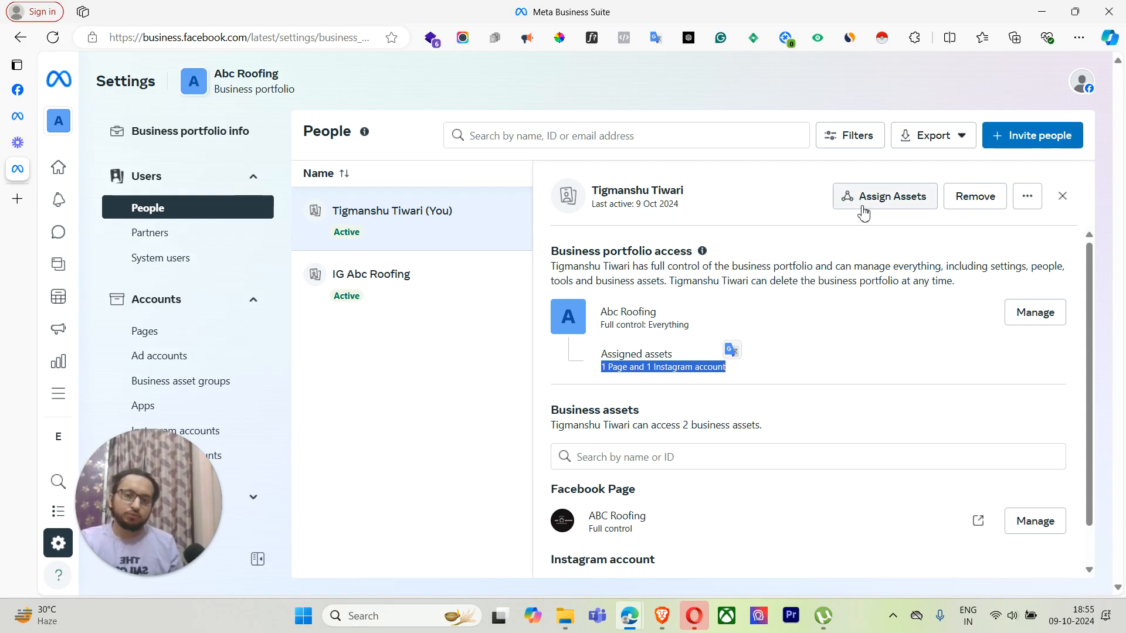
left_click(885, 202)
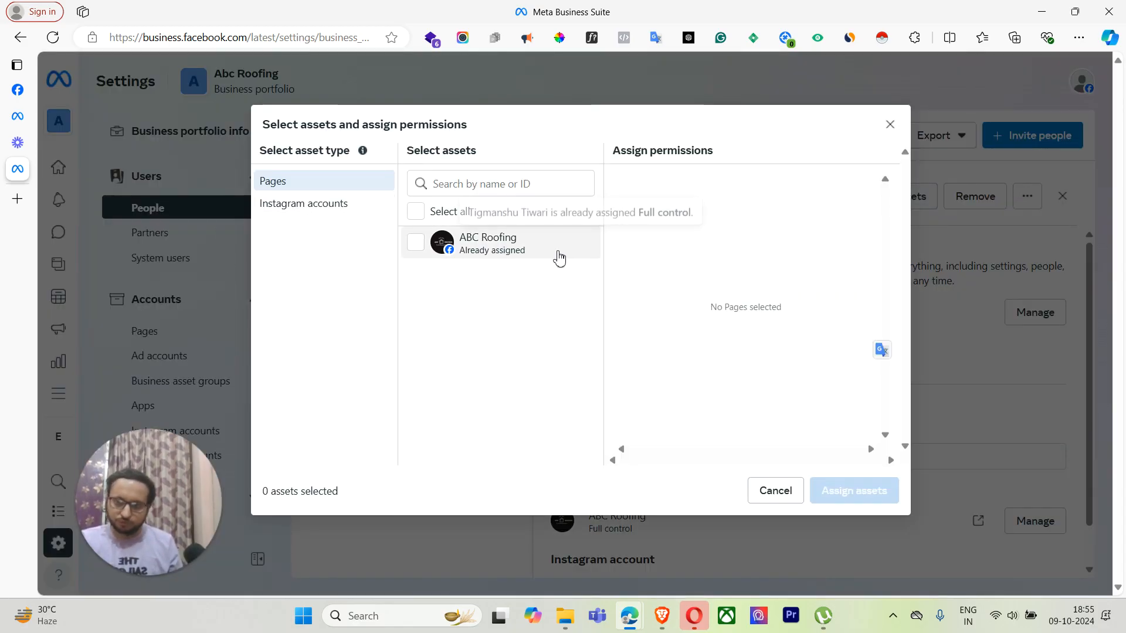
mouse_move(489, 251)
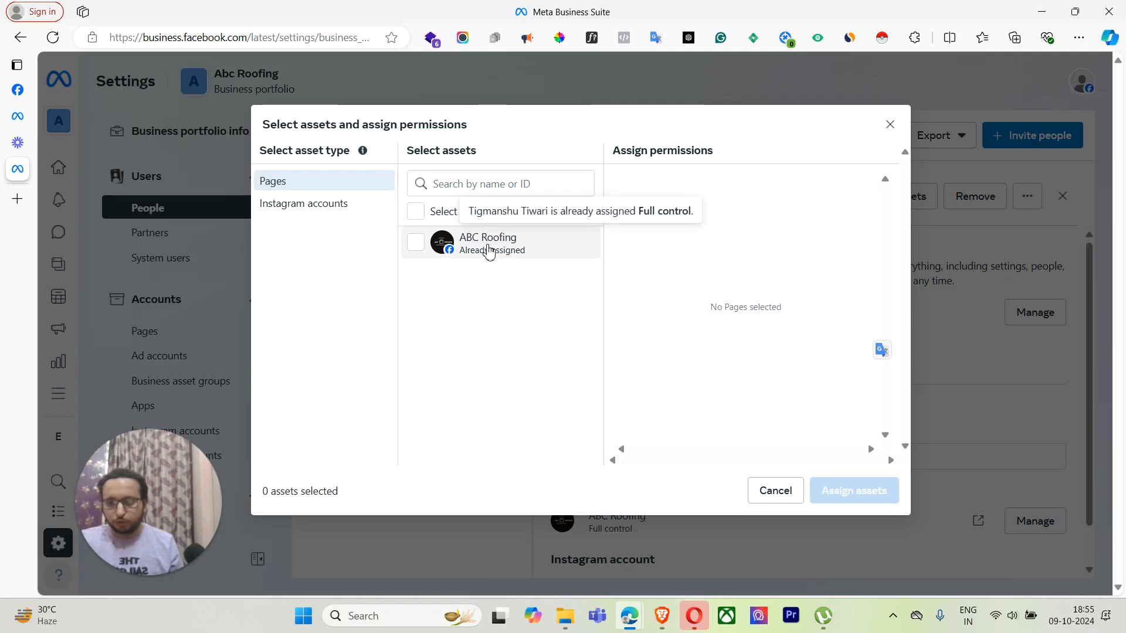
left_click(348, 205)
mouse_move(435, 253)
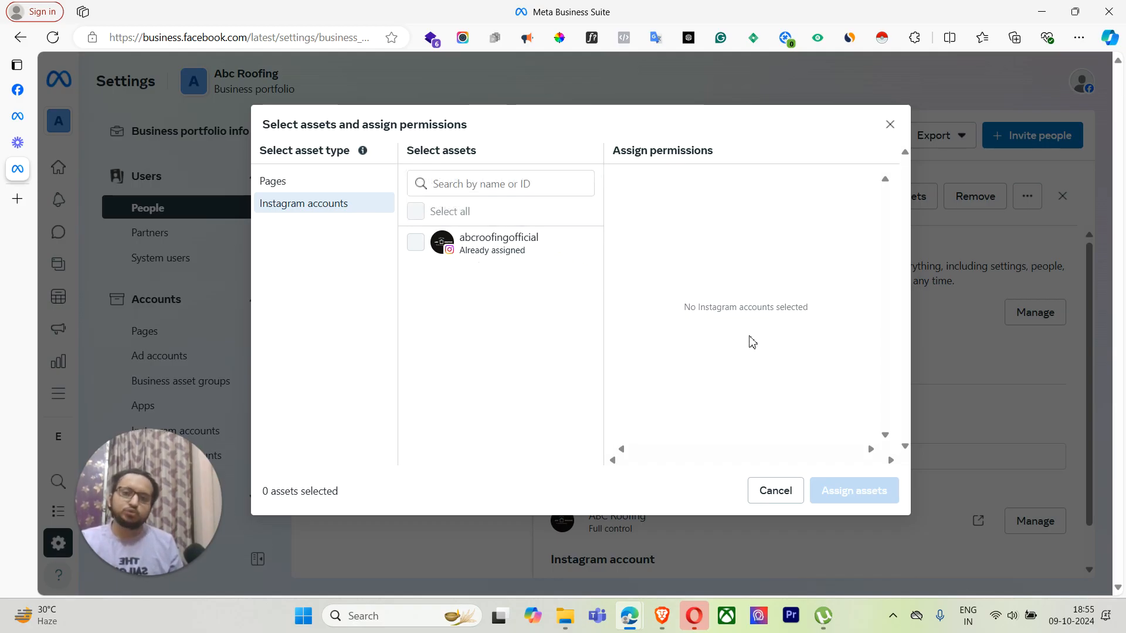
left_click(771, 492)
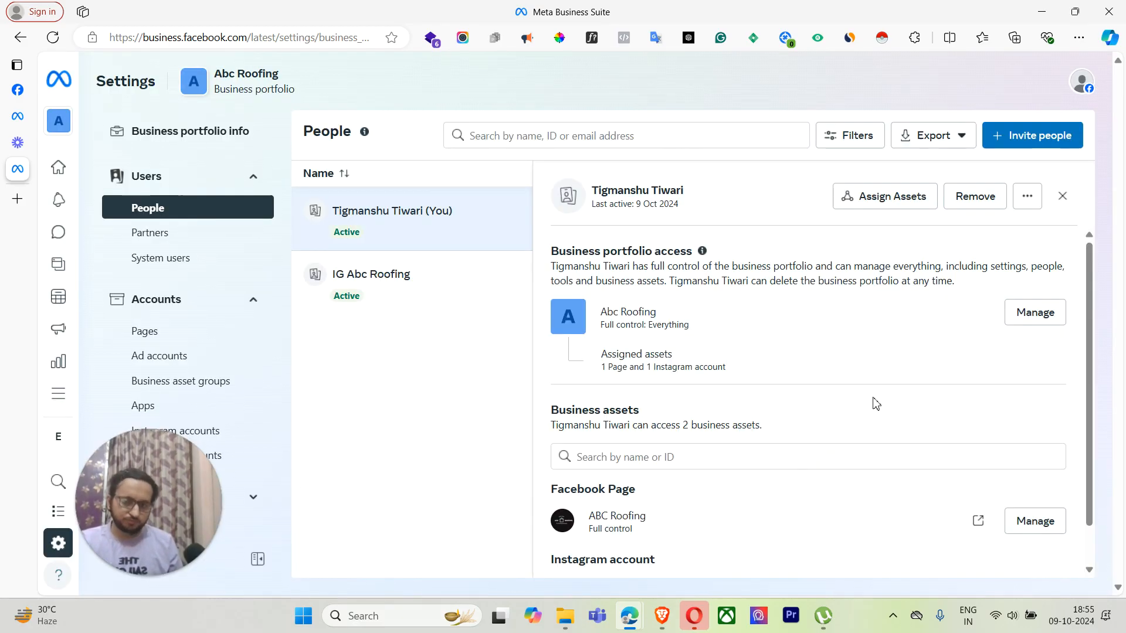
scroll(713, 447, "down", 1)
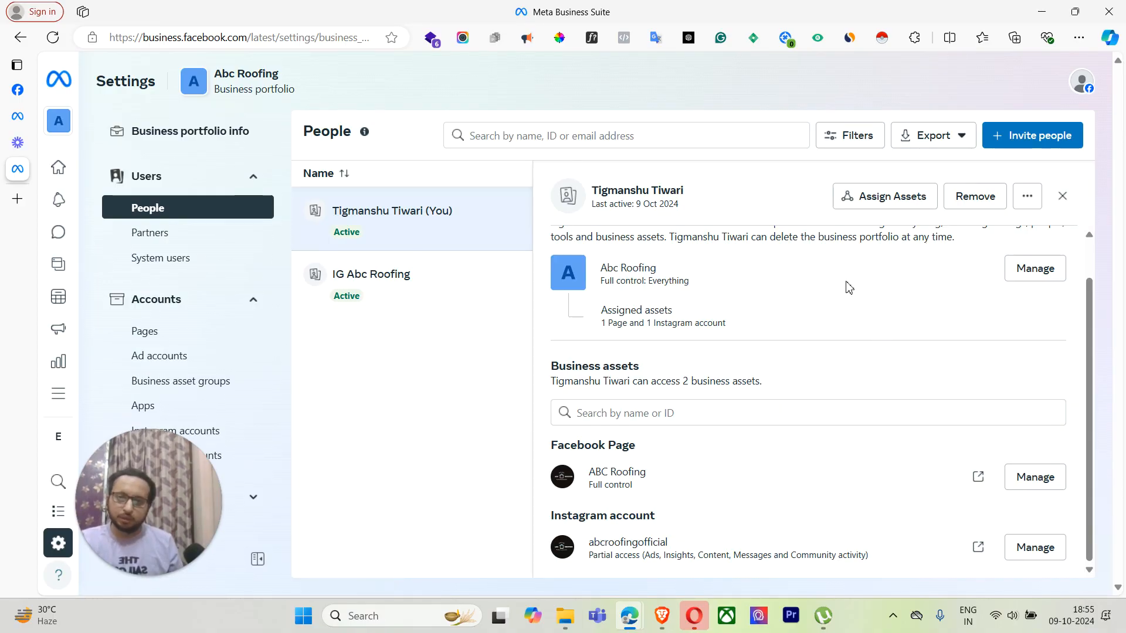
left_click(985, 204)
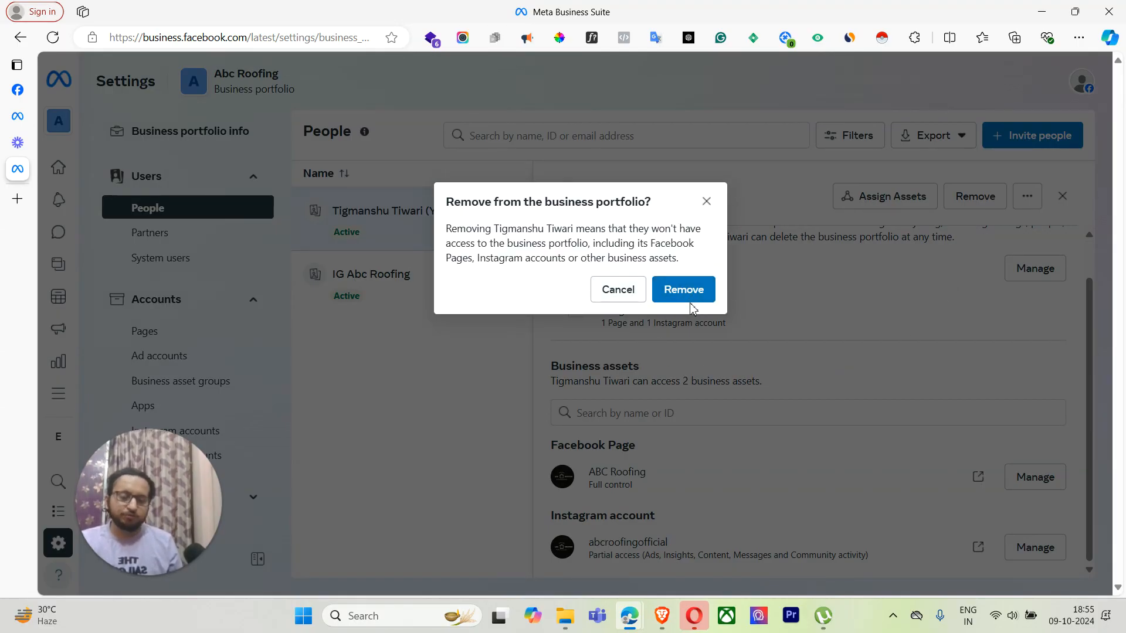
left_click(706, 201)
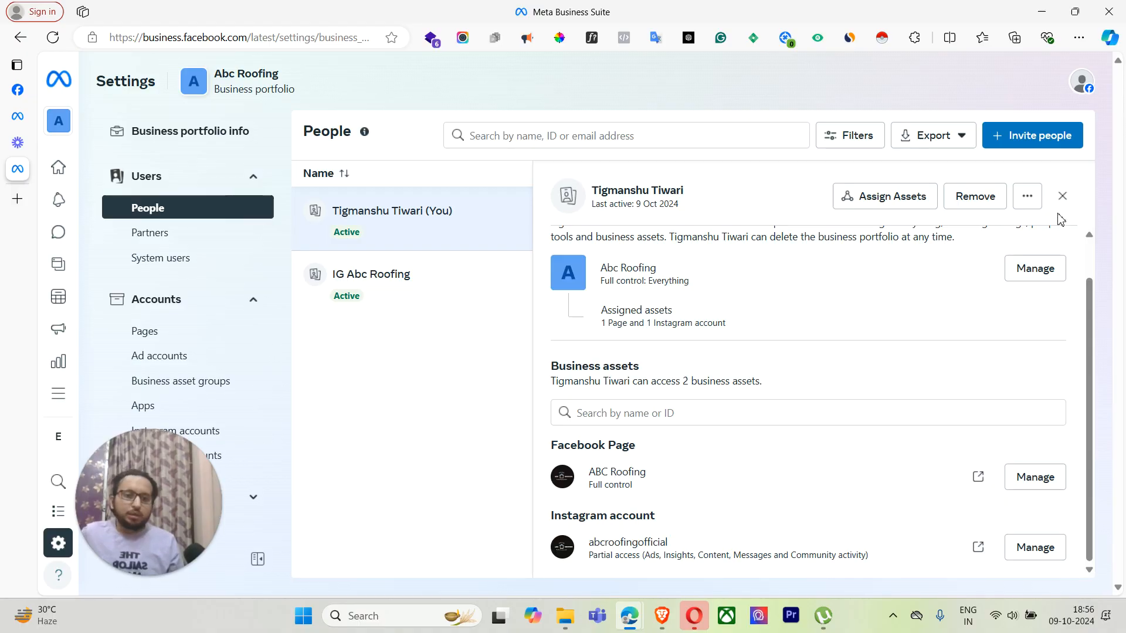
left_click(1027, 197)
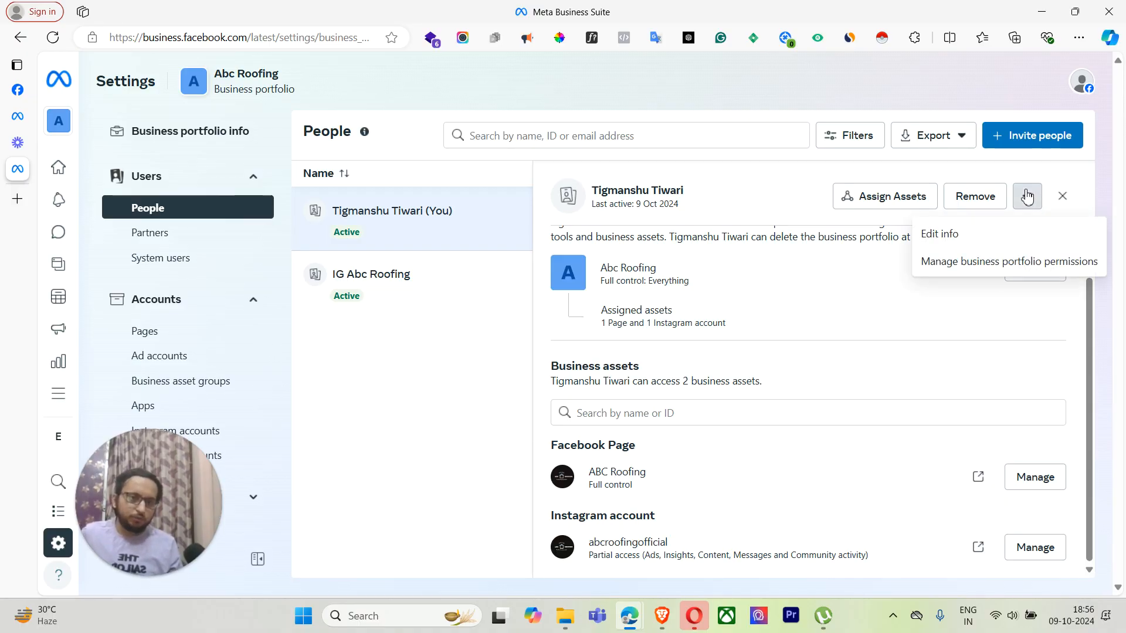
left_click(970, 233)
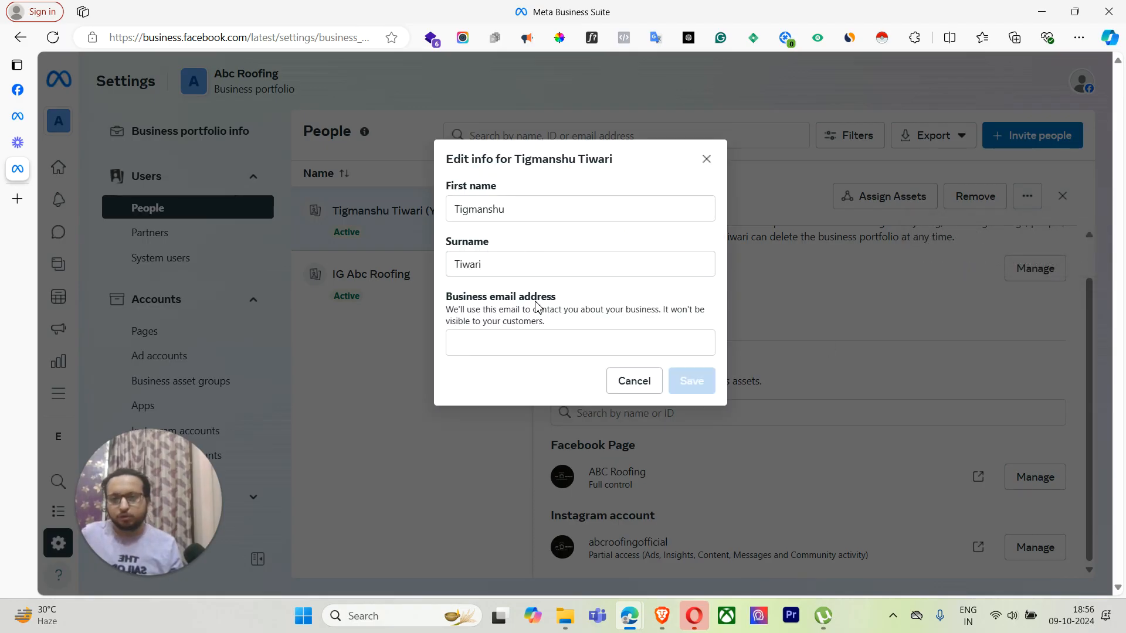
left_click(706, 159)
left_click(1027, 196)
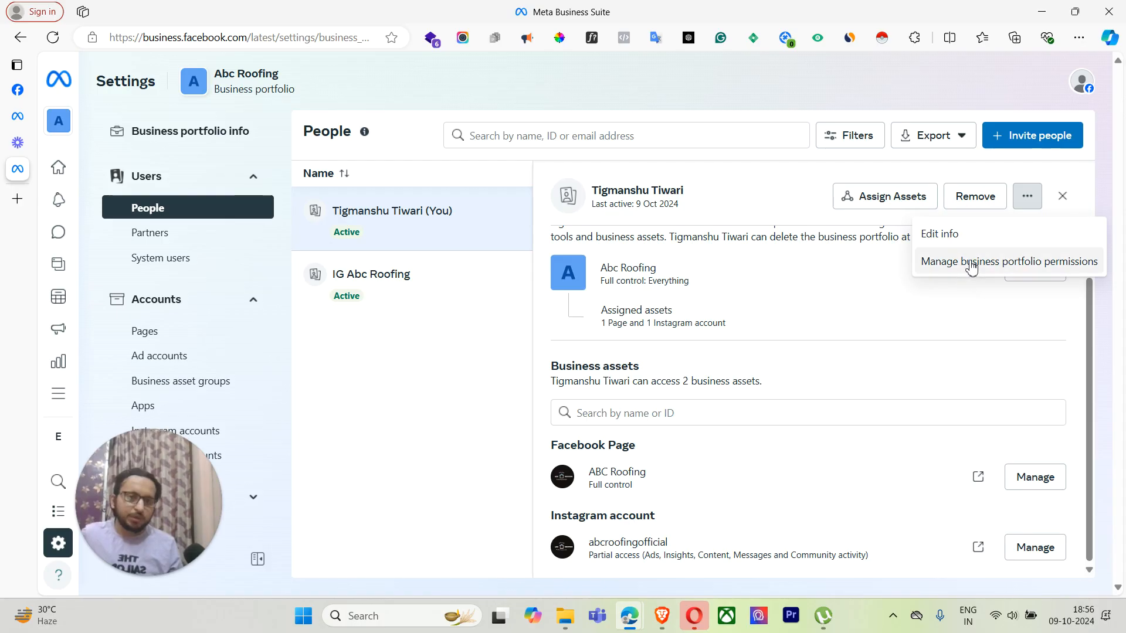
left_click(969, 262)
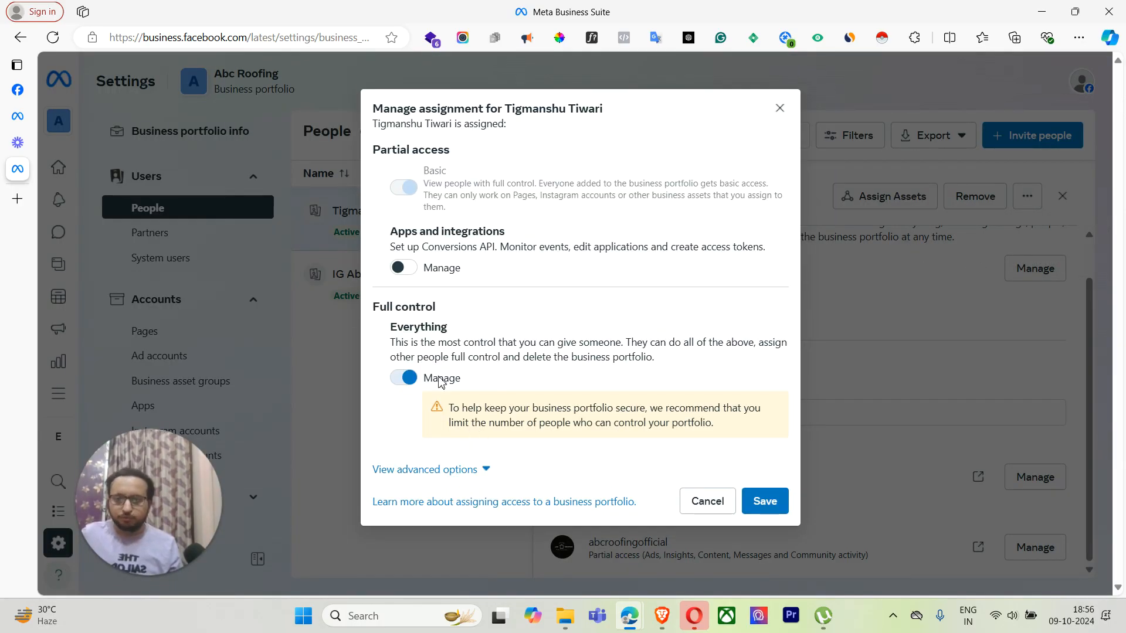
left_click(779, 109)
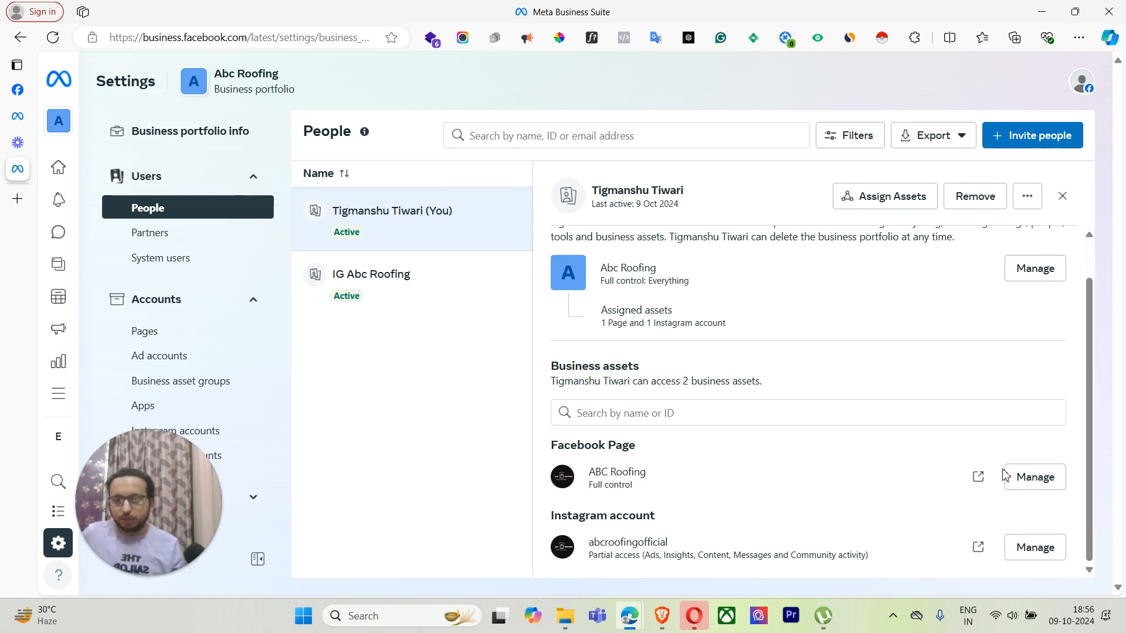
Step: Review the access assignments for the ABC Roofing Page
left_click(638, 417)
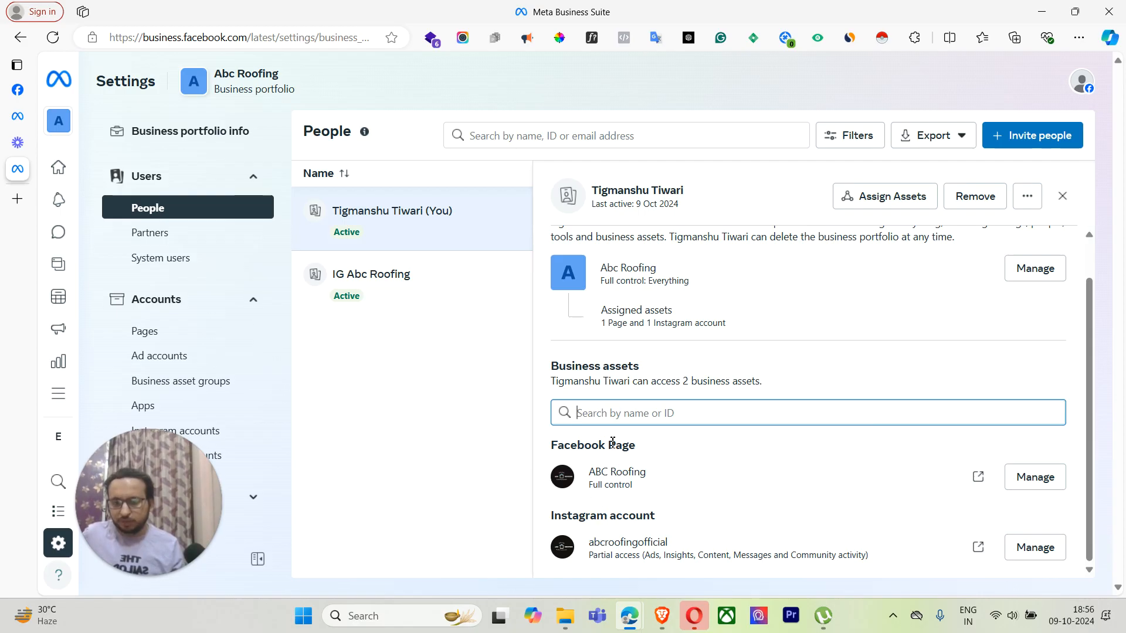
left_click(1036, 479)
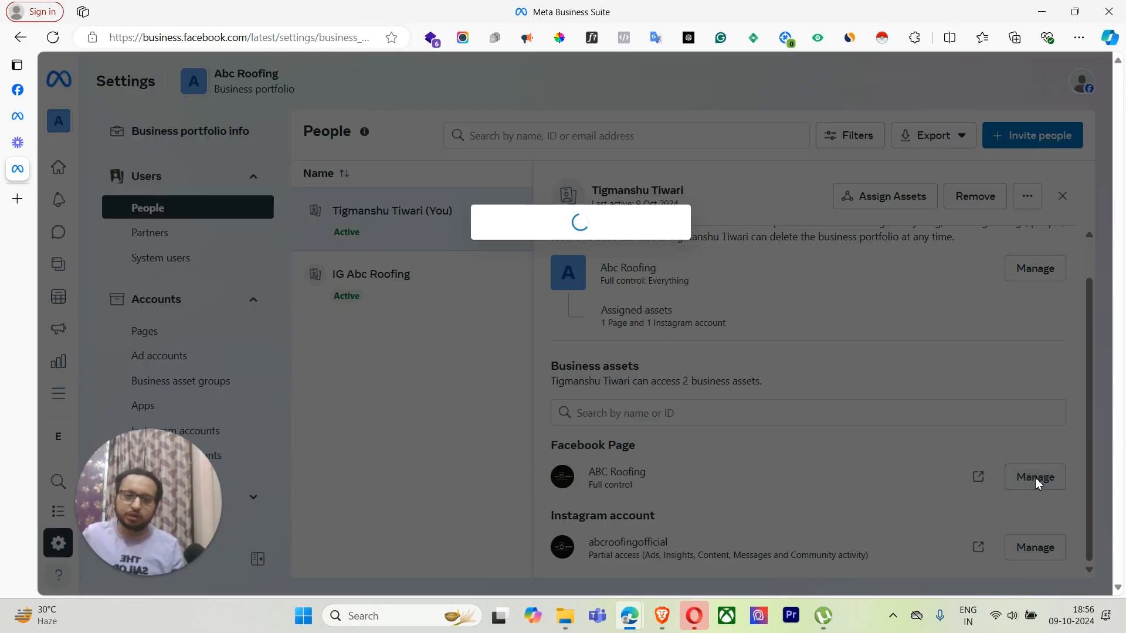
scroll(457, 352, "down", 1)
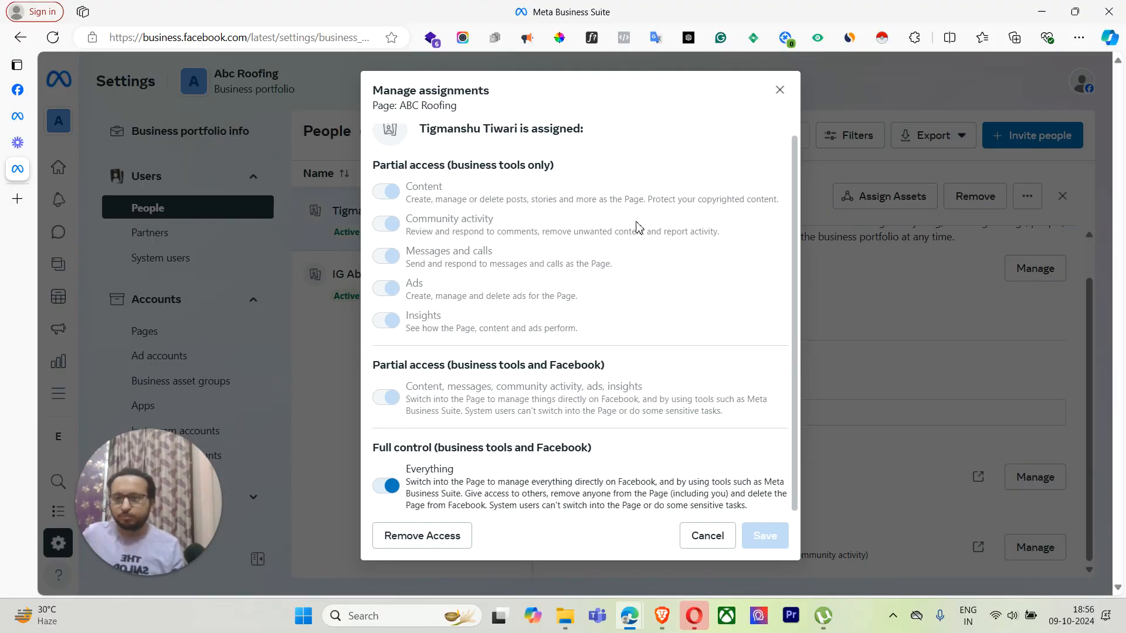
left_click(778, 92)
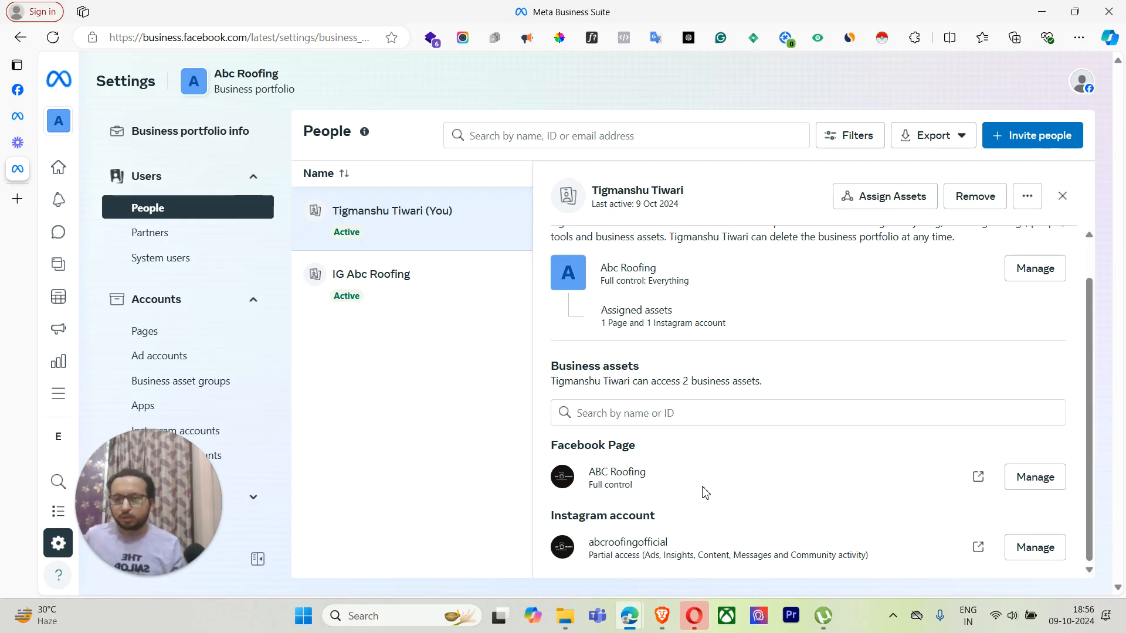
left_click(1035, 477)
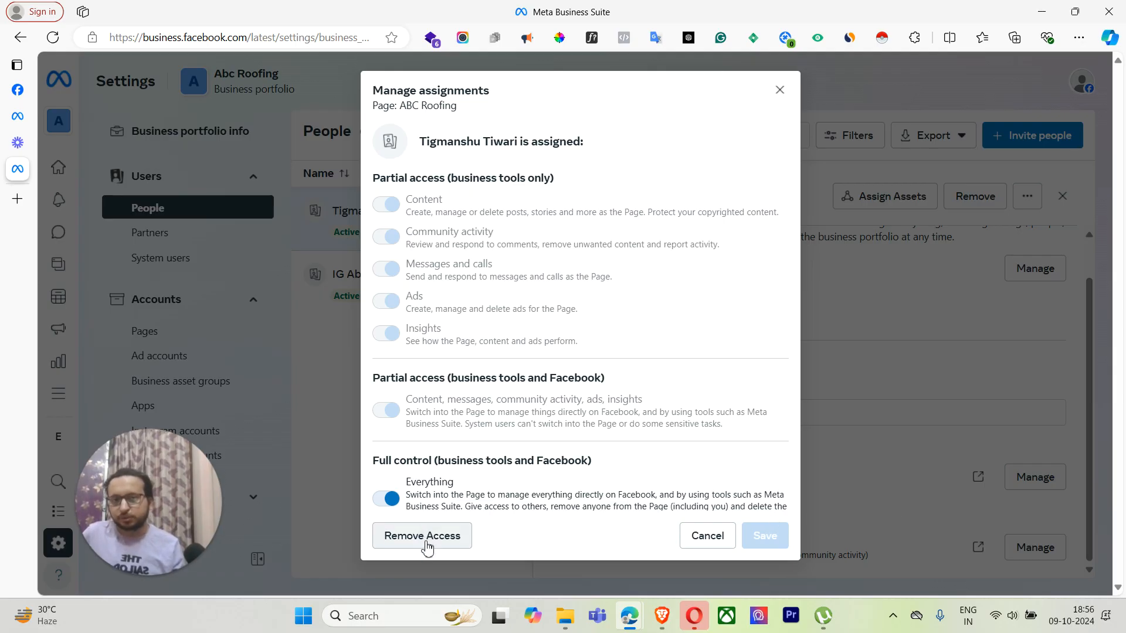
left_click(777, 91)
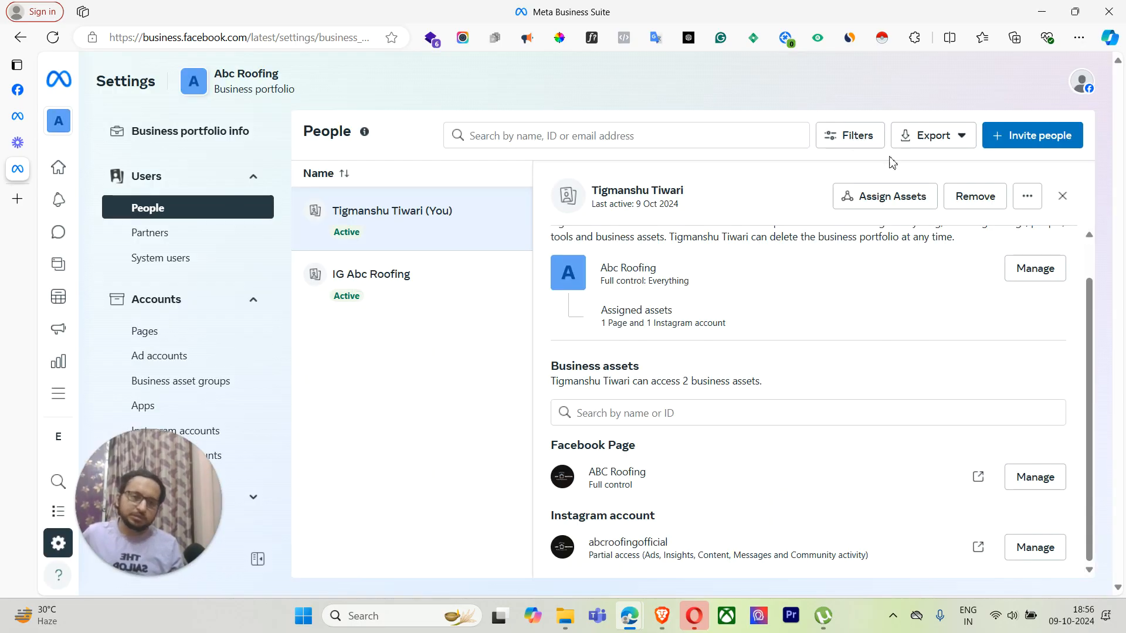
Step: Review the access assignments for the abcroofingofficial Instagram account
left_click(1035, 547)
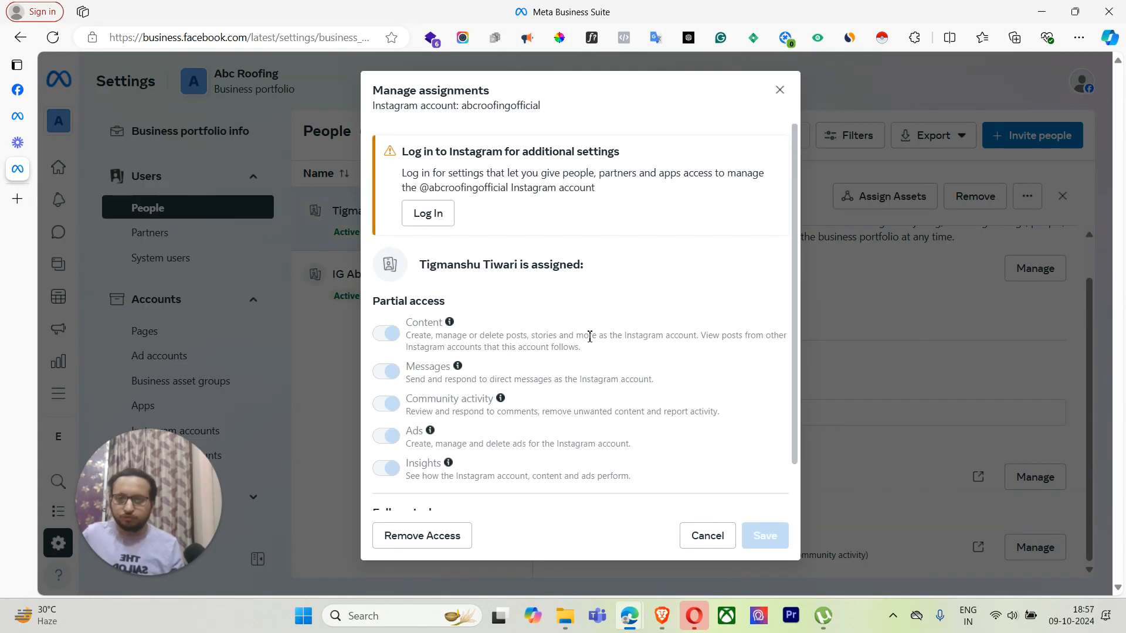
scroll(402, 477, "down", 1)
scroll(415, 414, "up", 1)
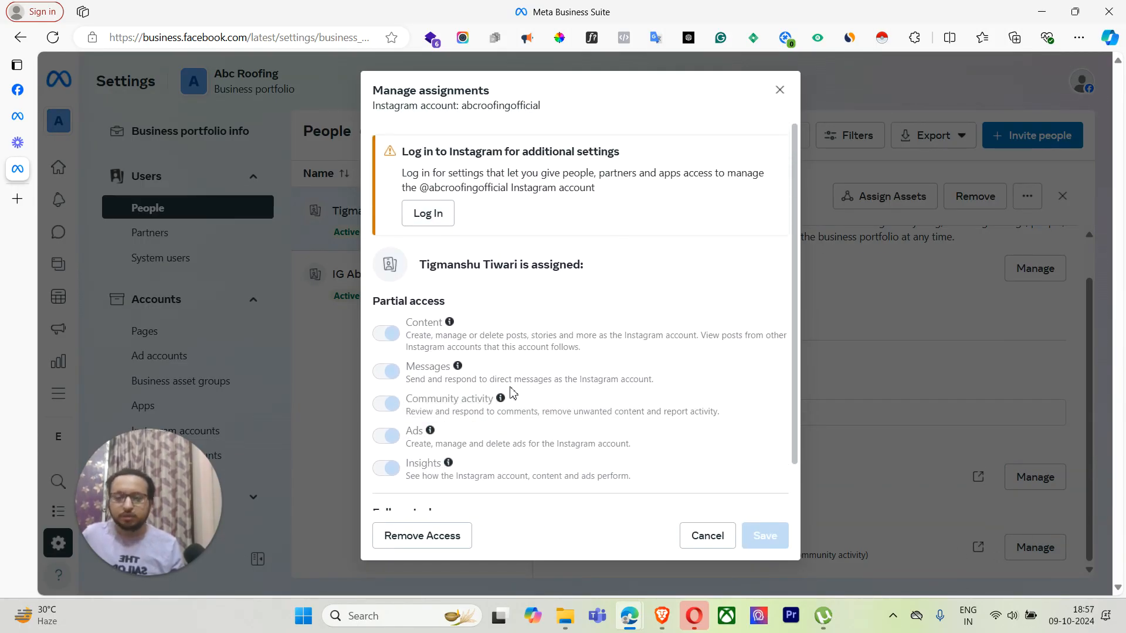
scroll(513, 393, "down", 1)
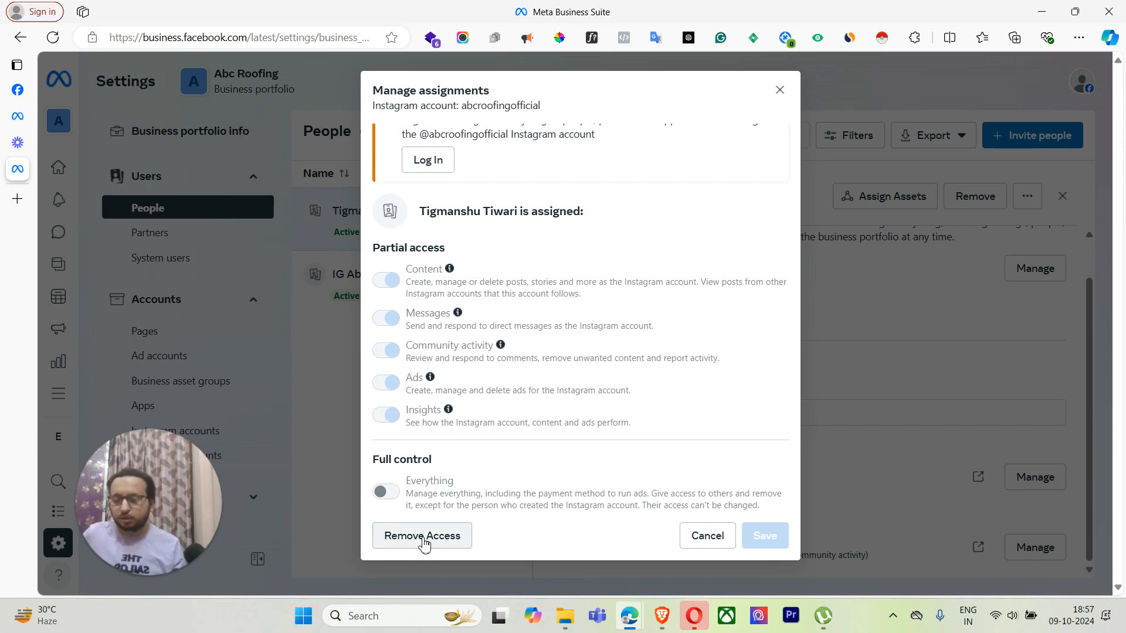
left_click(781, 92)
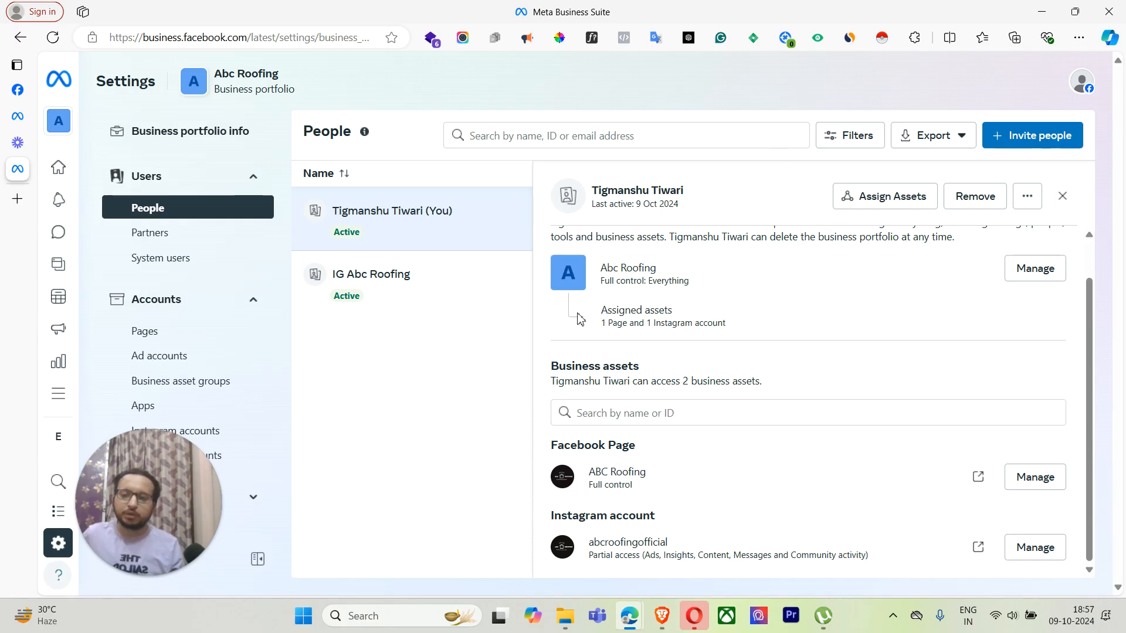
Step: Check IG Abc Roofing's member details, then close the details panel
left_click(439, 289)
left_click(1063, 196)
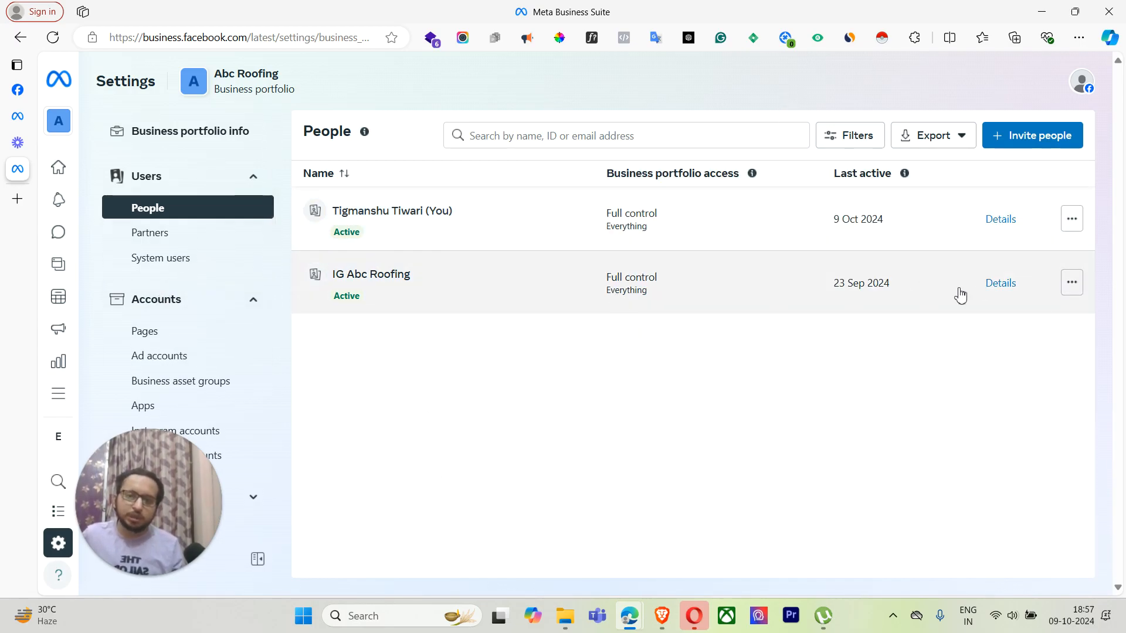
left_click(1003, 285)
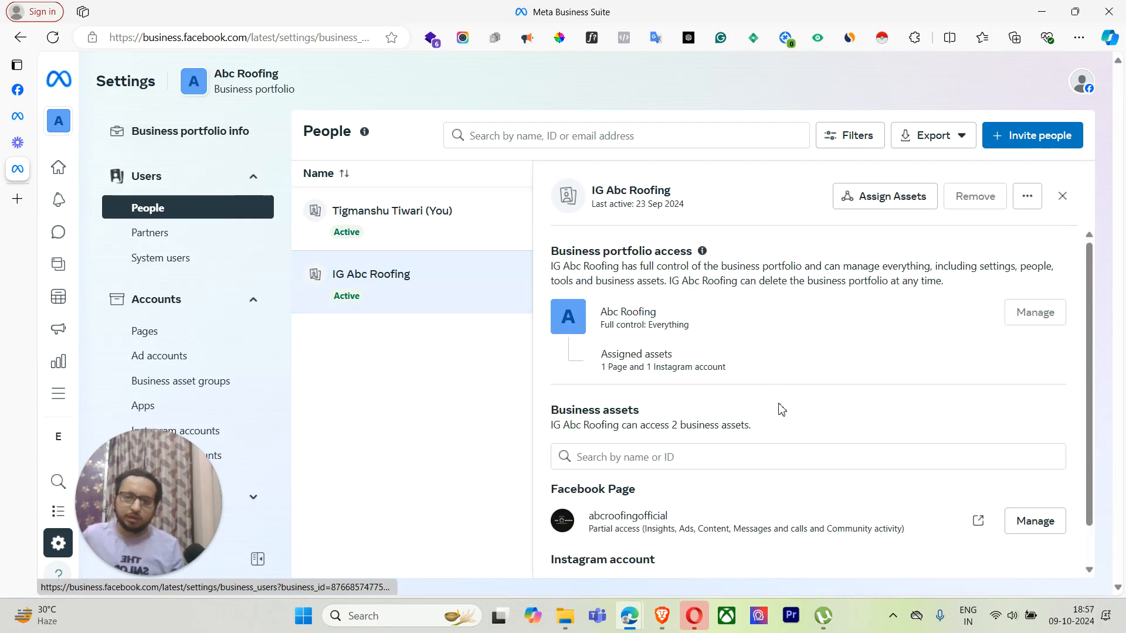
scroll(789, 454, "down", 1)
scroll(819, 379, "up", 1)
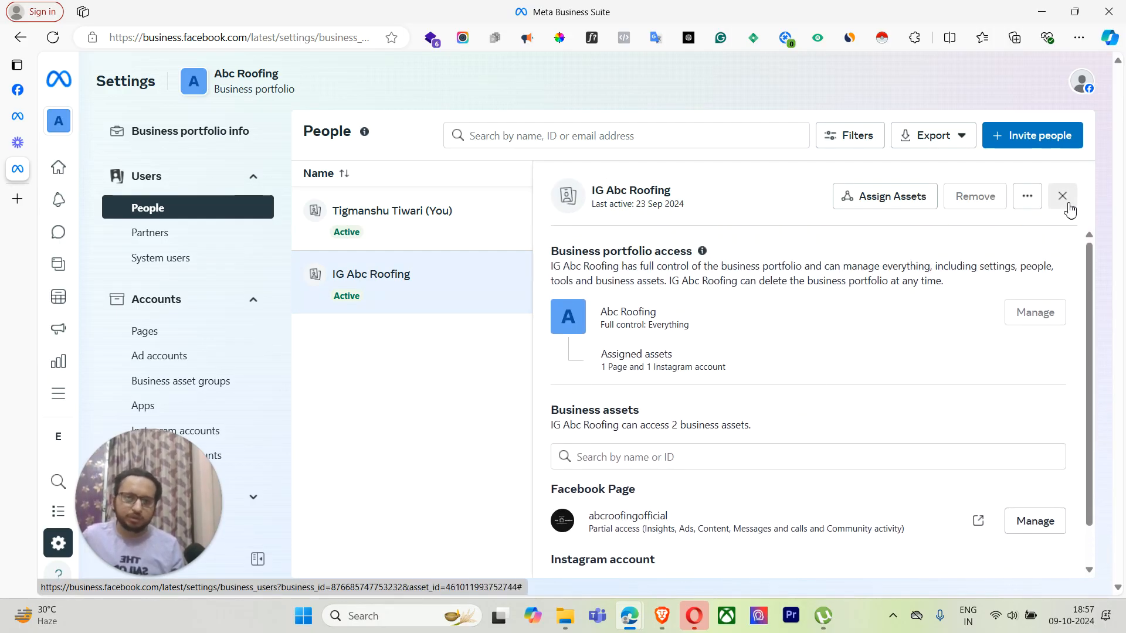
left_click(1066, 203)
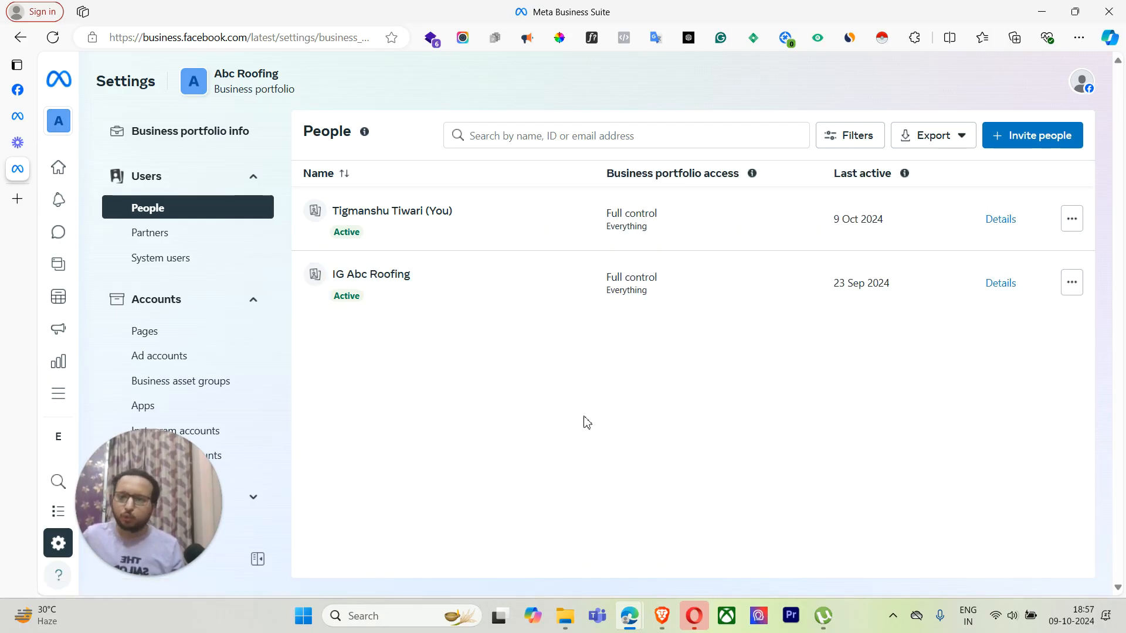
Step: Open the Partners page under Users and browse the Settings sidebar sections
left_click(231, 236)
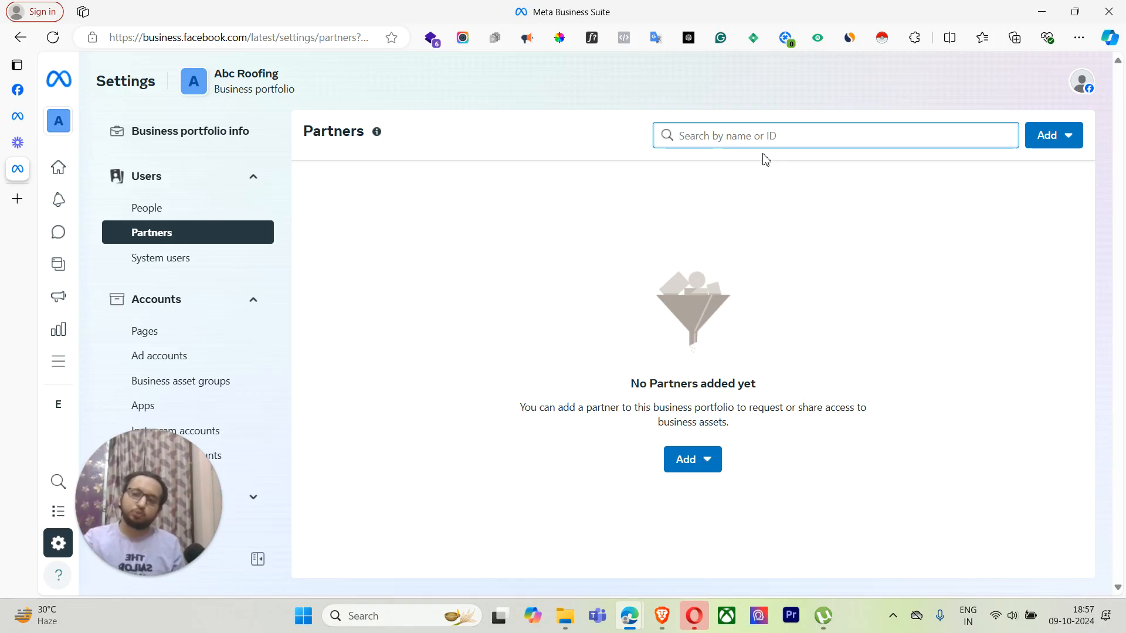
scroll(226, 337, "down", 3)
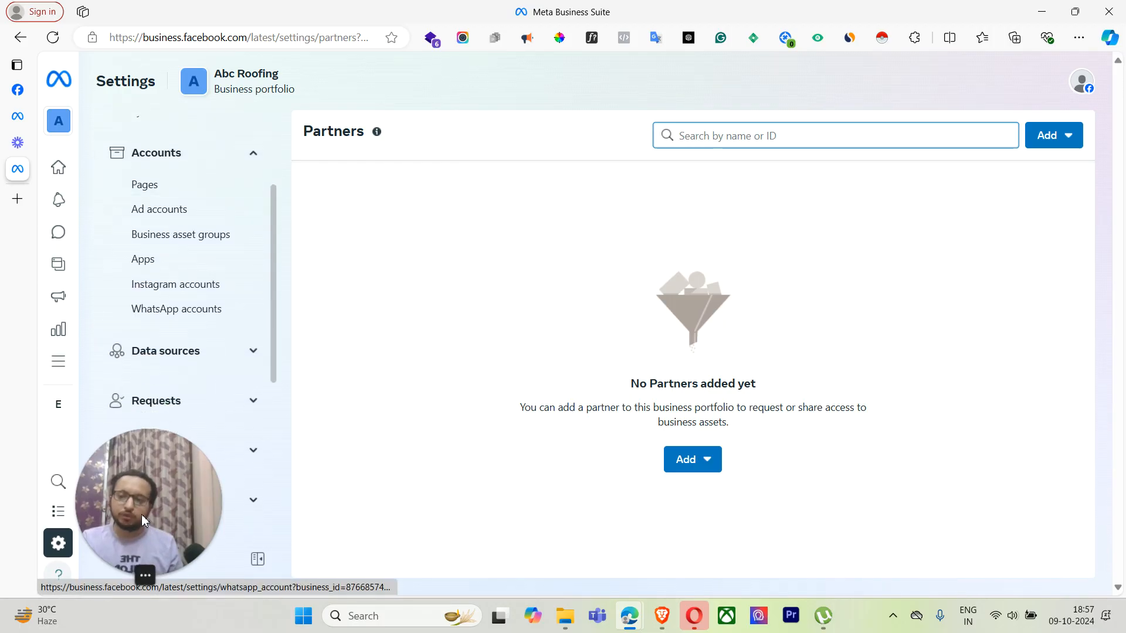
left_click_drag(202, 521, 1055, 510)
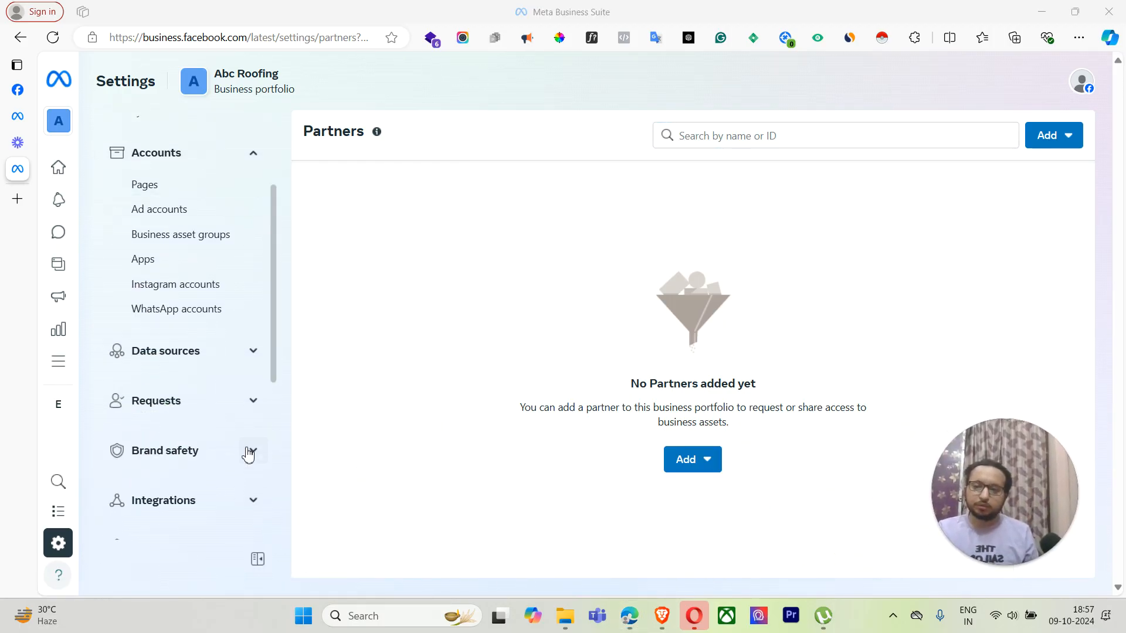
scroll(204, 444, "down", 5)
scroll(204, 444, "up", 10)
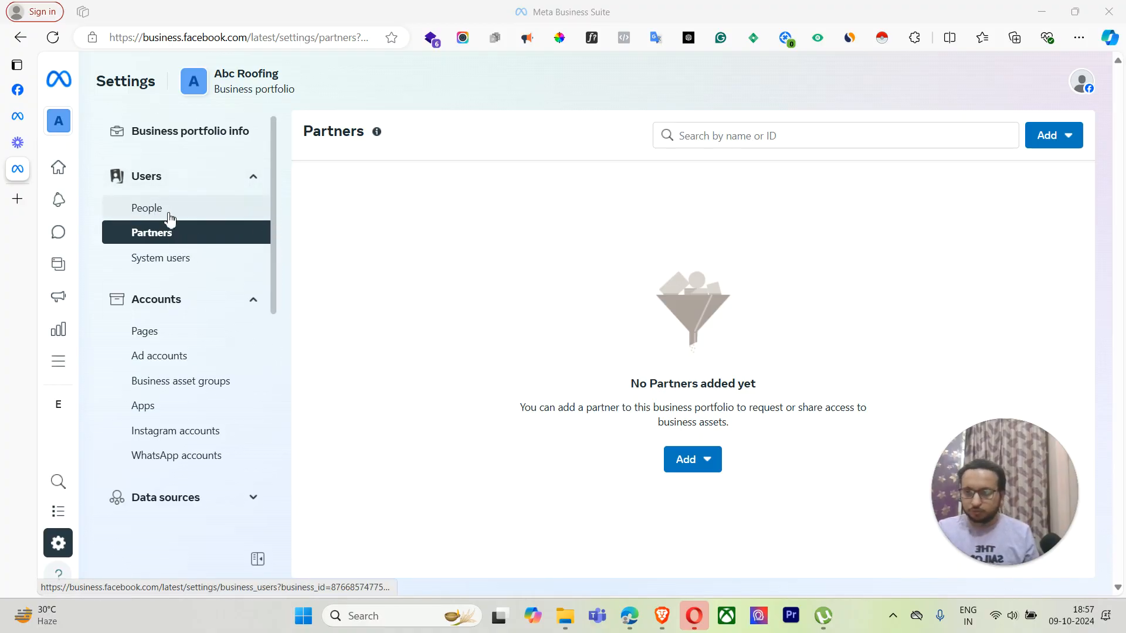
scroll(177, 325, "down", 10)
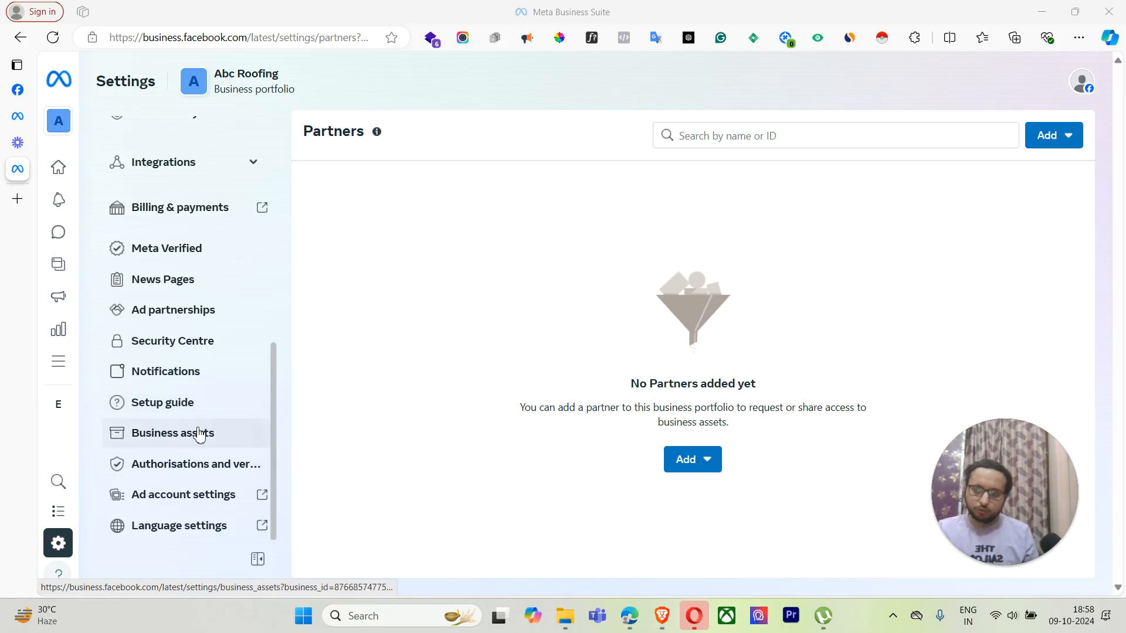
Step: Browse Business assets and People, then return to Abc Roofing's Business portfolio info page
left_click(198, 434)
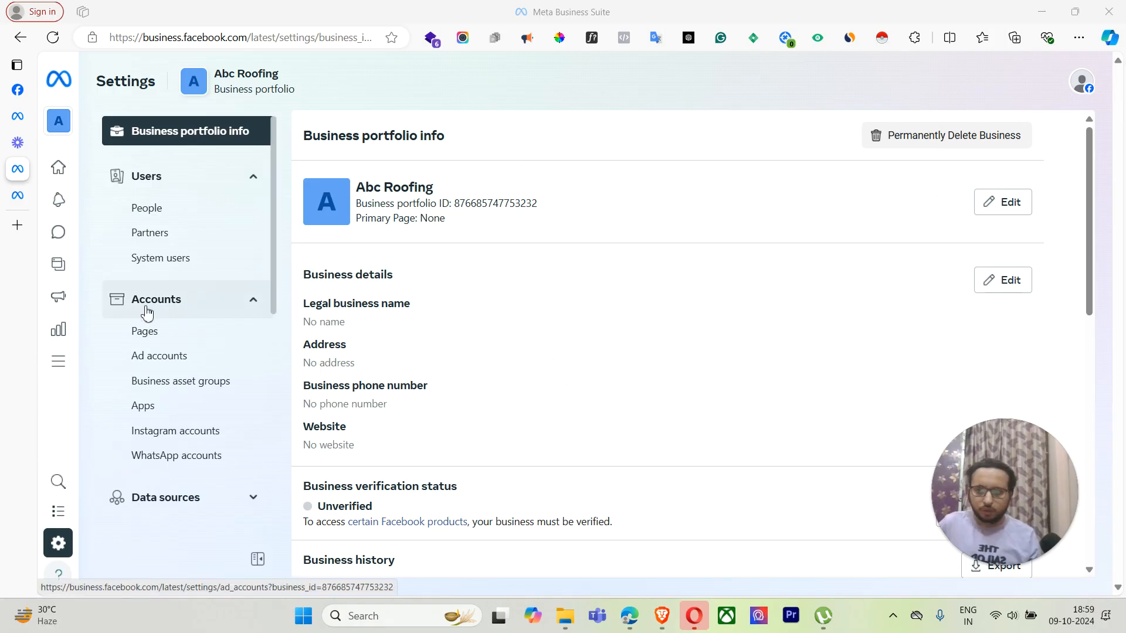
scroll(146, 314, "down", 8)
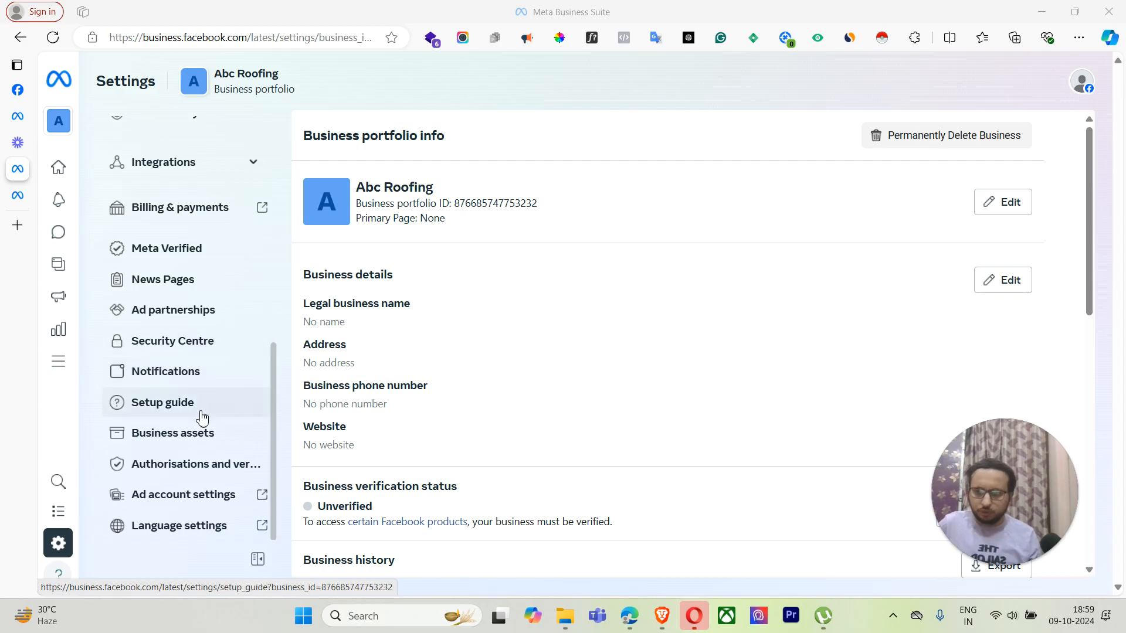
scroll(199, 334, "up", 8)
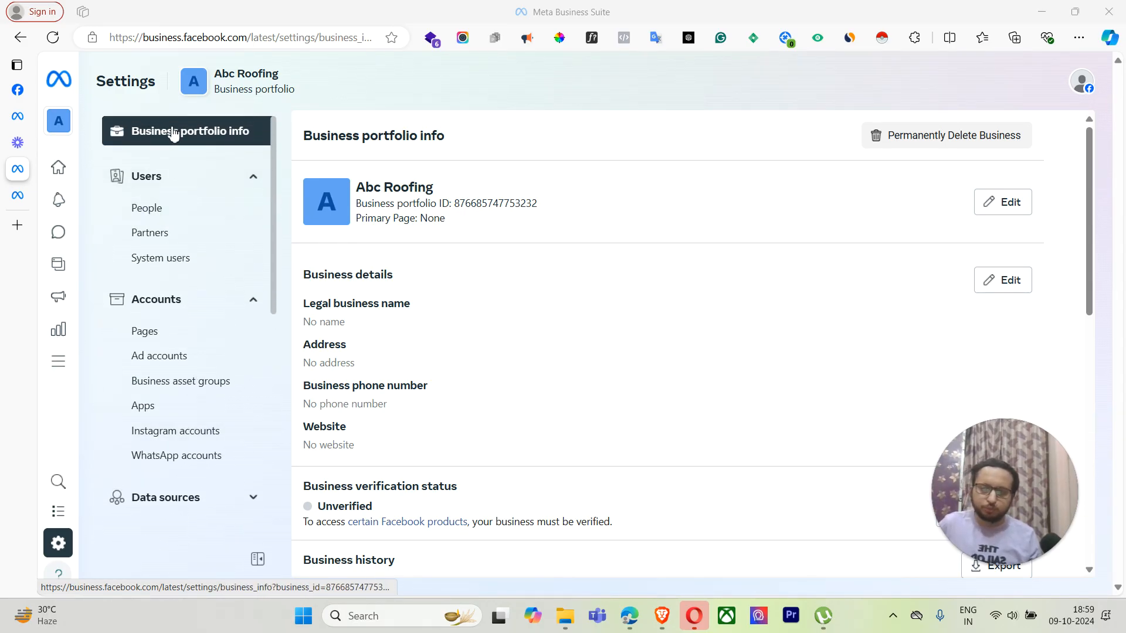
left_click(146, 208)
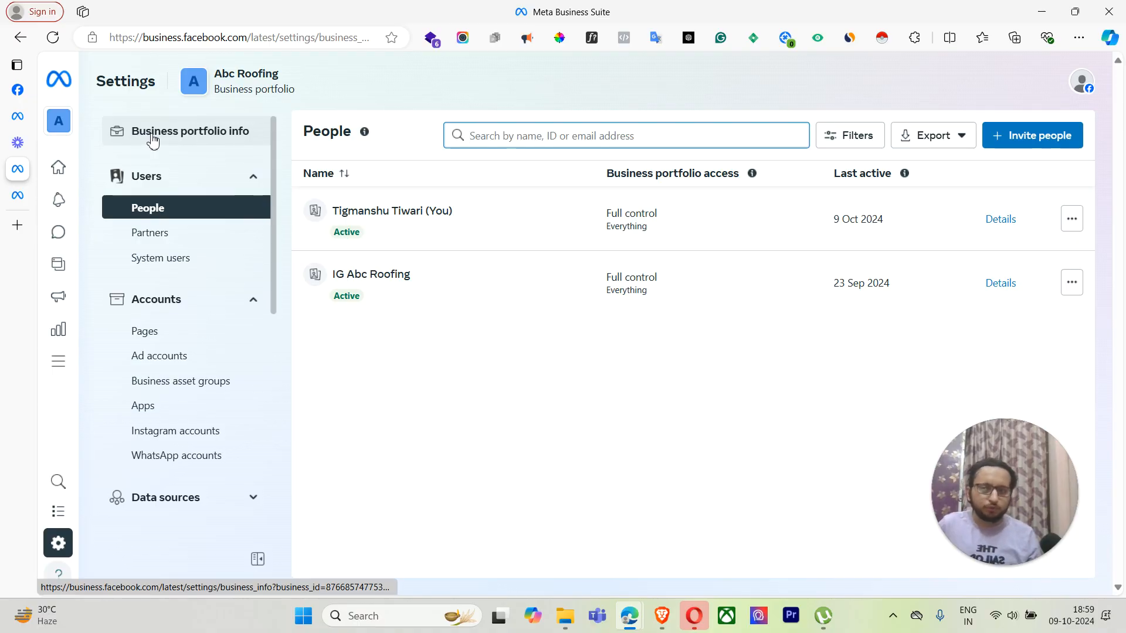
left_click(154, 140)
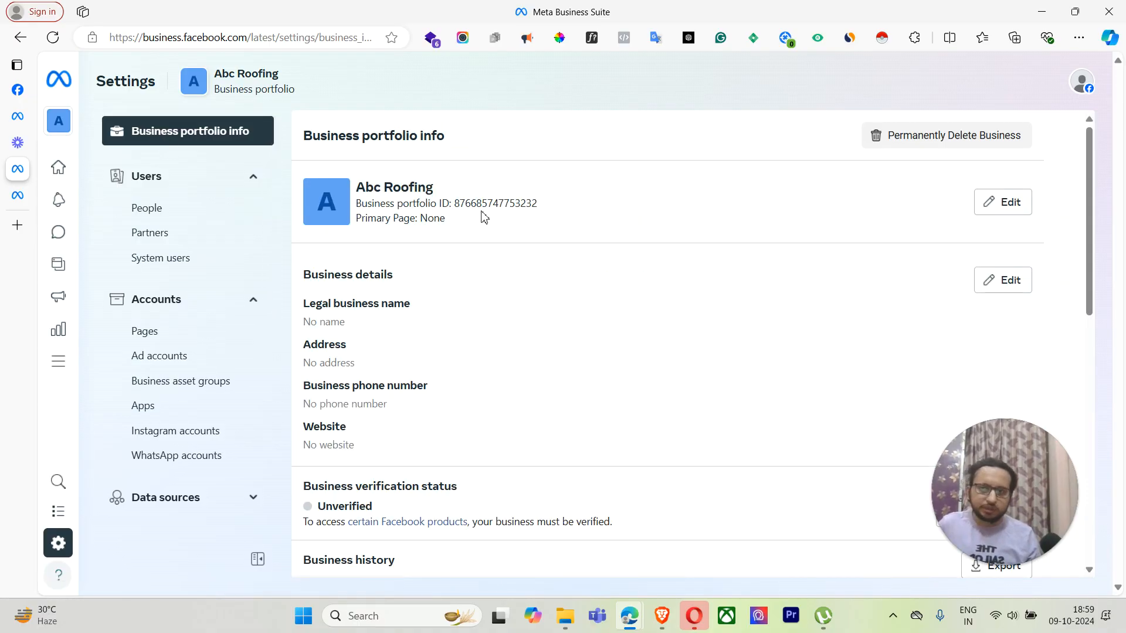
Step: Copy the Abc Roofing business portfolio ID and go to the Partners page
left_click_drag(455, 204, 588, 211)
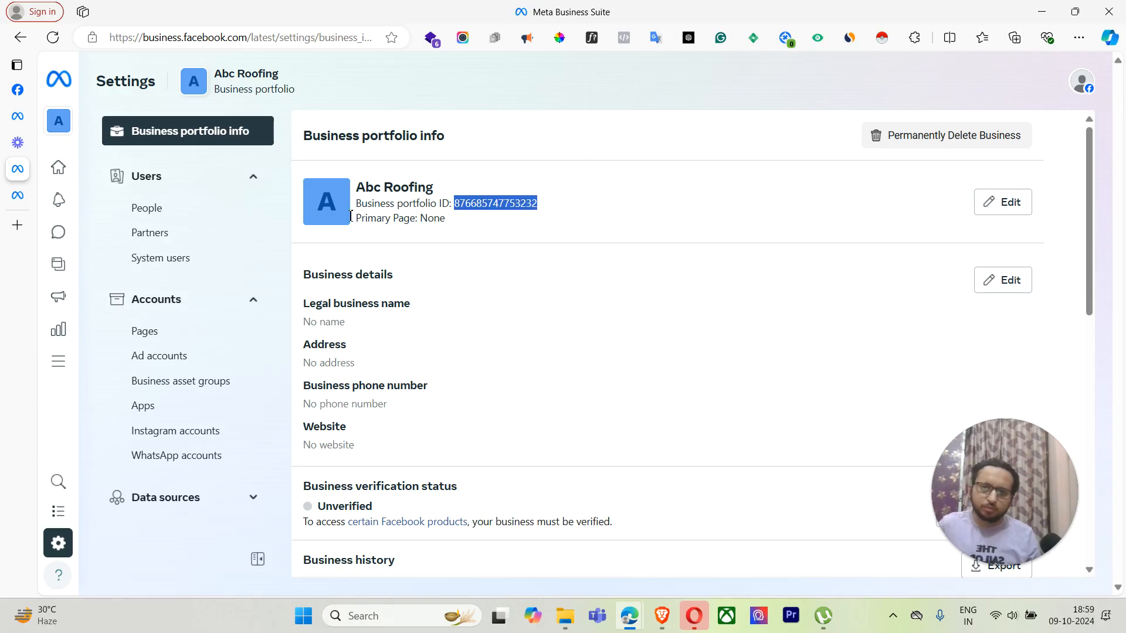
scroll(174, 425, "down", 8)
scroll(176, 445, "up", 8)
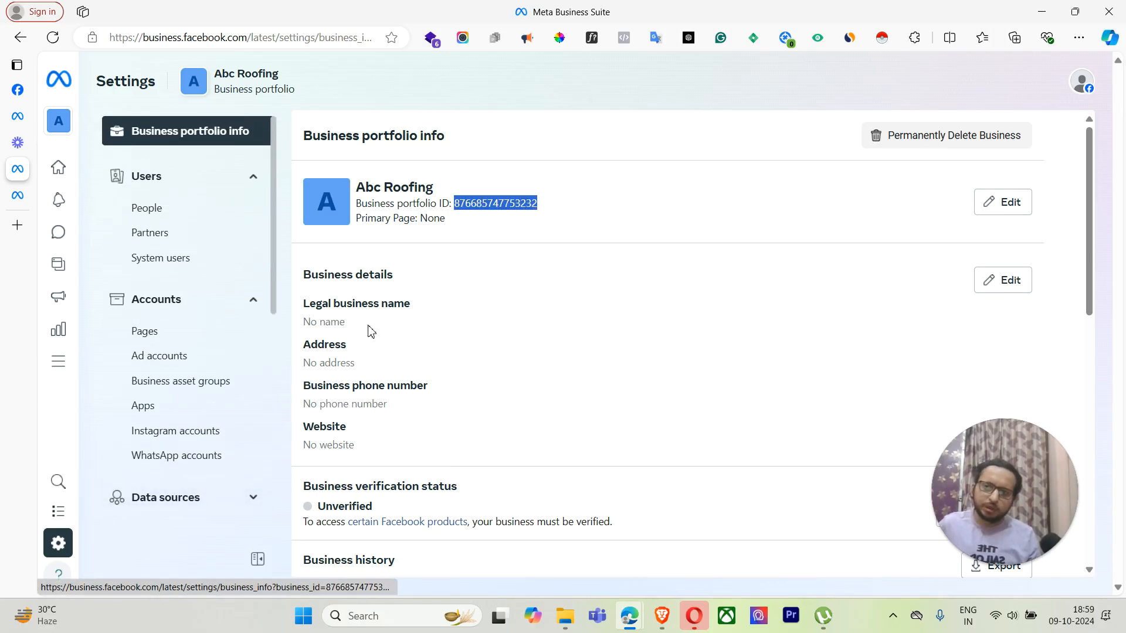
scroll(176, 447, "down", 8)
scroll(182, 434, "up", 5)
scroll(186, 149, "up", 1)
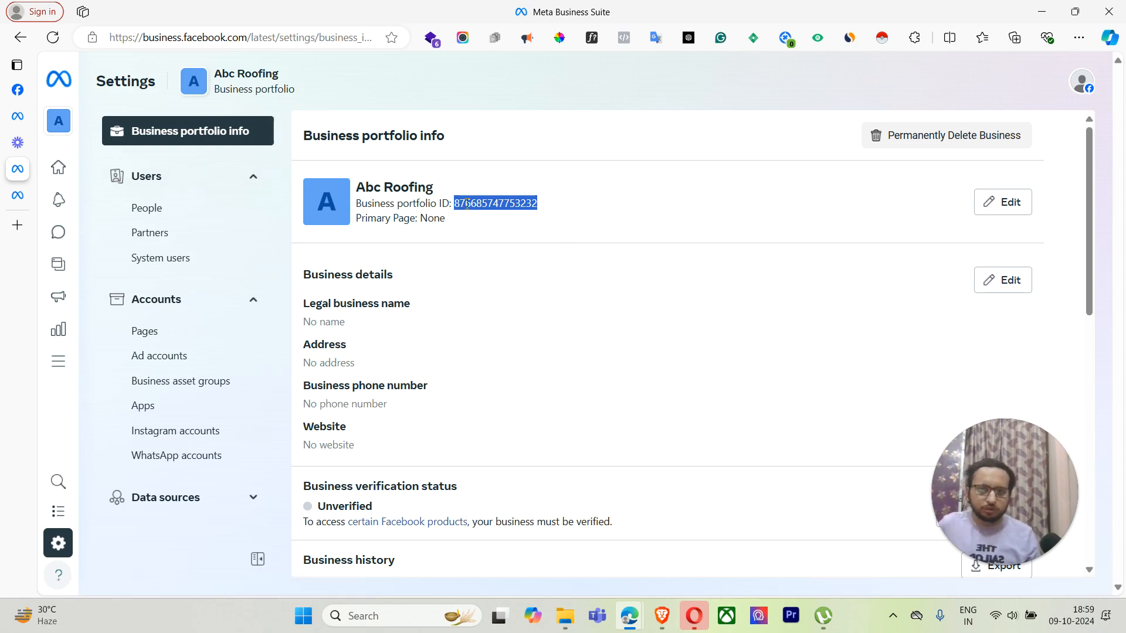
left_click(479, 226)
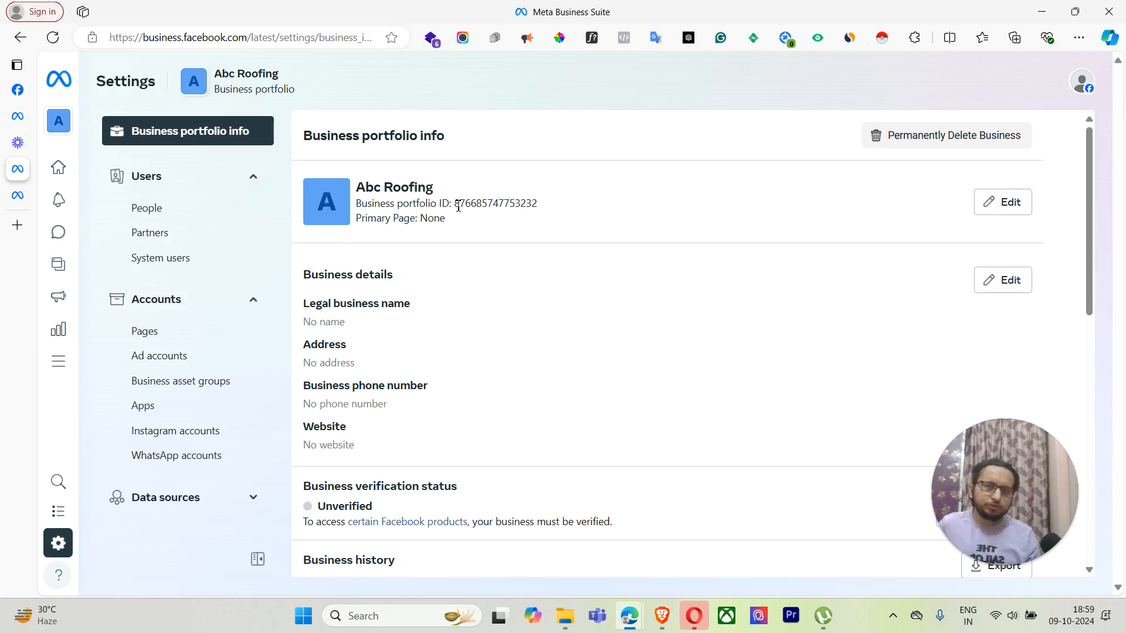
left_click_drag(456, 205, 558, 212)
key("ctrl+c")
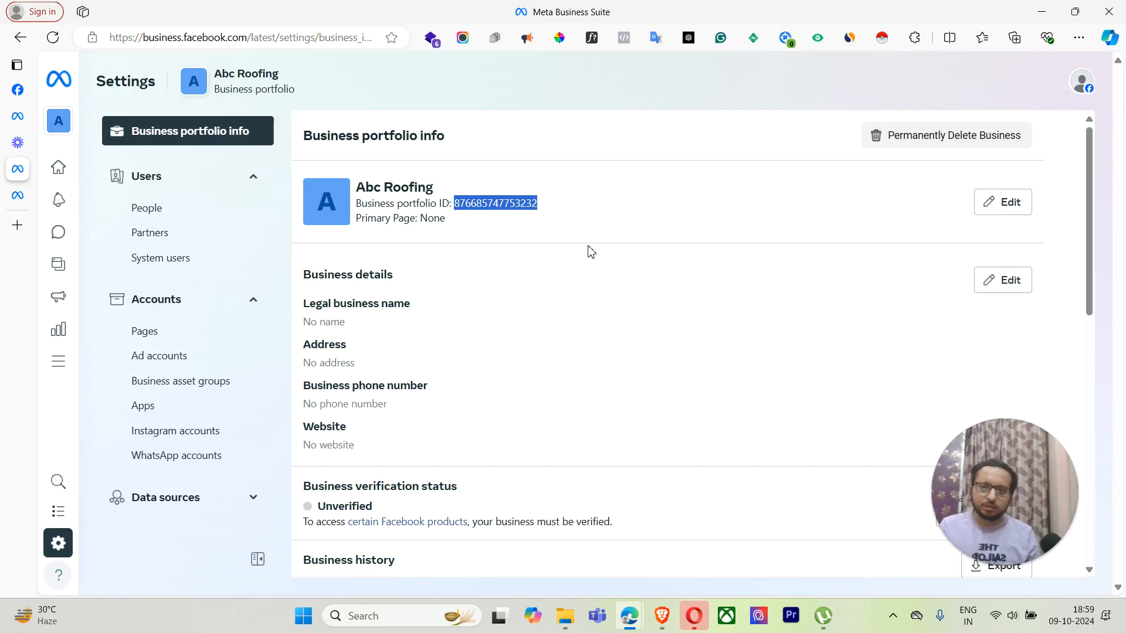
left_click(204, 235)
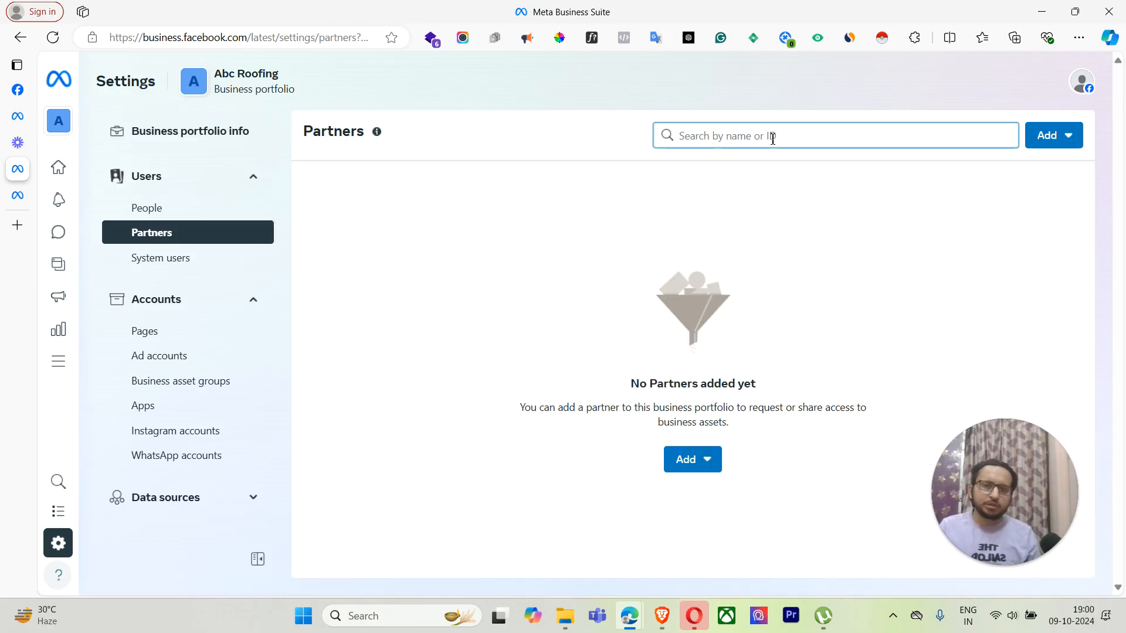
Step: Search partners with the pasted portfolio ID, clear the search, and show the add-partner options
key("ctrl+v")
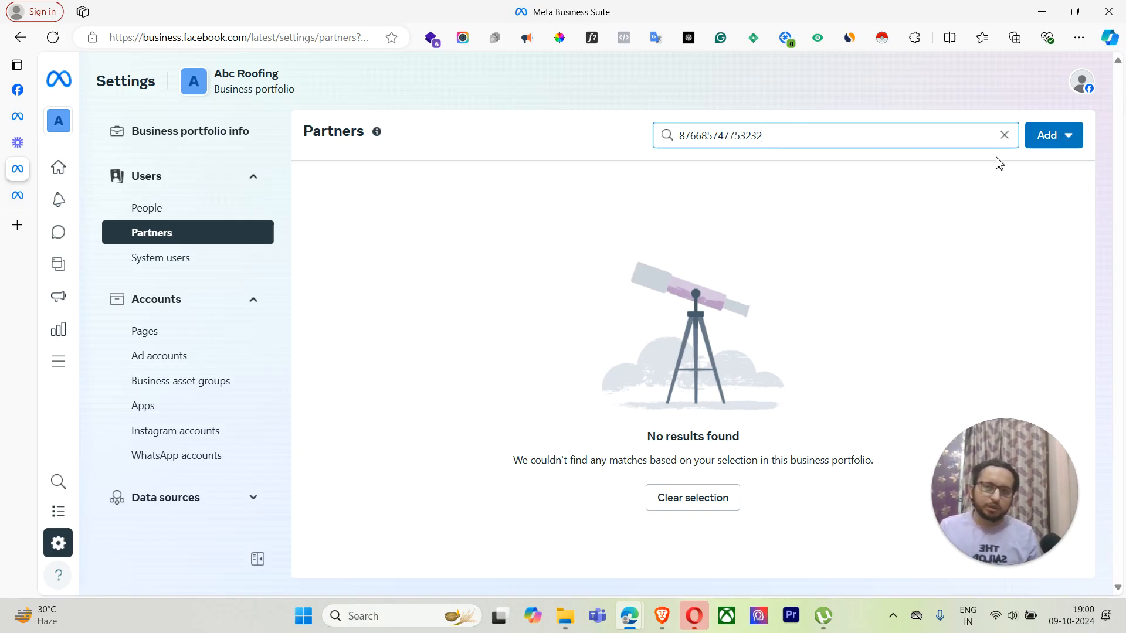
left_click(1041, 137)
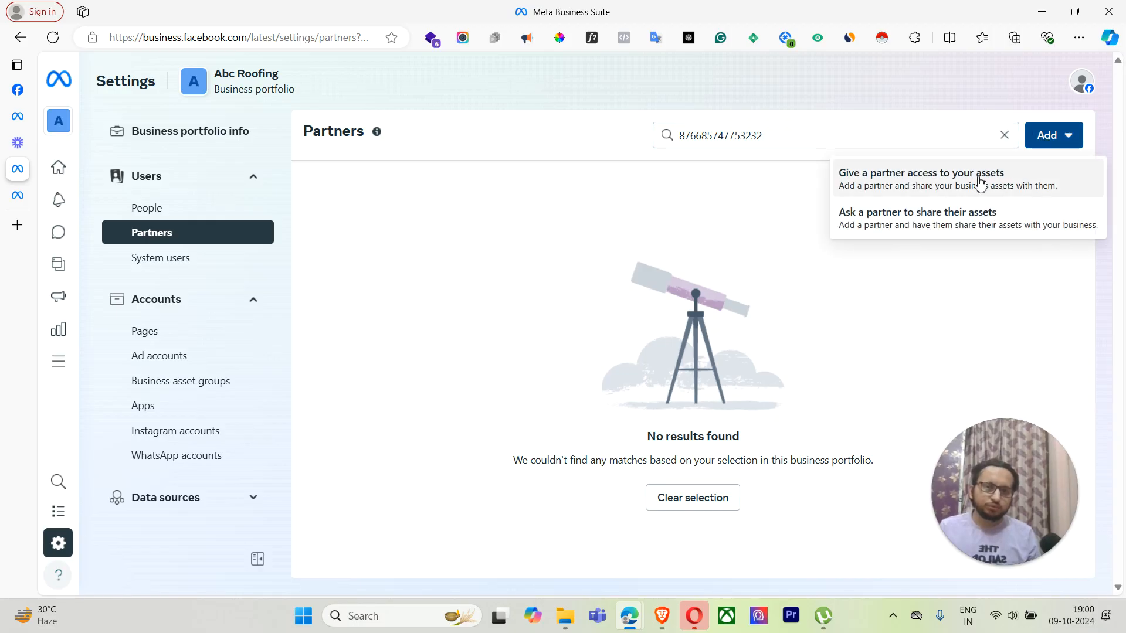
left_click(798, 151)
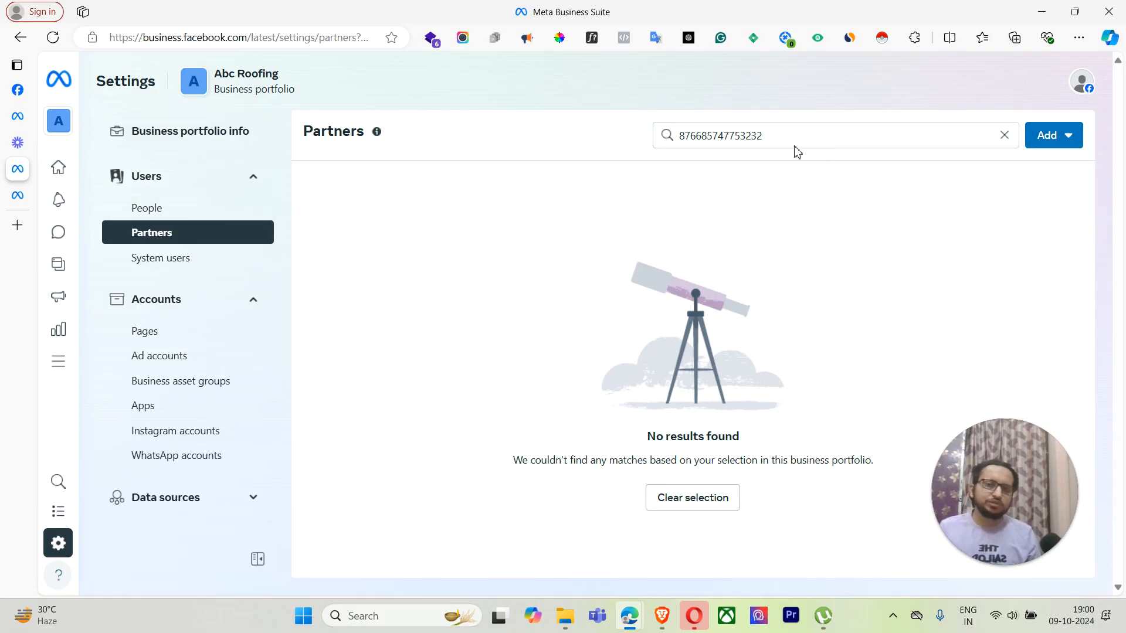
left_click_drag(797, 151, 658, 134)
left_click(1004, 136)
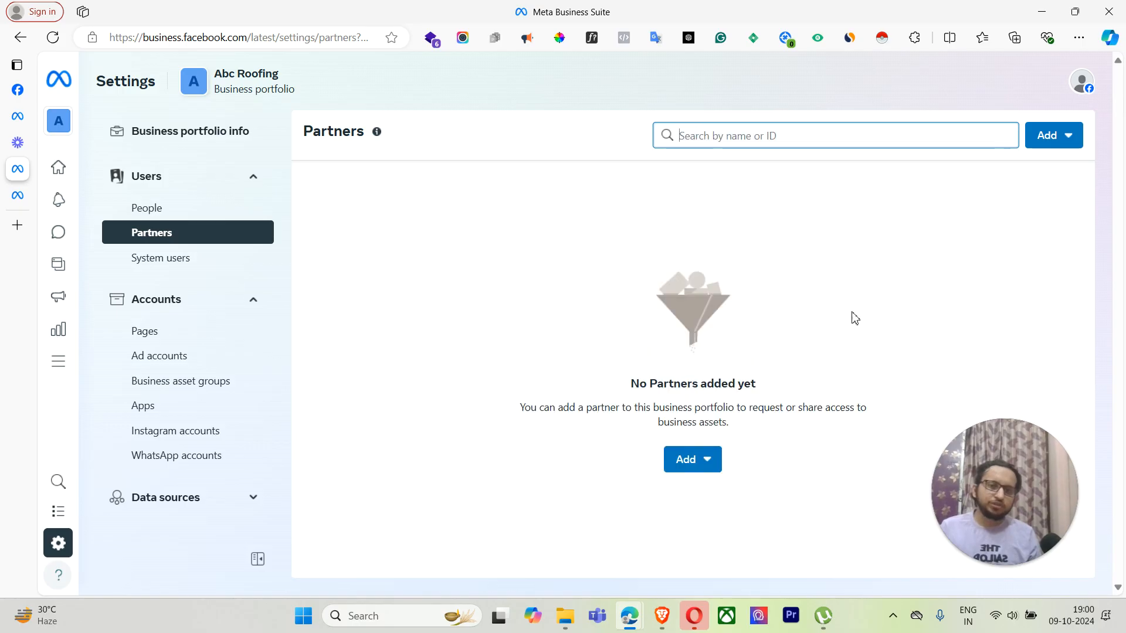
left_click(683, 460)
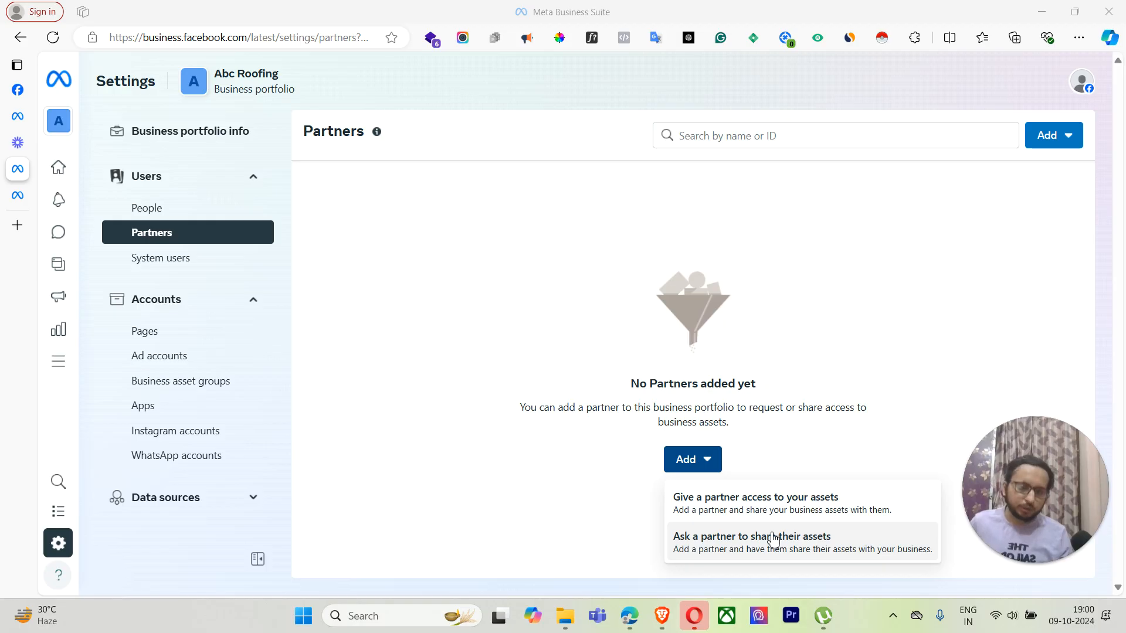
left_click(772, 539)
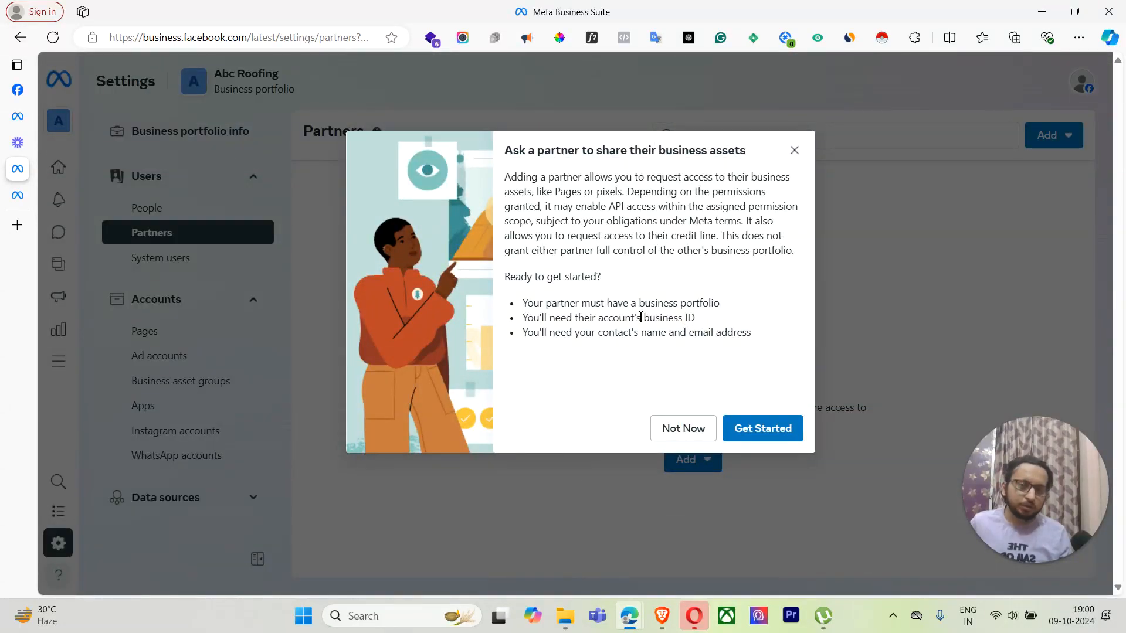
left_click(763, 429)
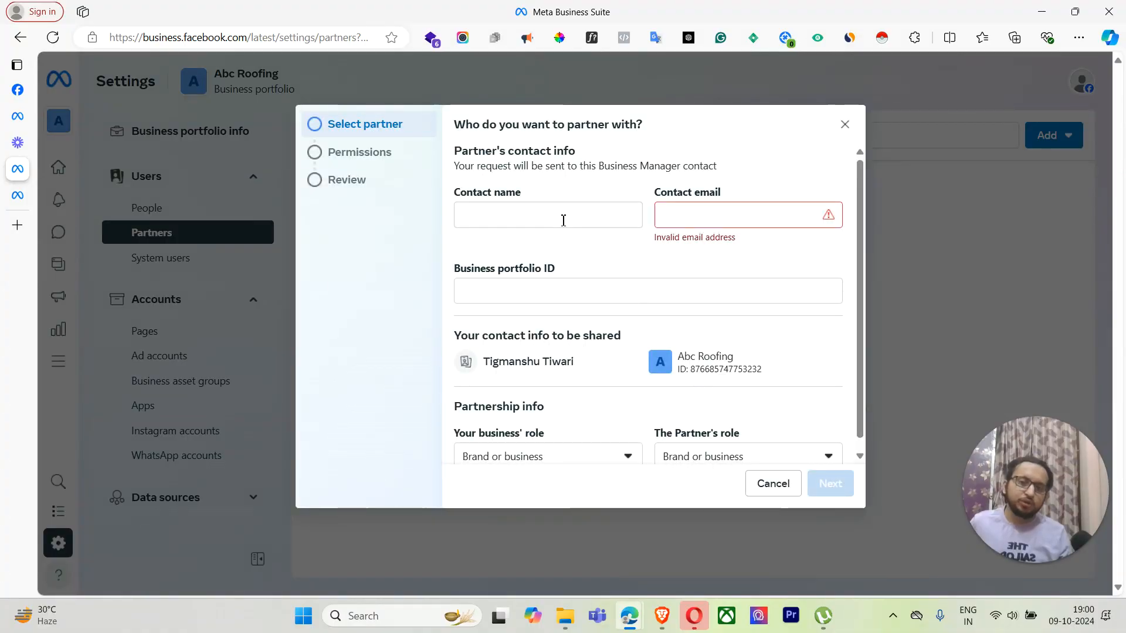
left_click(545, 218)
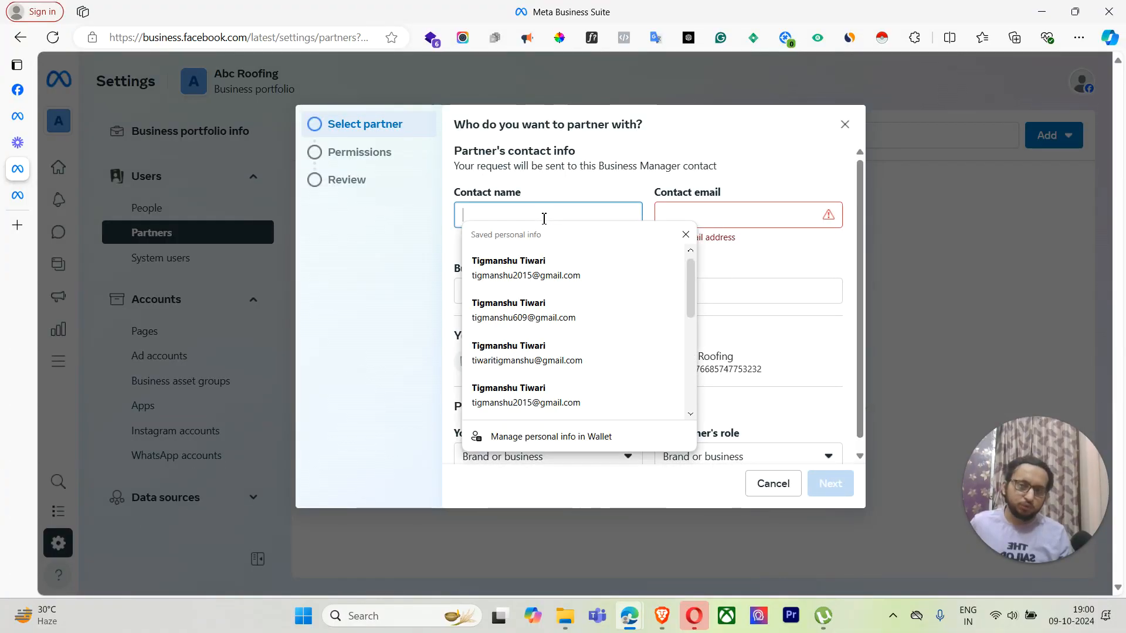
left_click(756, 216)
left_click(563, 291)
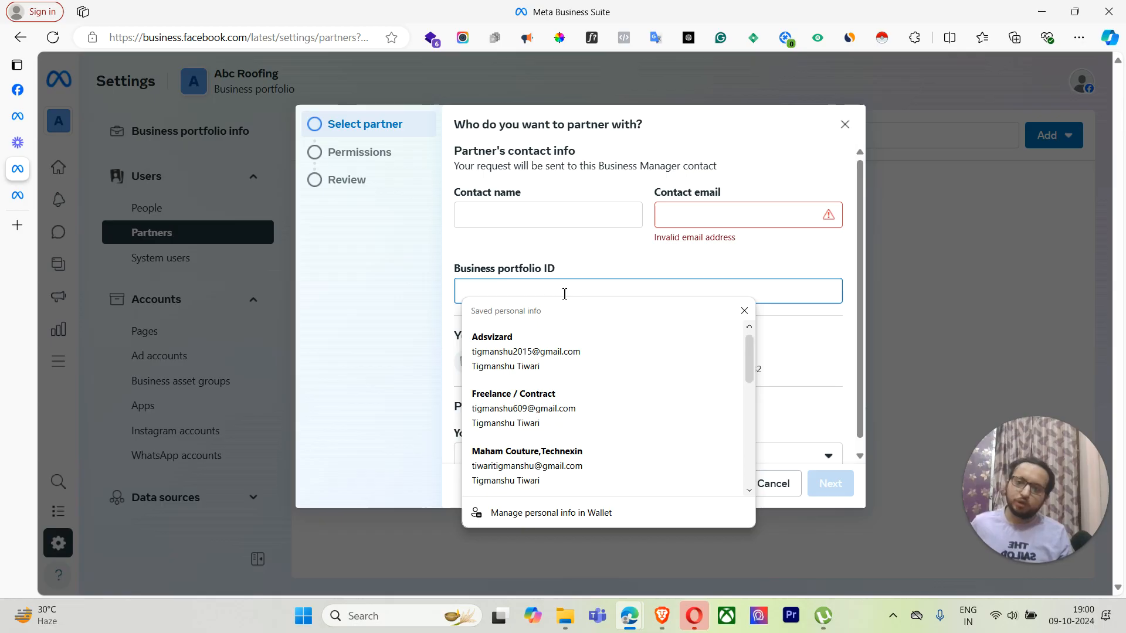
left_click_drag(473, 151, 623, 158)
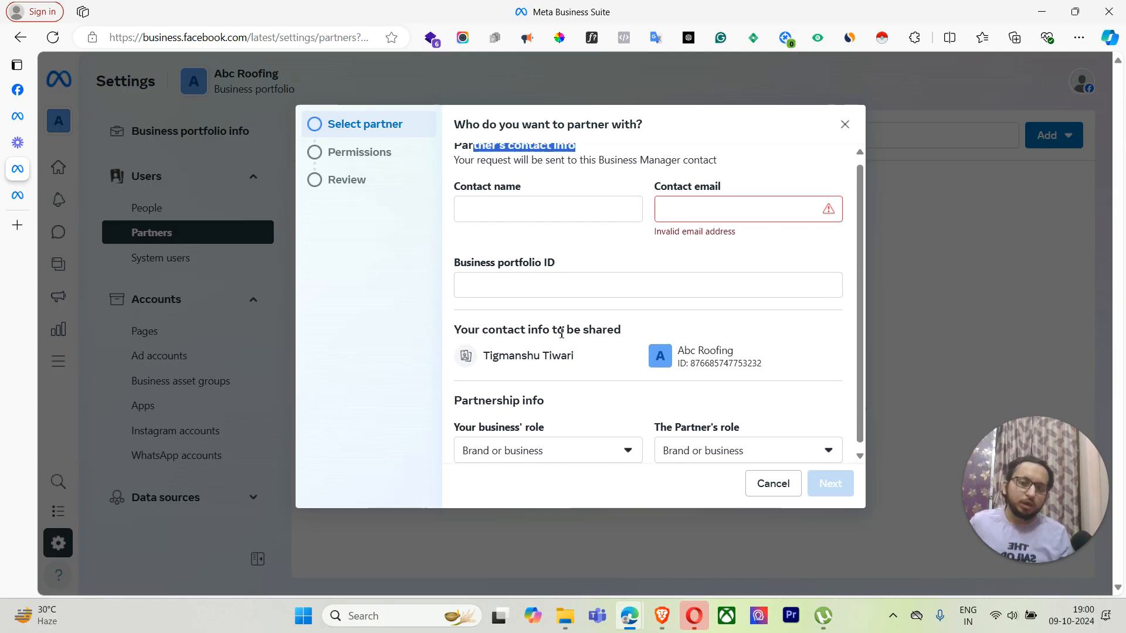
left_click(565, 447)
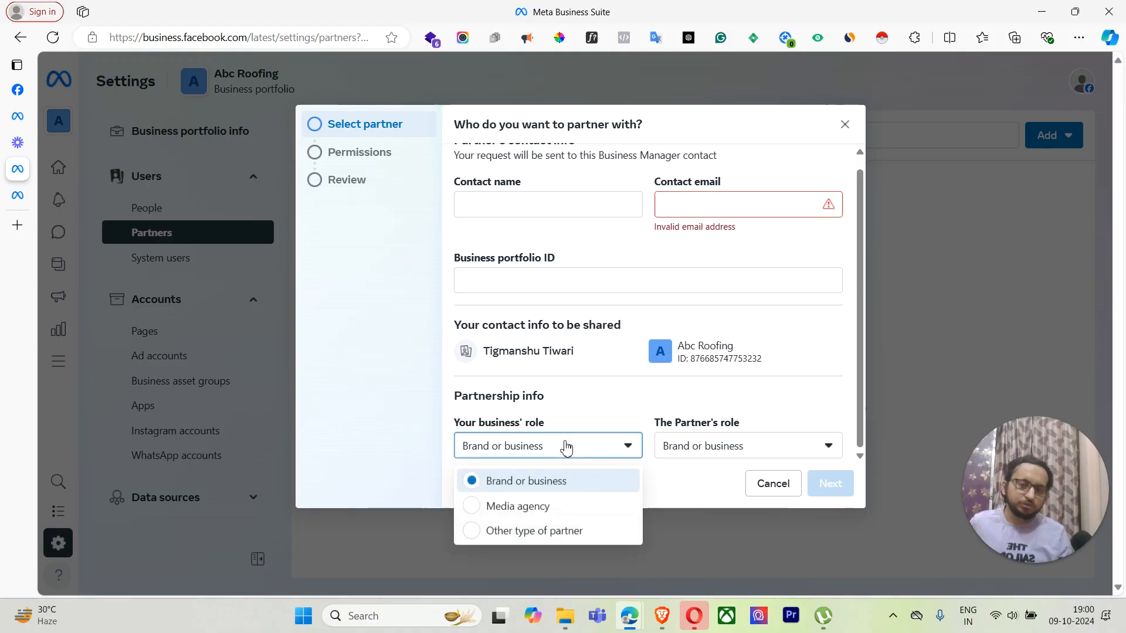
left_click(561, 505)
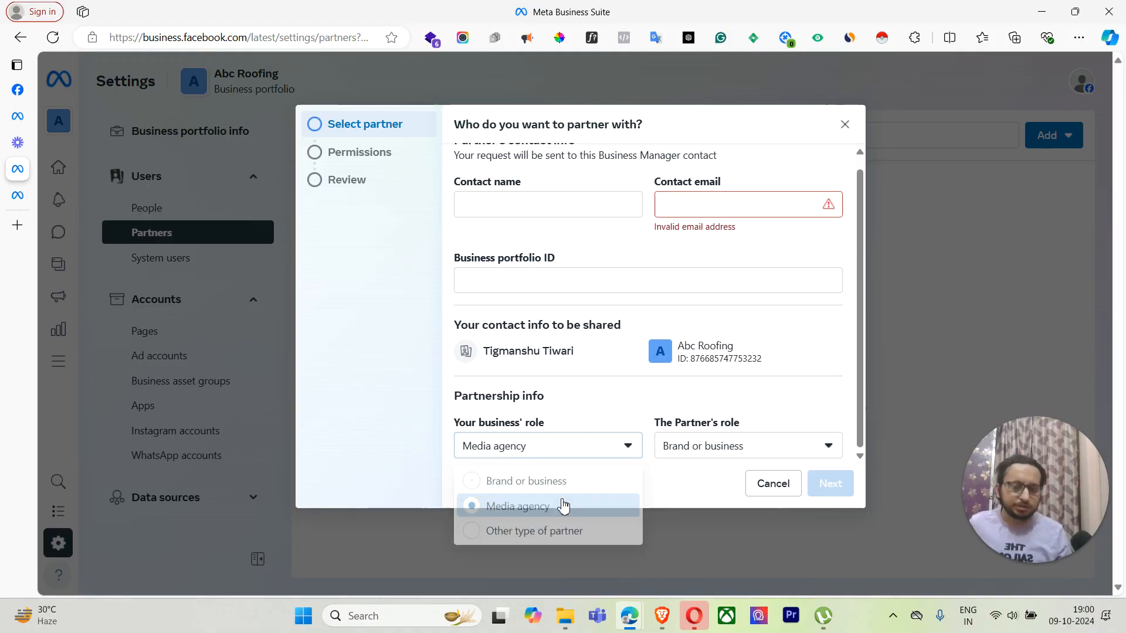
left_click(748, 452)
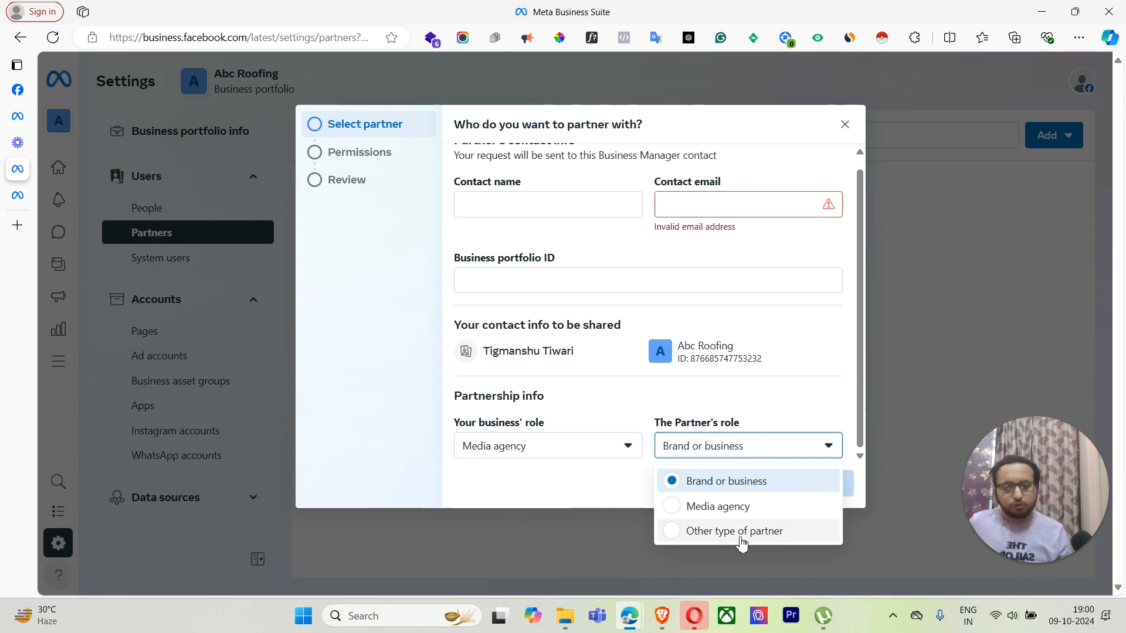
left_click(769, 446)
left_click(773, 489)
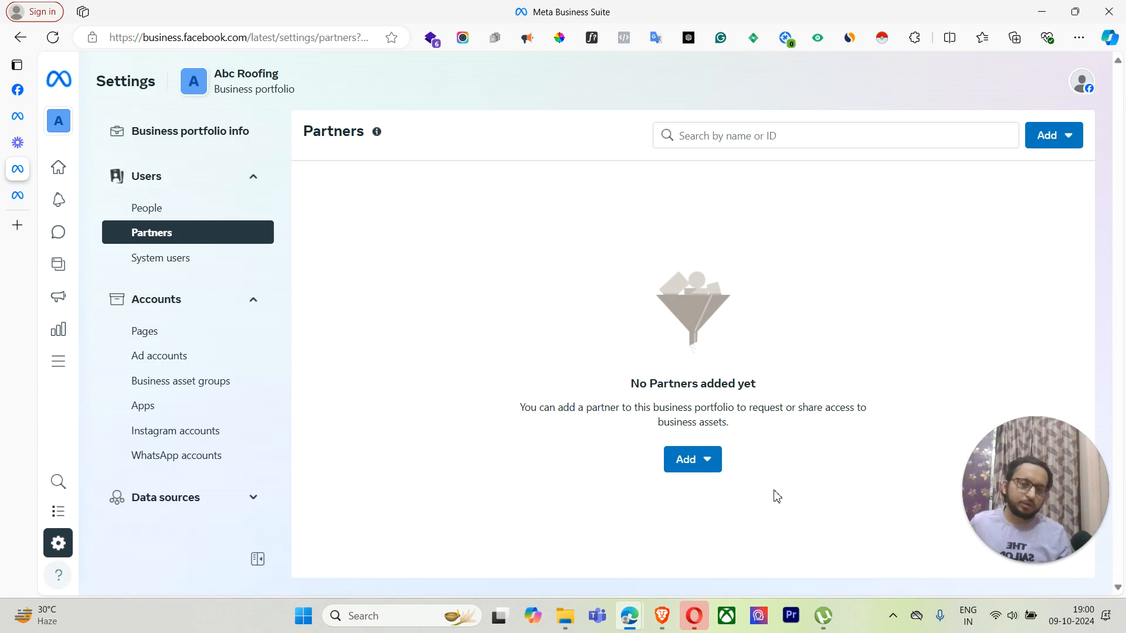
Step: Preview the Give a partner access dialog, then view the ABC Roofing Page details under Pages
left_click(687, 458)
left_click(768, 510)
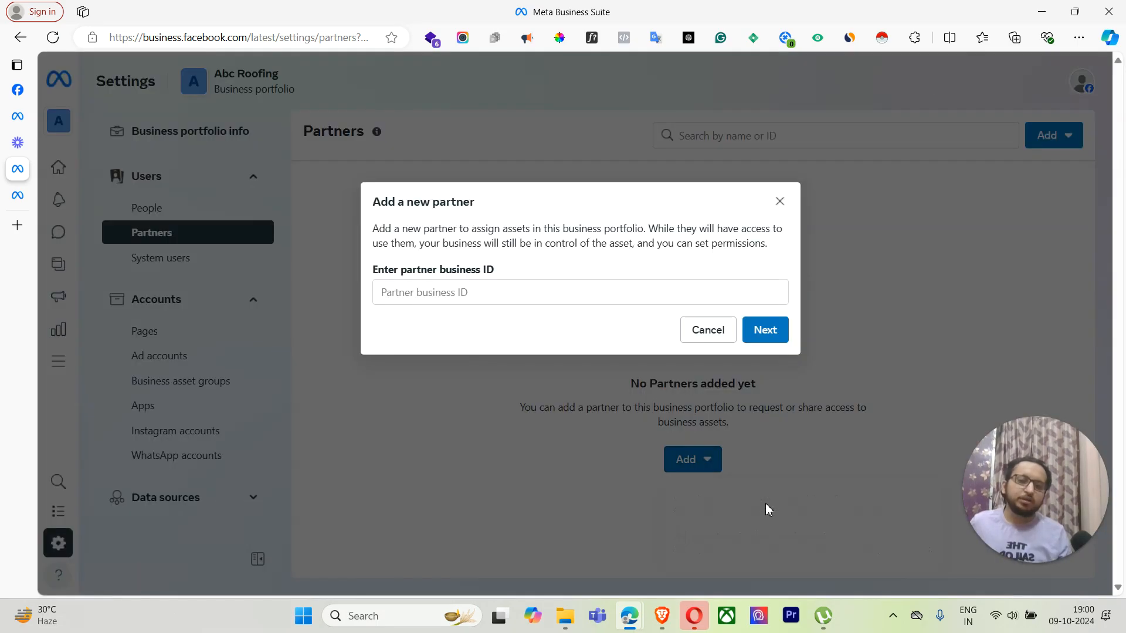
left_click(517, 288)
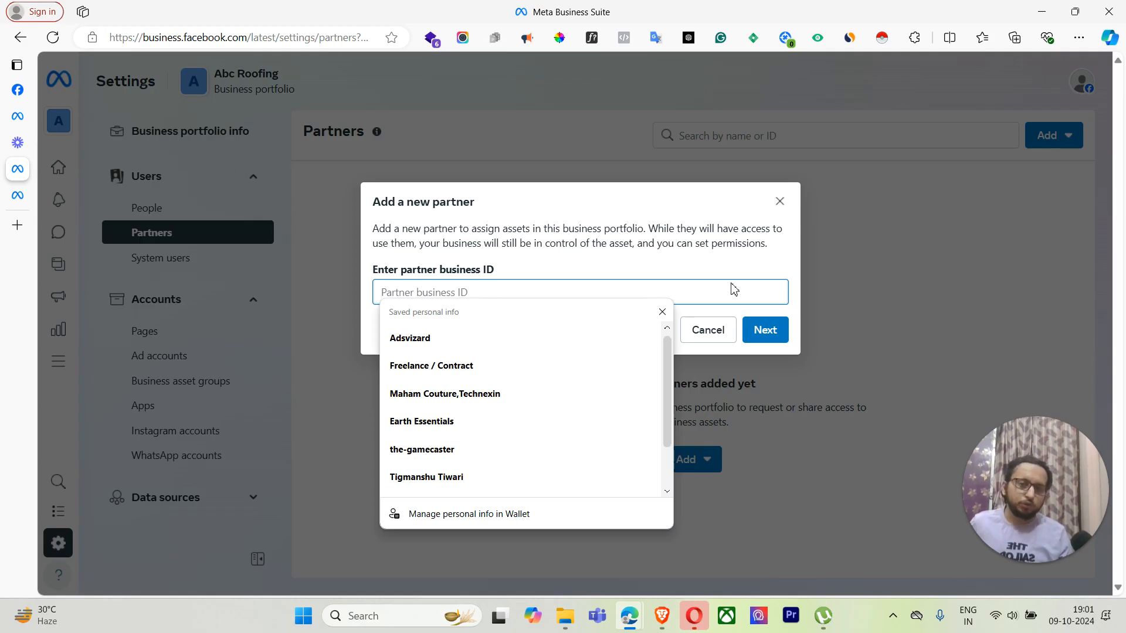
left_click(779, 203)
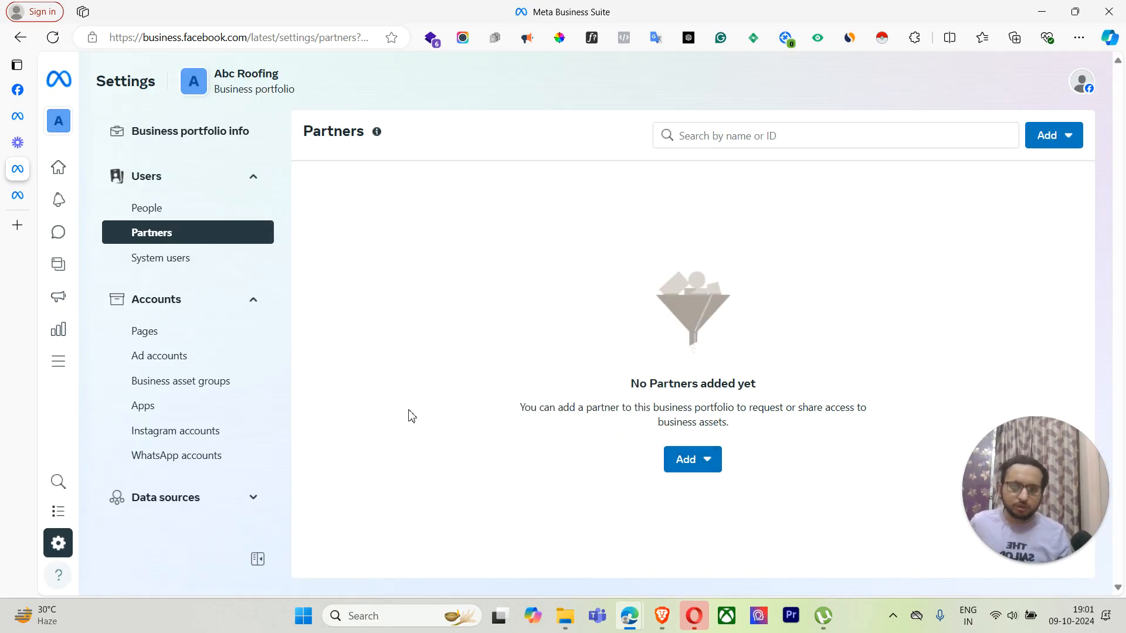
left_click(196, 336)
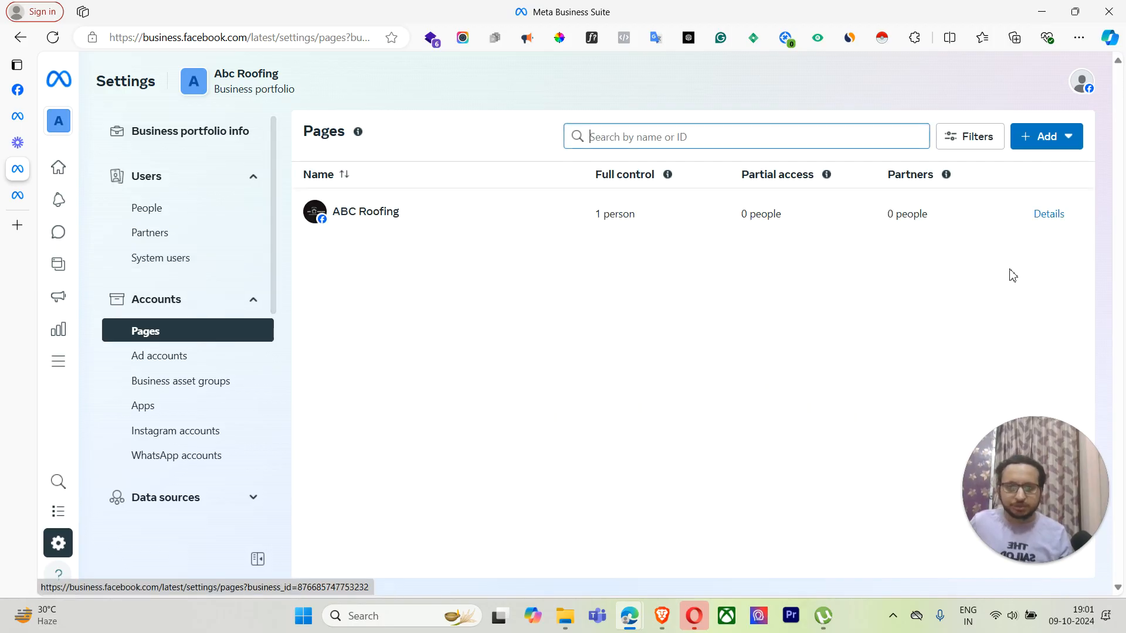
left_click(1048, 212)
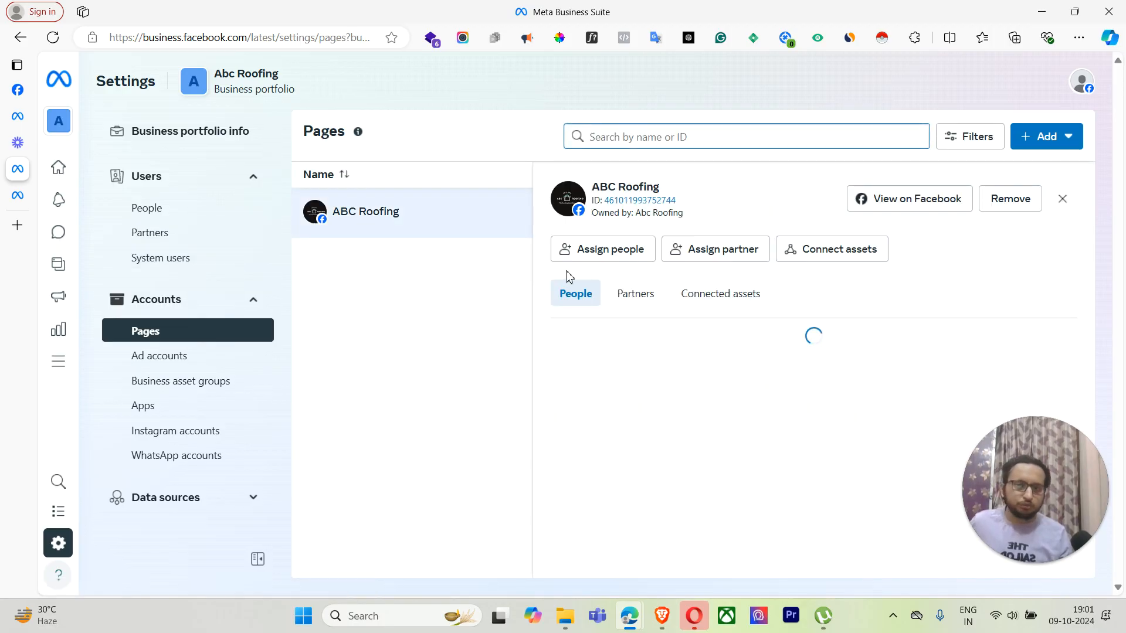
Step: Close the ABC Roofing details and cancel a Request shared access dialog
left_click(1063, 197)
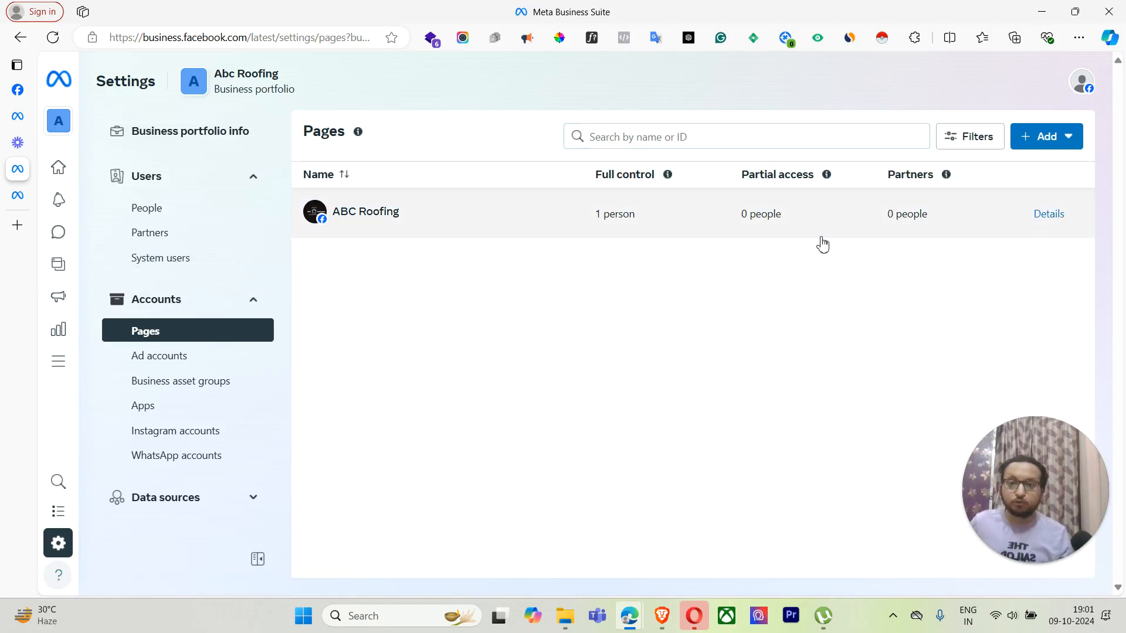
left_click(1044, 141)
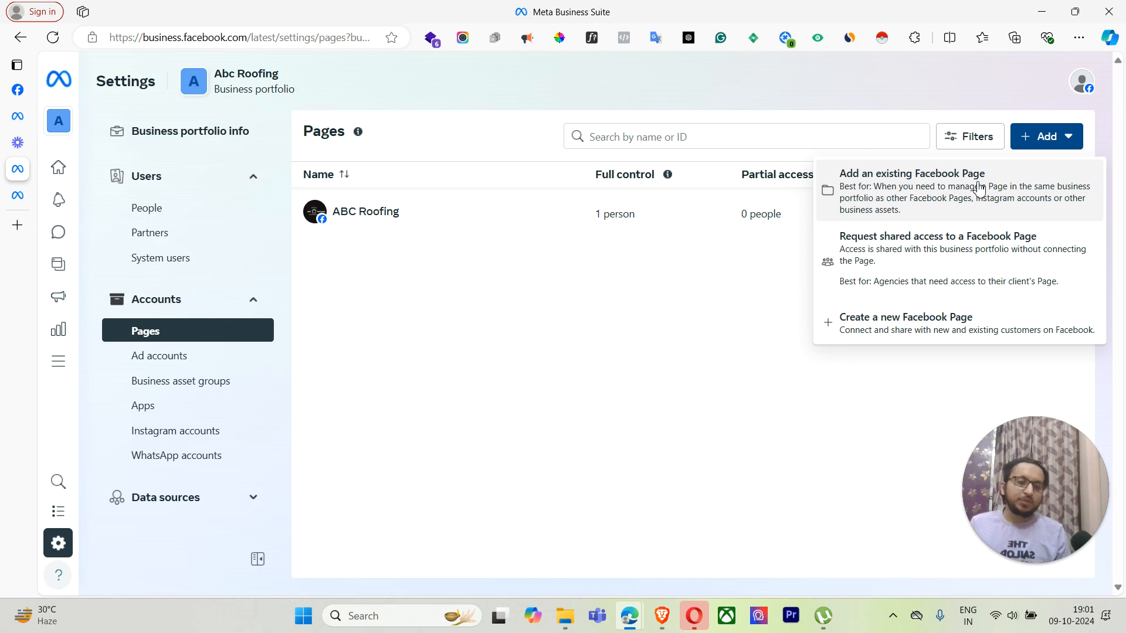
left_click(954, 280)
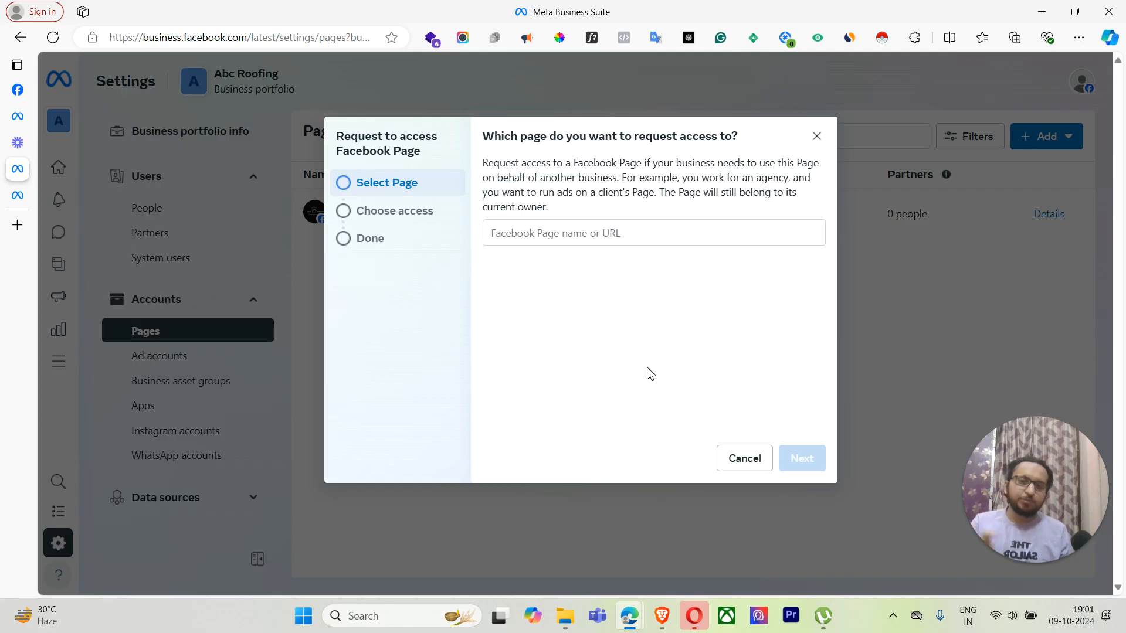
left_click(817, 136)
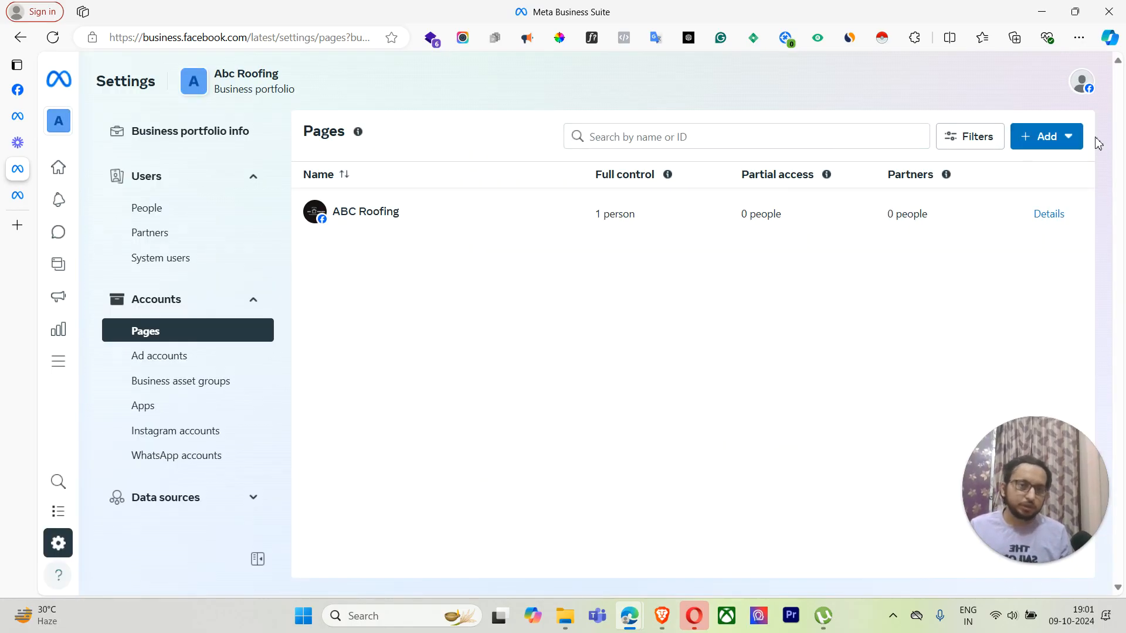
Step: Open the Create a new Facebook Page form and close it without creating a Page
left_click(1069, 138)
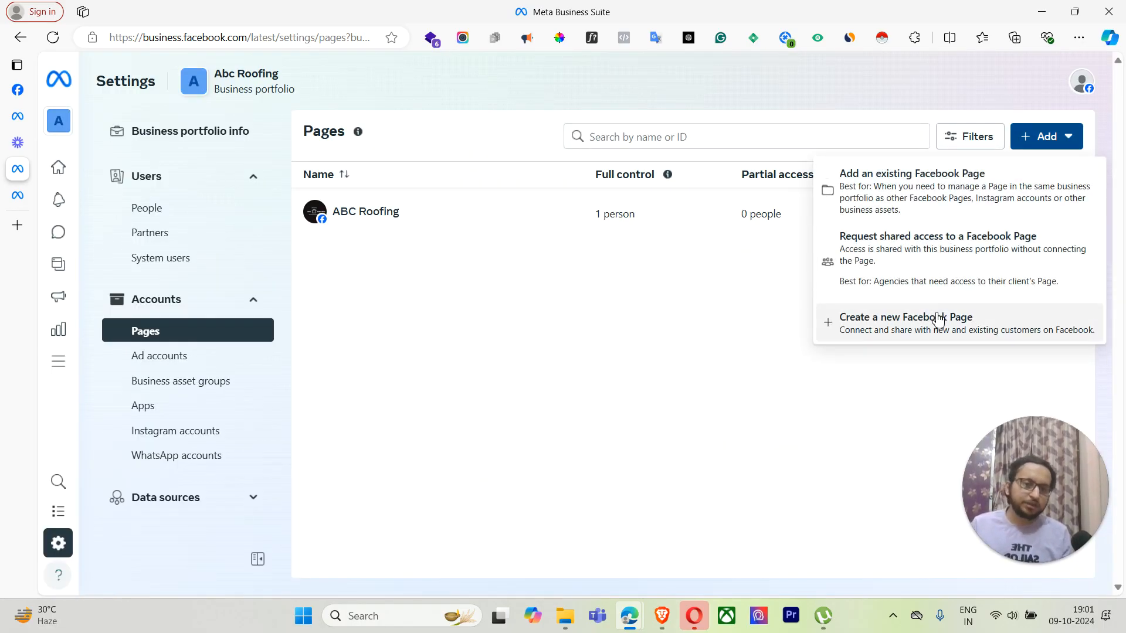
left_click(938, 318)
left_click(595, 225)
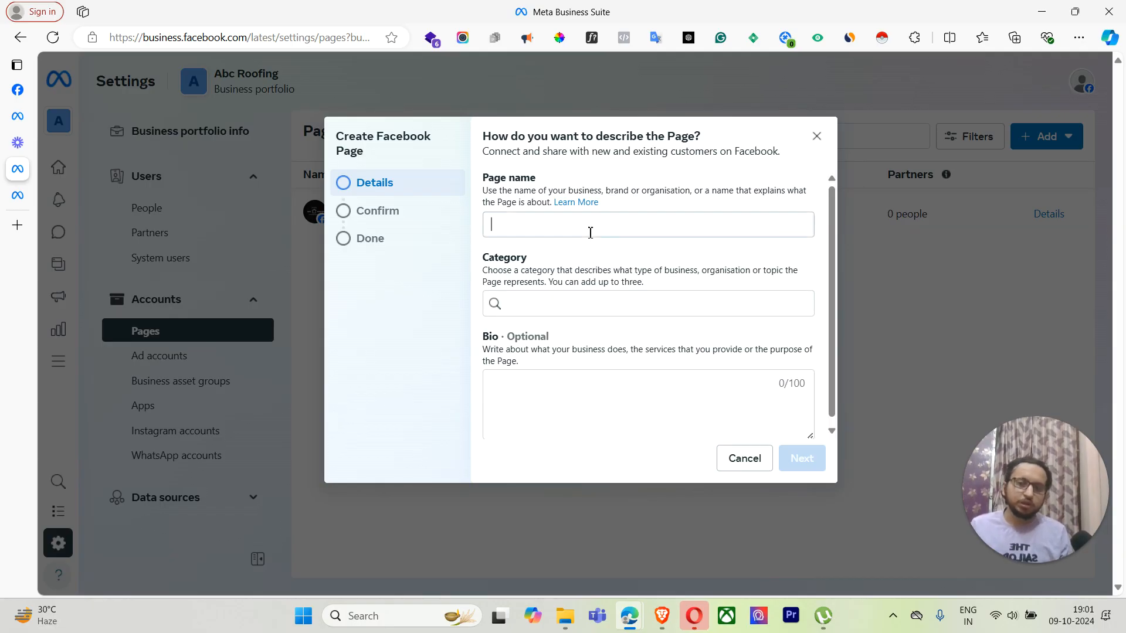
left_click(816, 136)
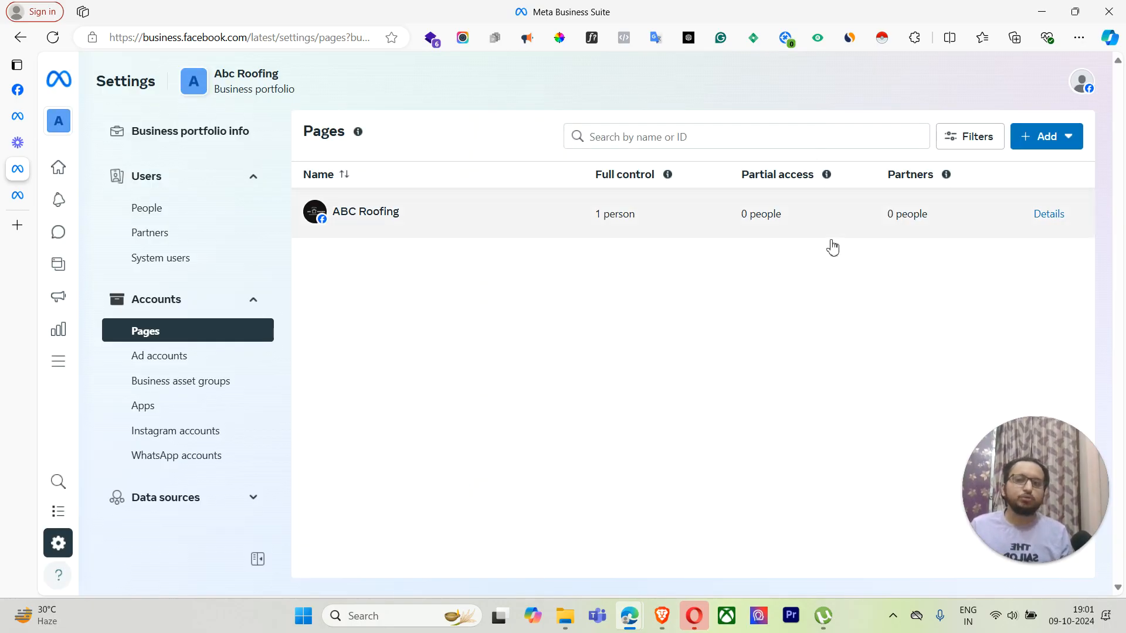
Step: Tour the Ad accounts, Business asset groups, Apps and Instagram accounts settings pages
left_click(169, 363)
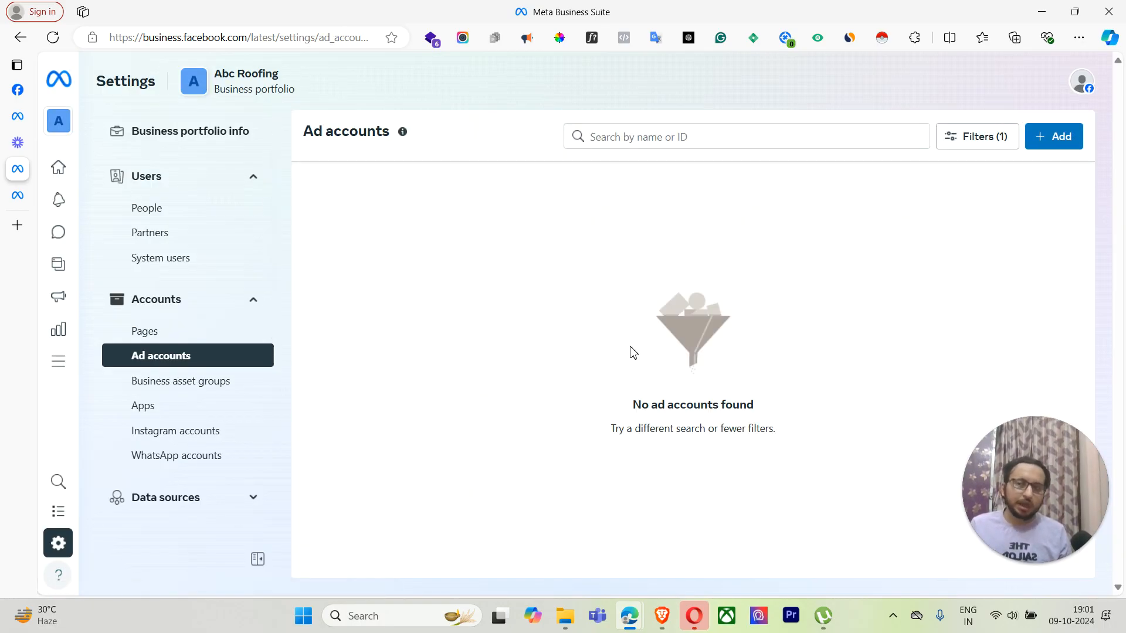
left_click(171, 389)
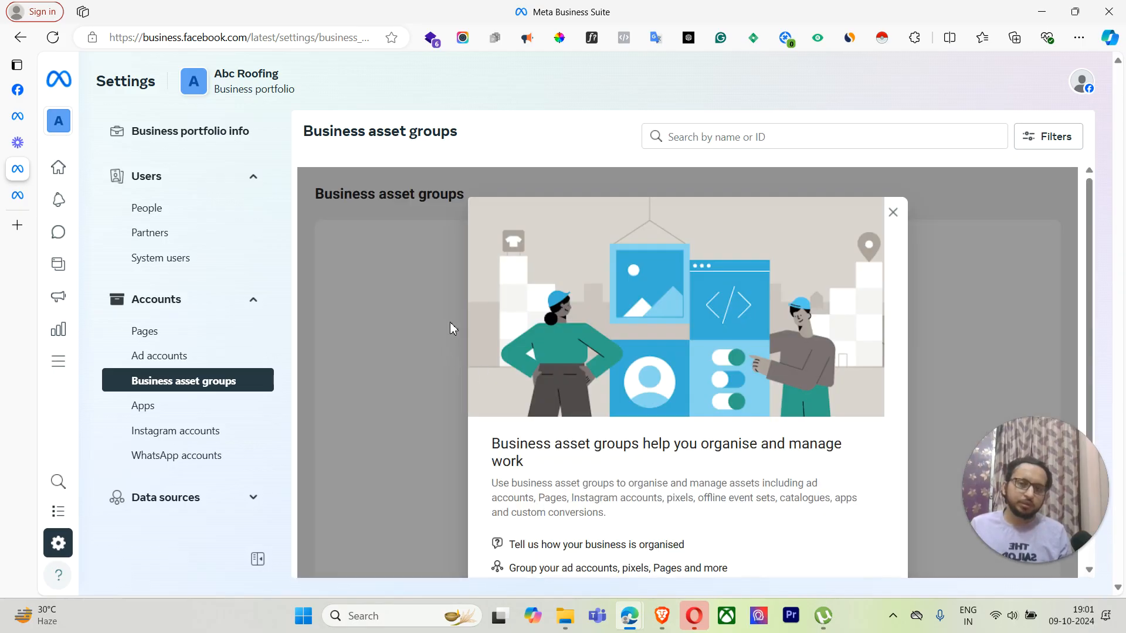
left_click(902, 215)
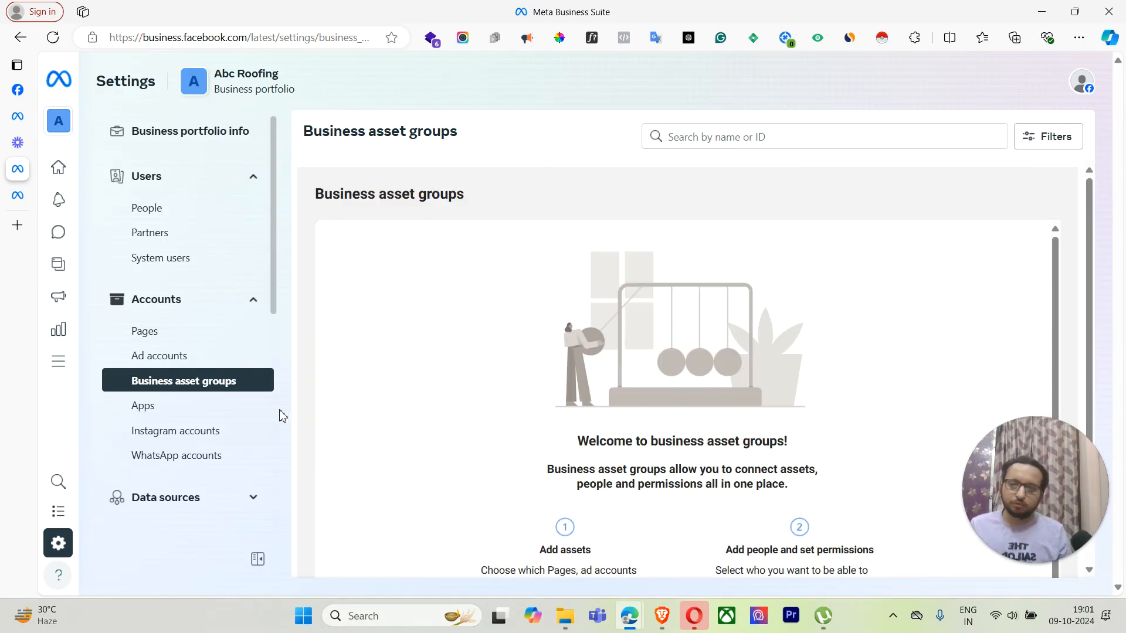
left_click(188, 407)
left_click(199, 433)
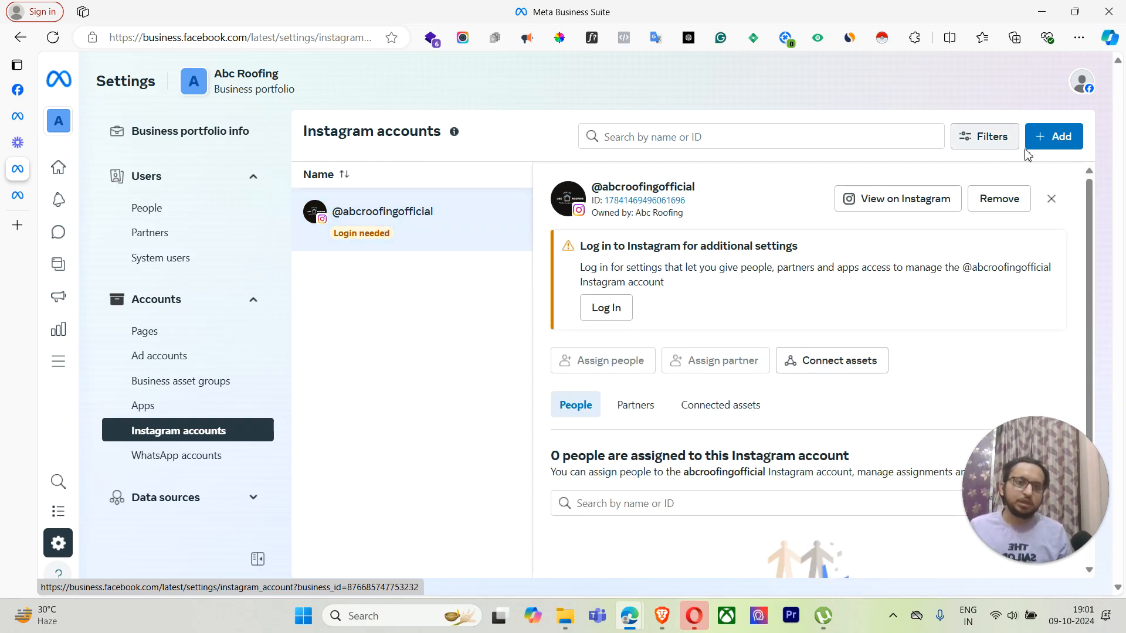
Step: Start claiming an Instagram account, cancel at the login window, then open WhatsApp accounts
left_click(1054, 147)
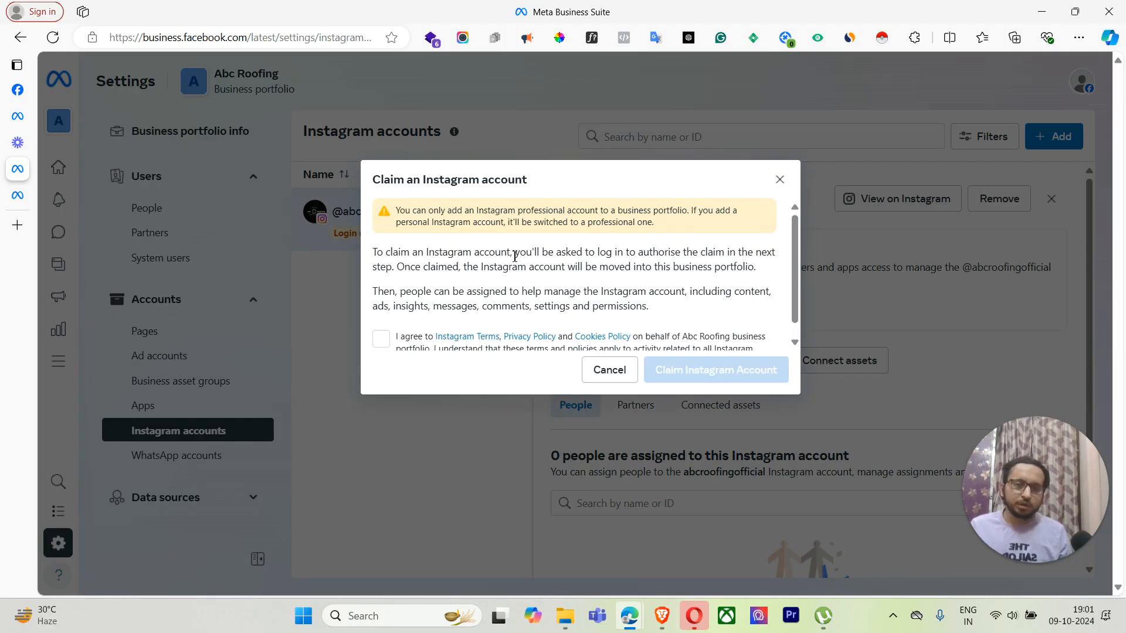
left_click(381, 340)
scroll(645, 296, "down", 2)
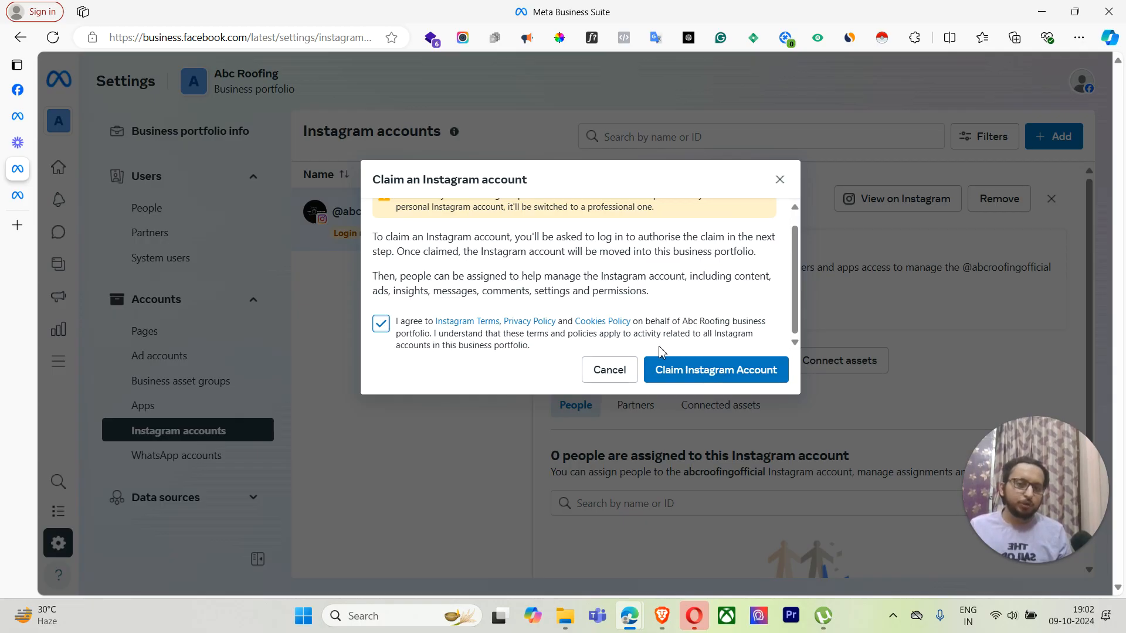
left_click(716, 370)
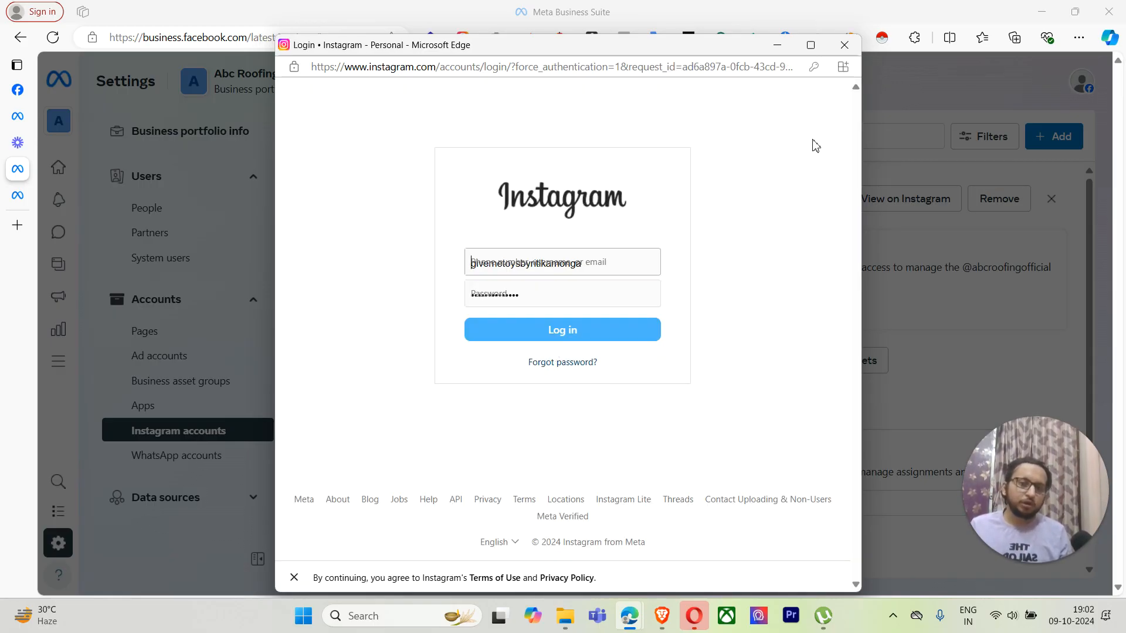
left_click(844, 45)
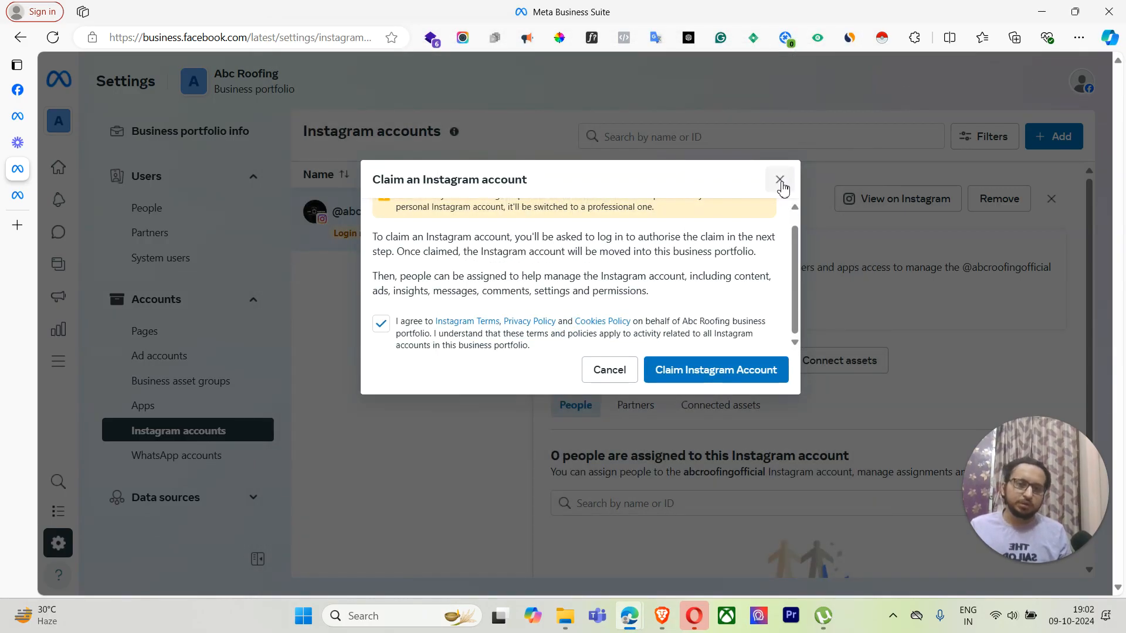
left_click(779, 179)
scroll(188, 364, "down", 3)
left_click(195, 309)
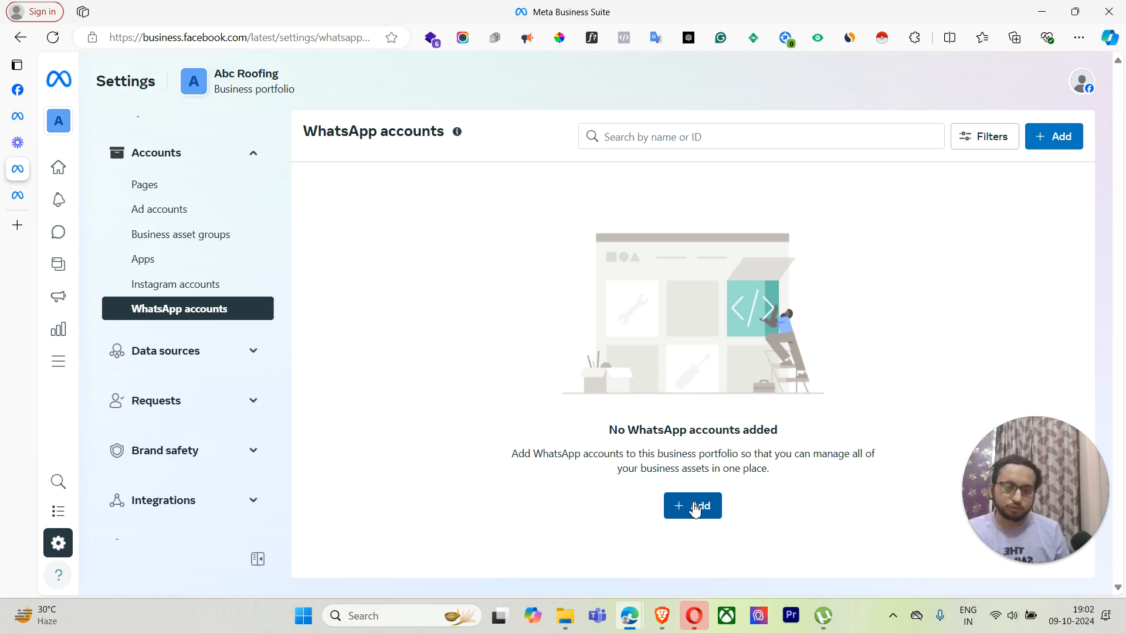
Step: Begin linking a WhatsApp Business account with country code FR +33, then close without linking
left_click(695, 508)
left_click(566, 260)
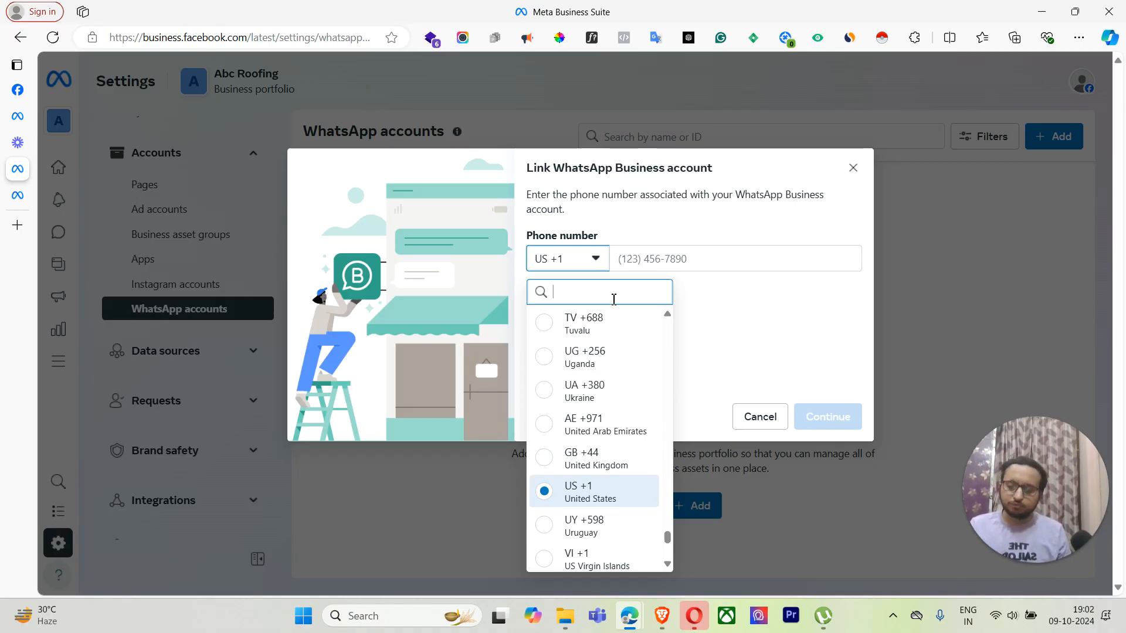
type("fra")
left_click(598, 334)
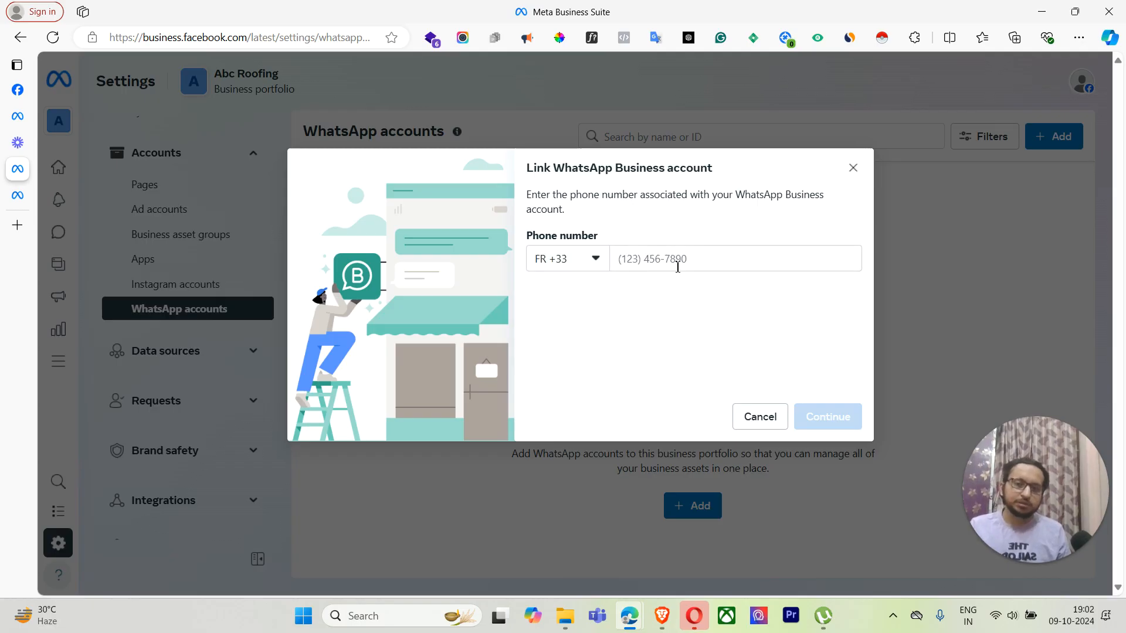
left_click(678, 262)
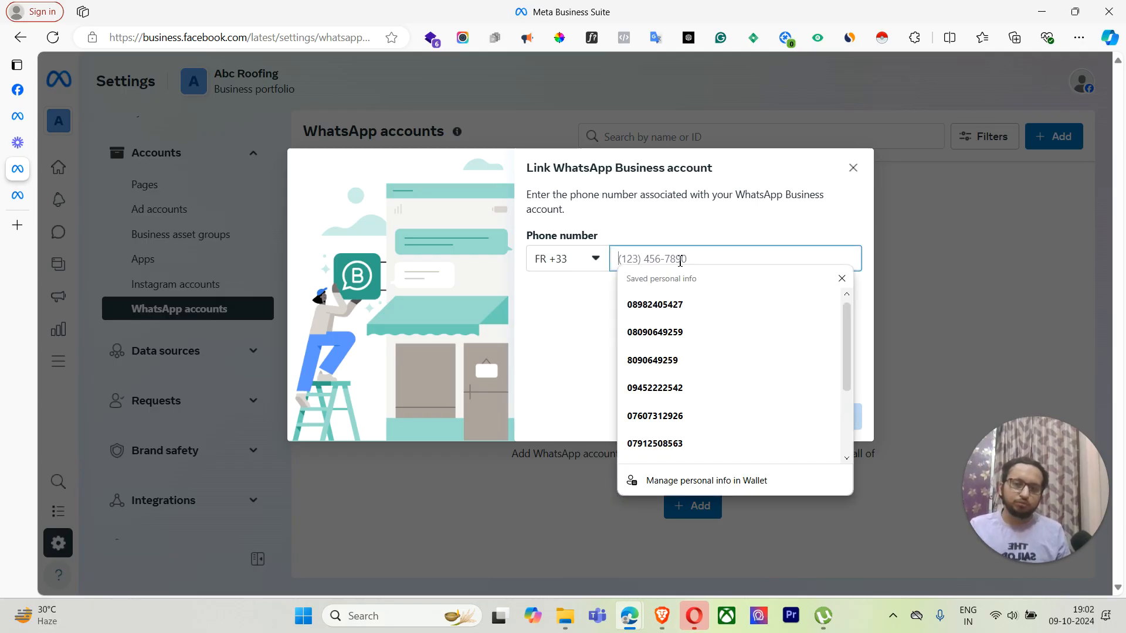
left_click(855, 170)
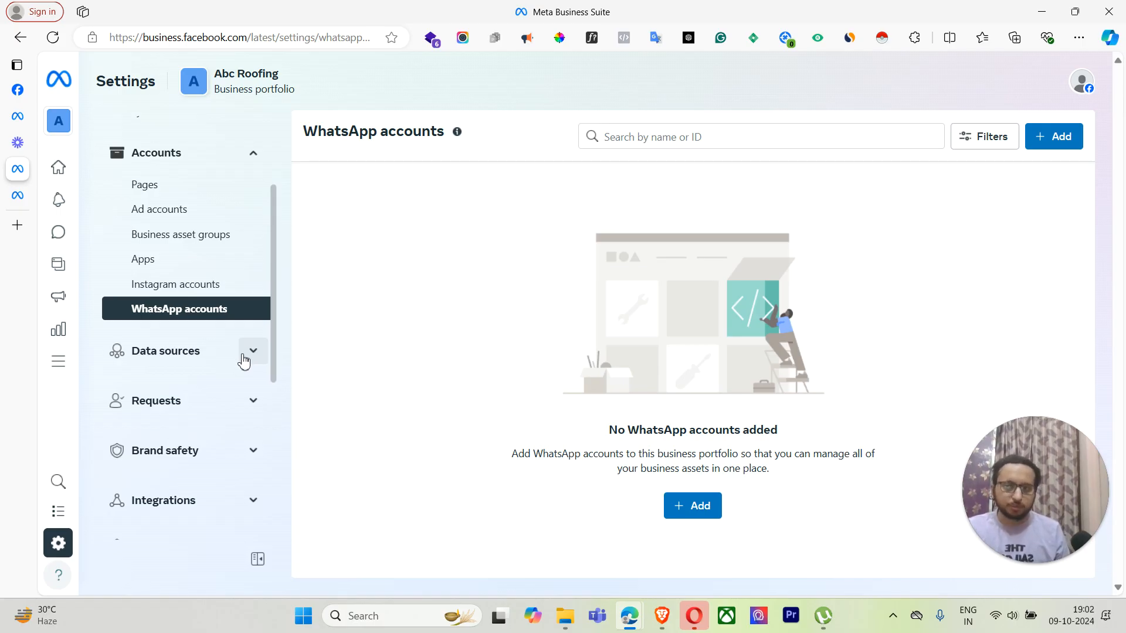
Step: Review the Data sources pages: Catalogues, Pixels, Offline event sets, Custom conversions and Shared audiences
left_click(245, 359)
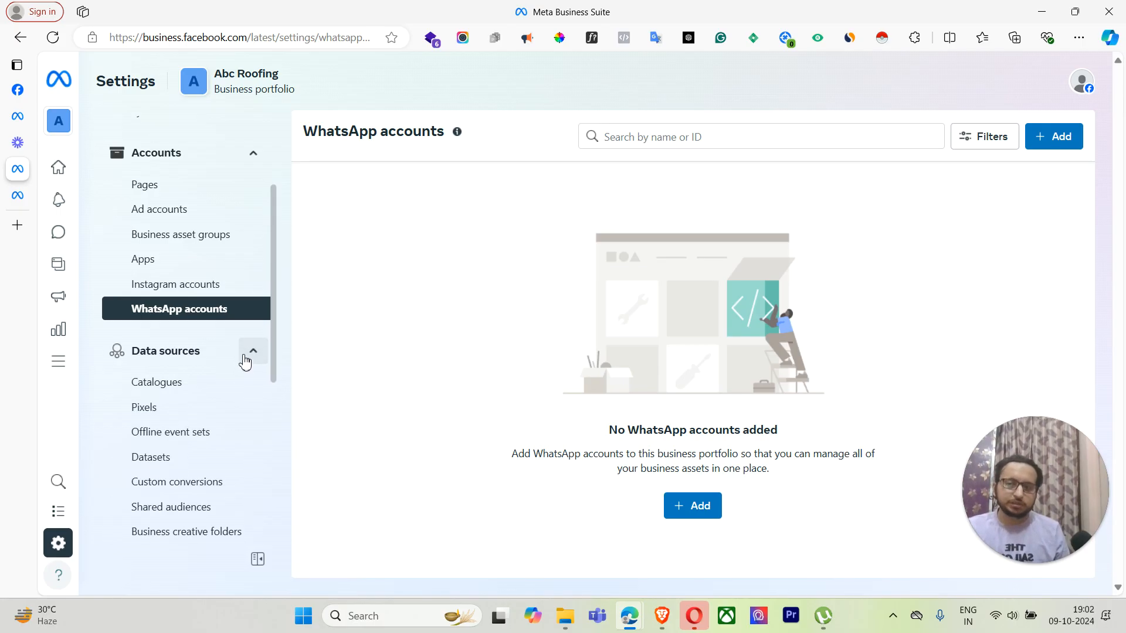
scroll(210, 337, "down", 1)
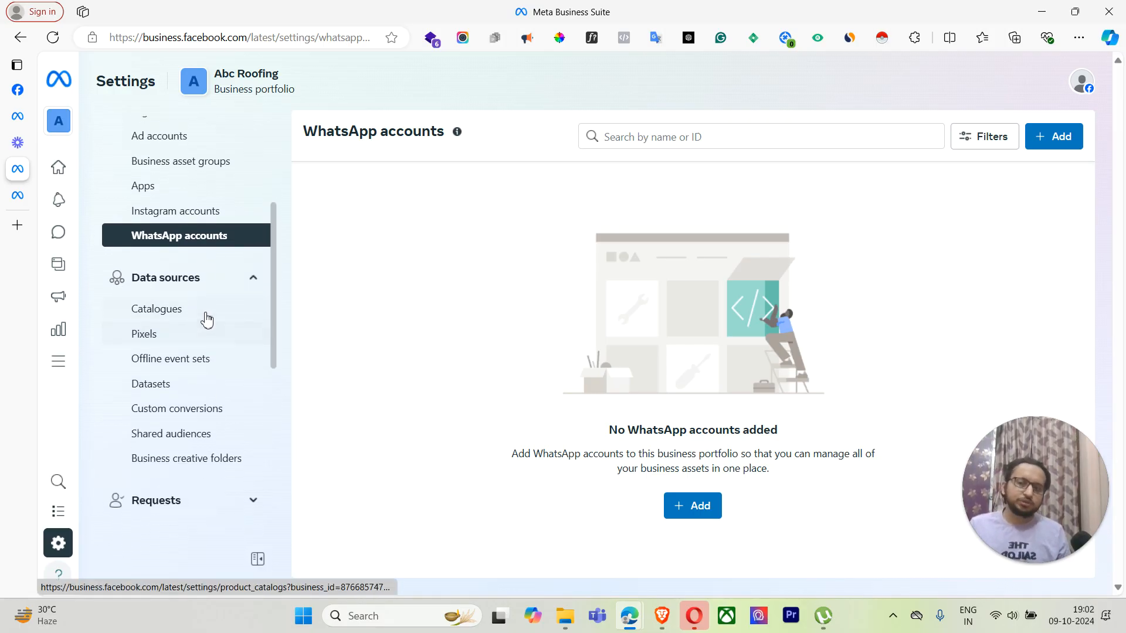
left_click(202, 313)
left_click(181, 340)
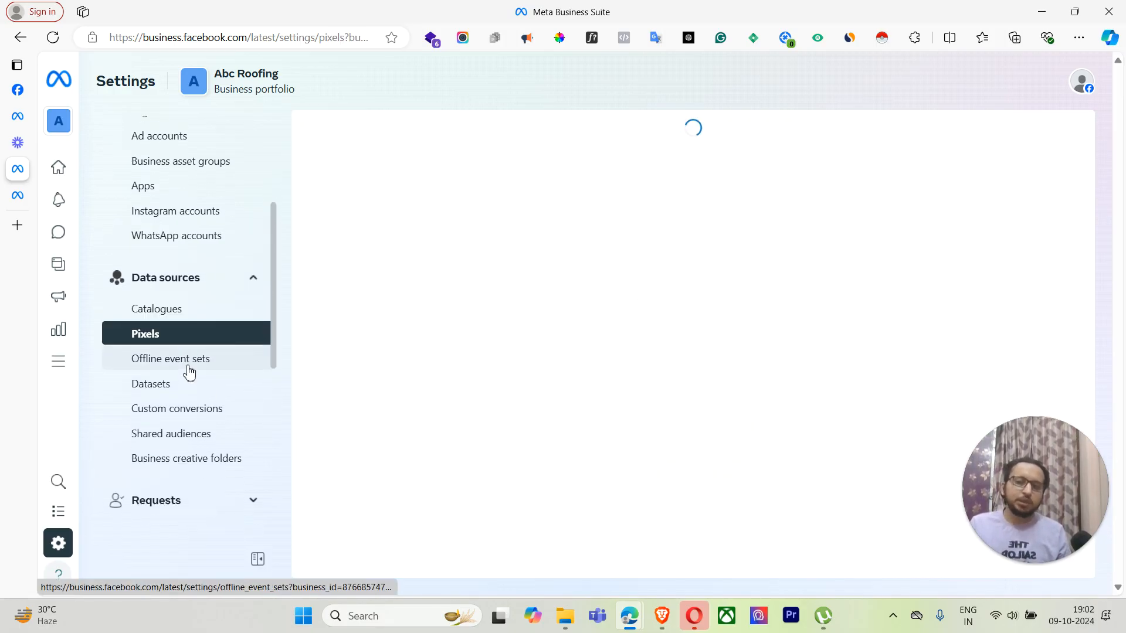
left_click(190, 369)
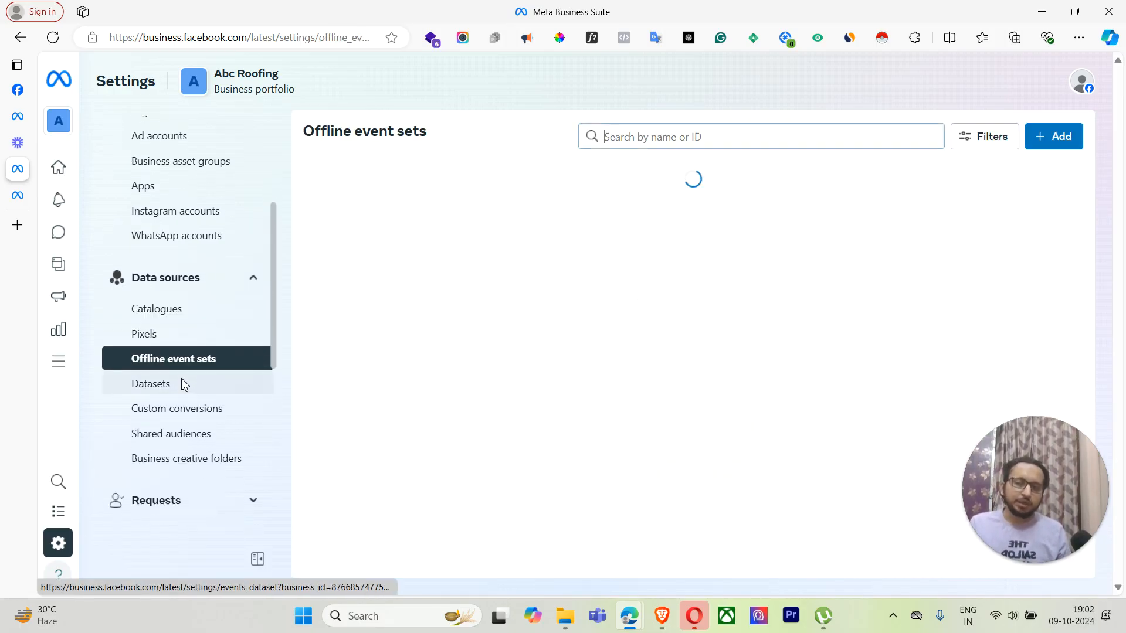
left_click(202, 416)
left_click(205, 460)
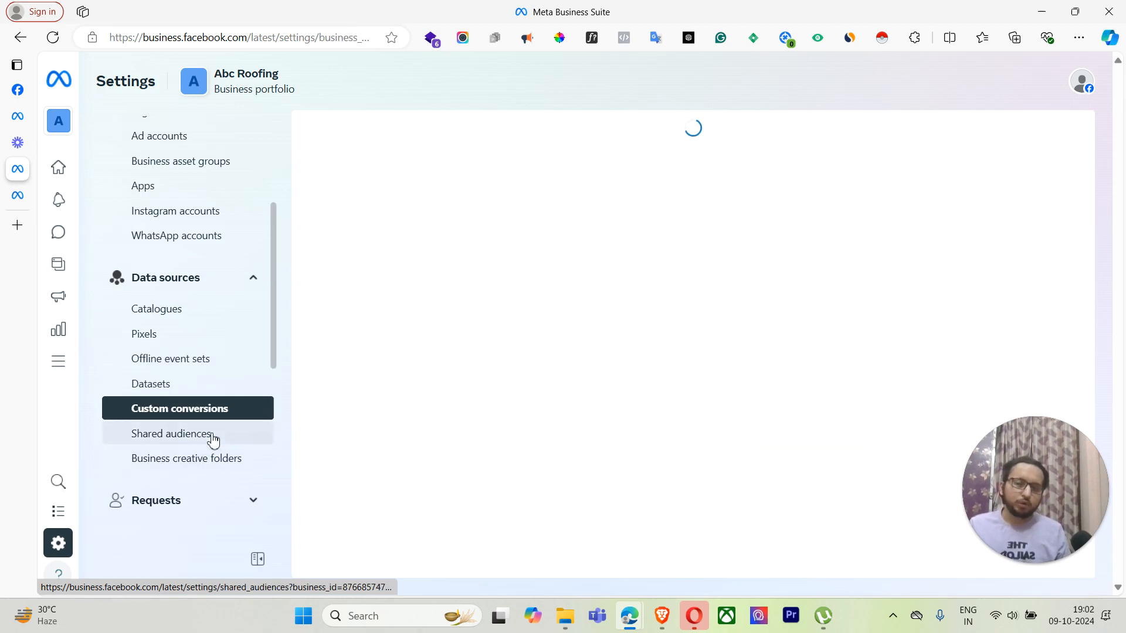
left_click(210, 438)
scroll(274, 405, "down", 3)
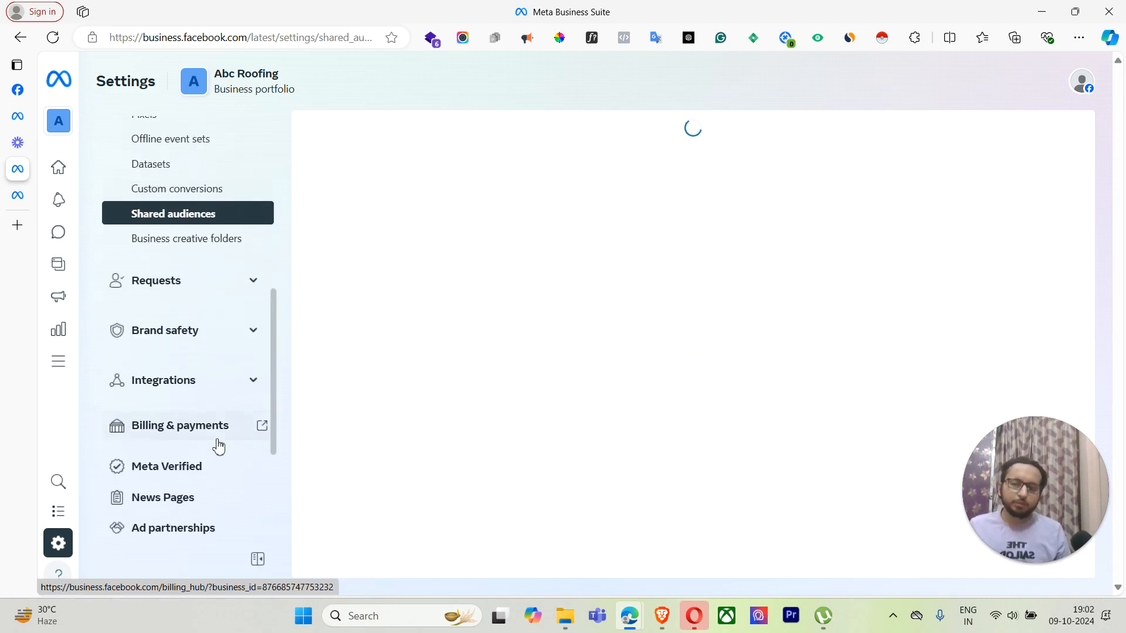
Step: Check Requests and Connected apps, then open Billing & payments in a new tab
left_click(229, 287)
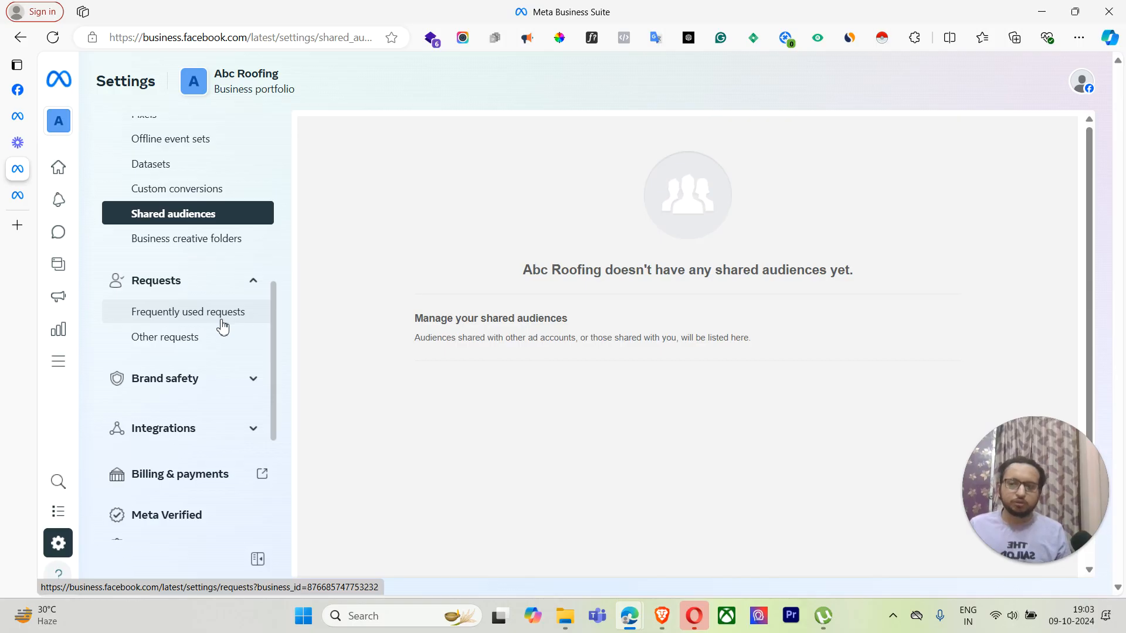
left_click(222, 322)
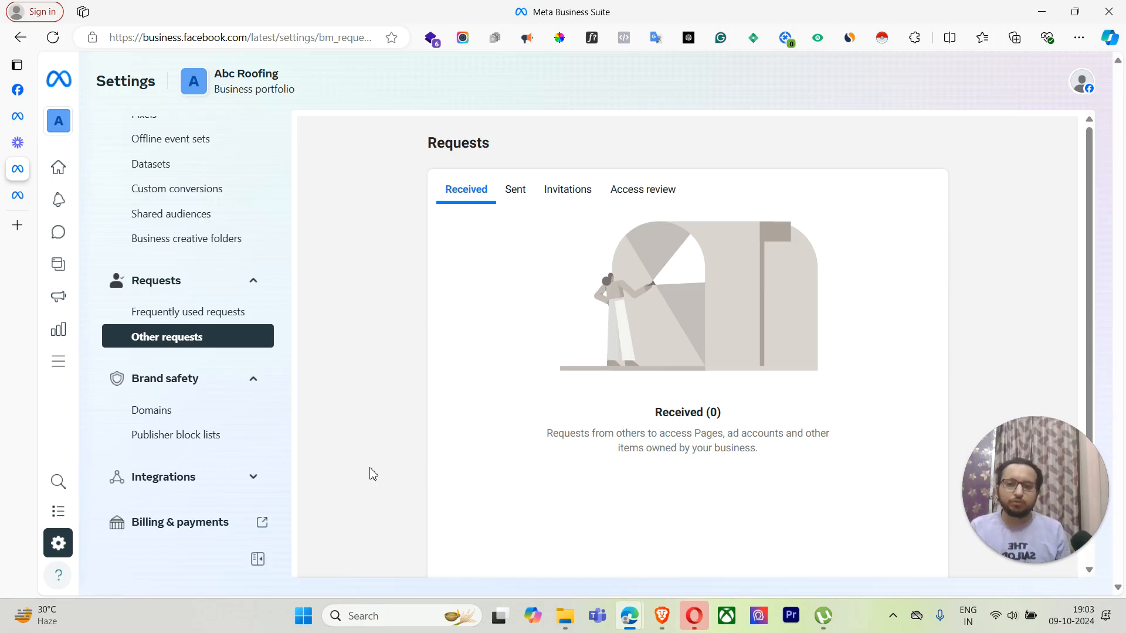
left_click(252, 477)
scroll(243, 375, "down", 6)
scroll(246, 305, "up", 3)
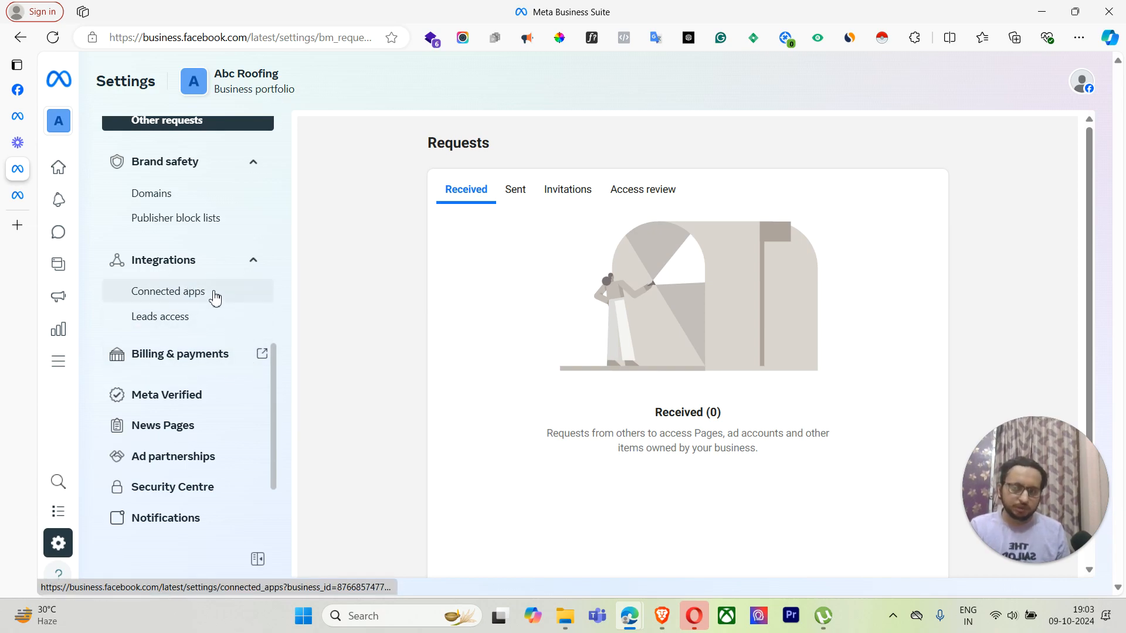
left_click(216, 293)
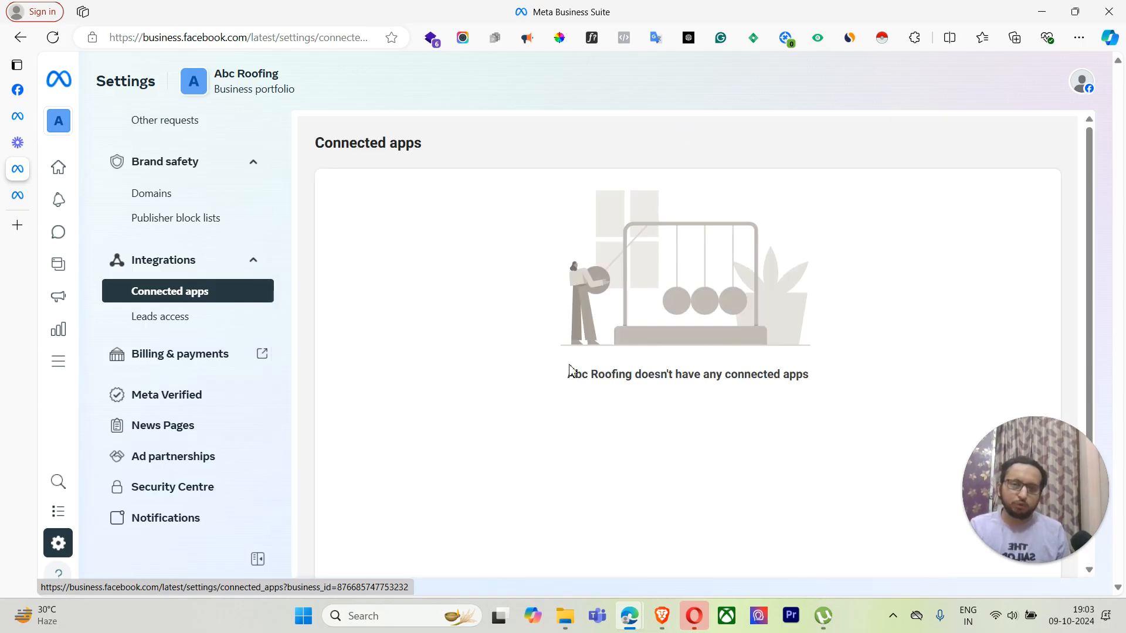
scroll(316, 368, "down", 2)
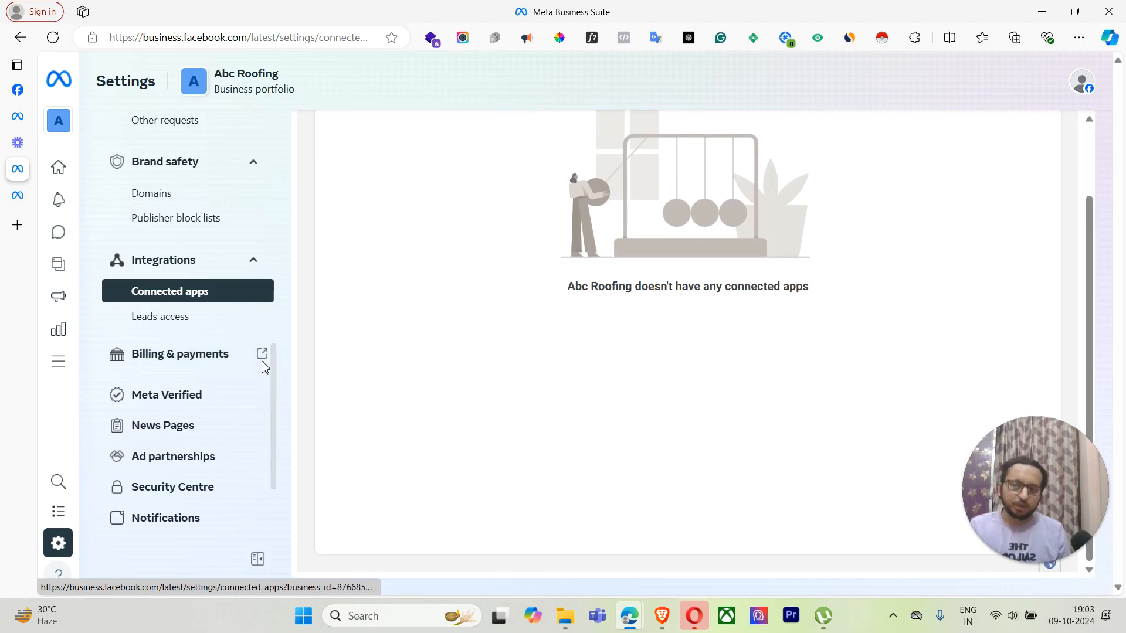
left_click(203, 359)
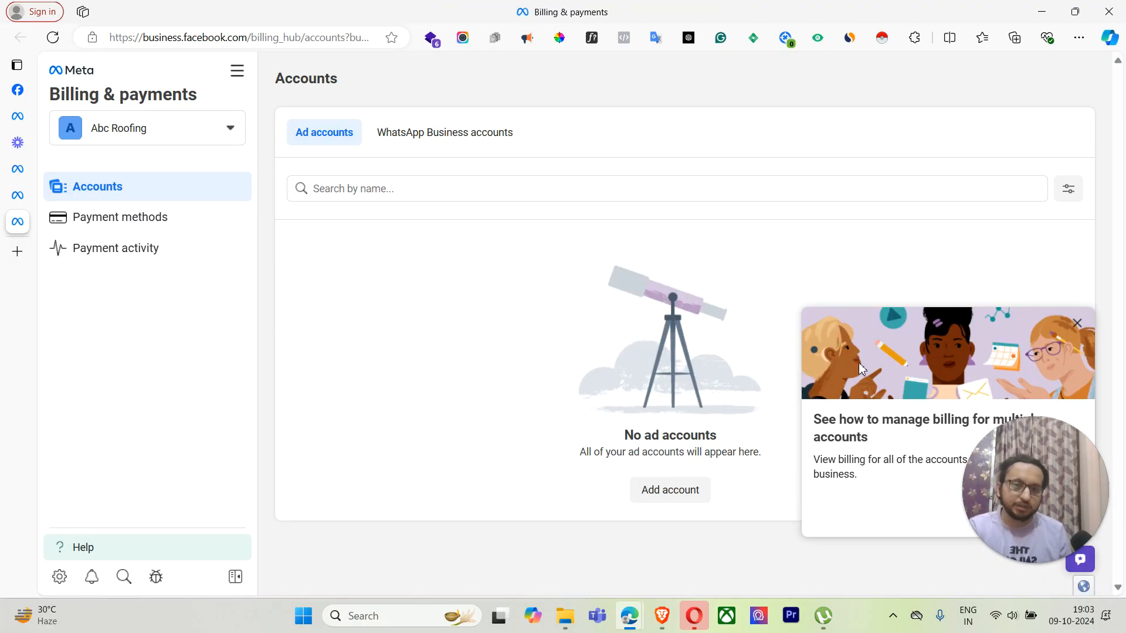
Step: Open Billing & payments' Payment methods page and find the Missing edit permissions notice
left_click_drag(1050, 489, 1052, 524)
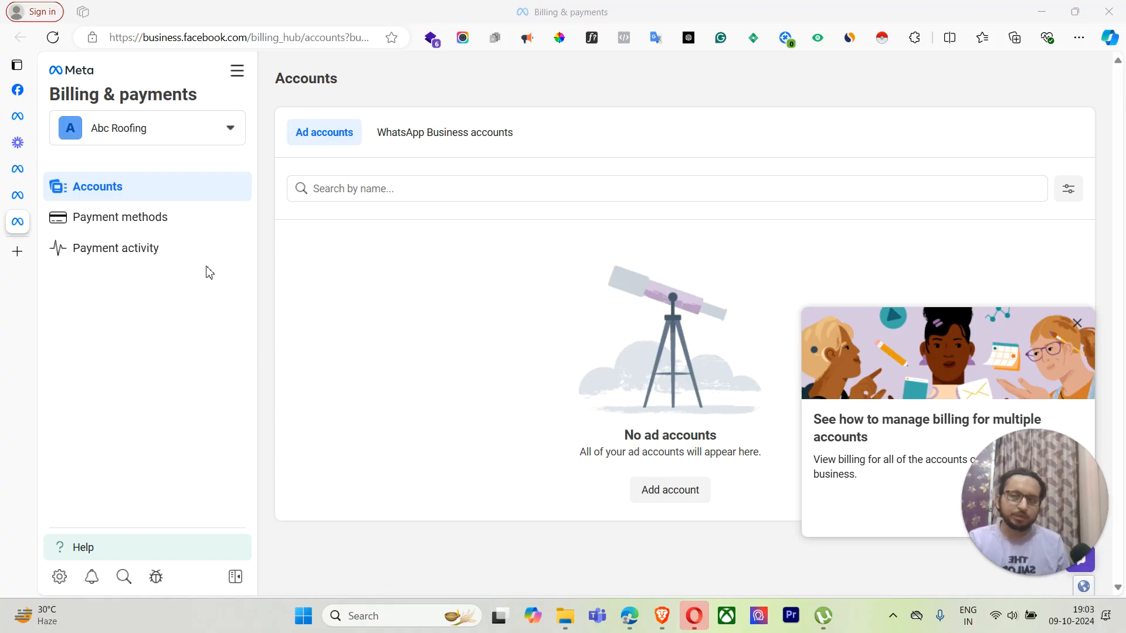
left_click(169, 227)
scroll(549, 405, "down", 2)
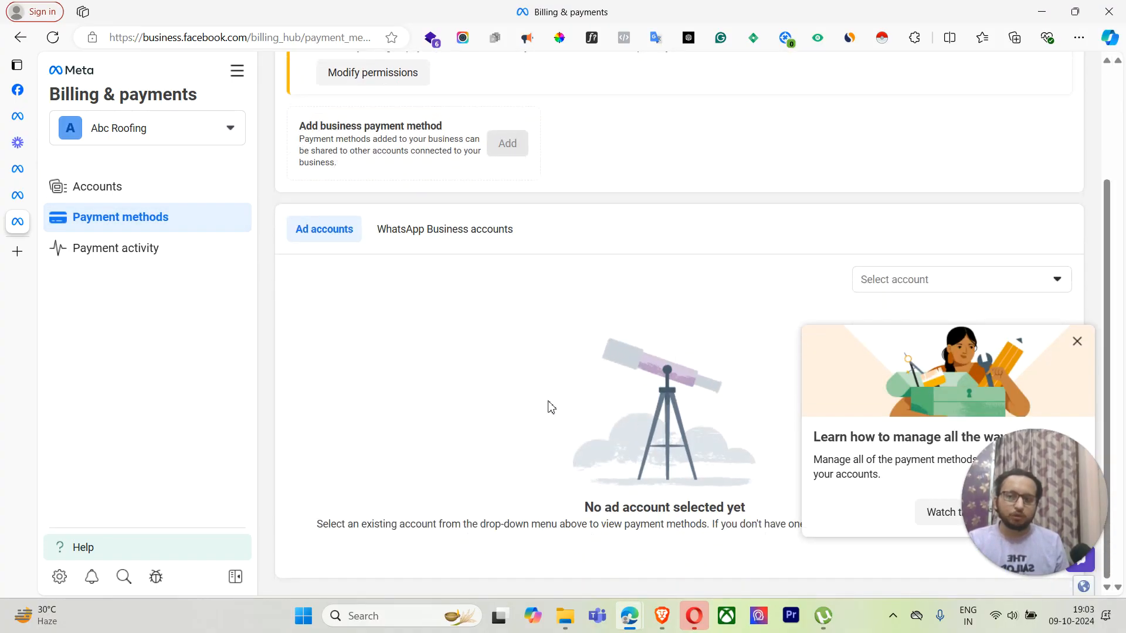
scroll(455, 284, "up", 2)
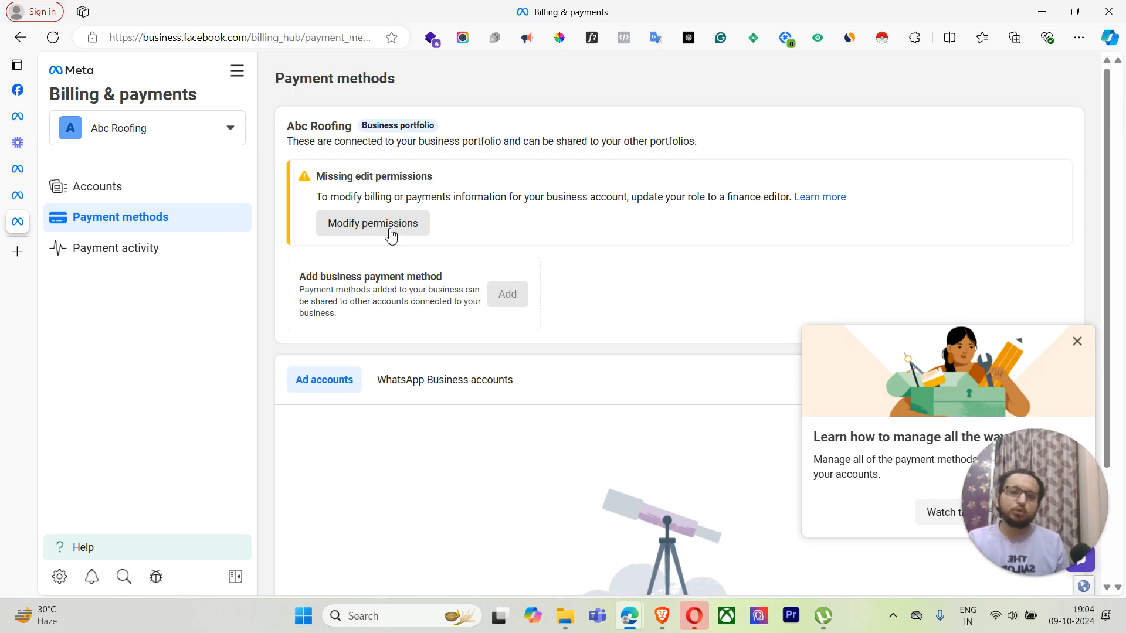
Step: Assign yourself the finance editor role for Abc Roofing
left_click(391, 236)
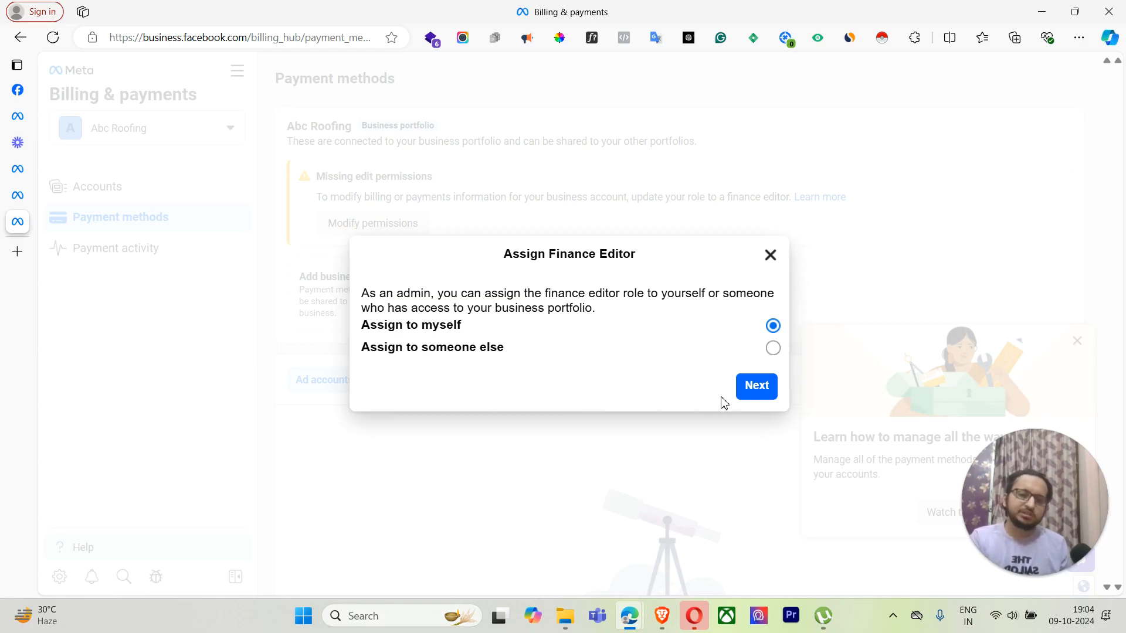
left_click(757, 390)
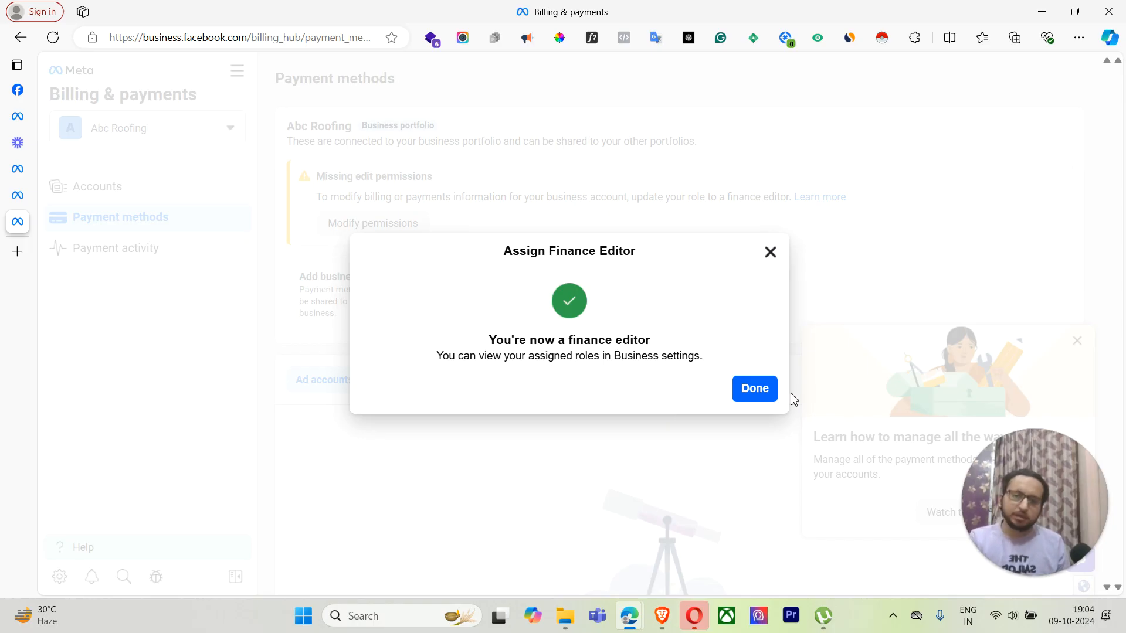
left_click(755, 389)
Step: Dismiss the payment methods tip popup on the Payment methods page
scroll(699, 462, "down", 3)
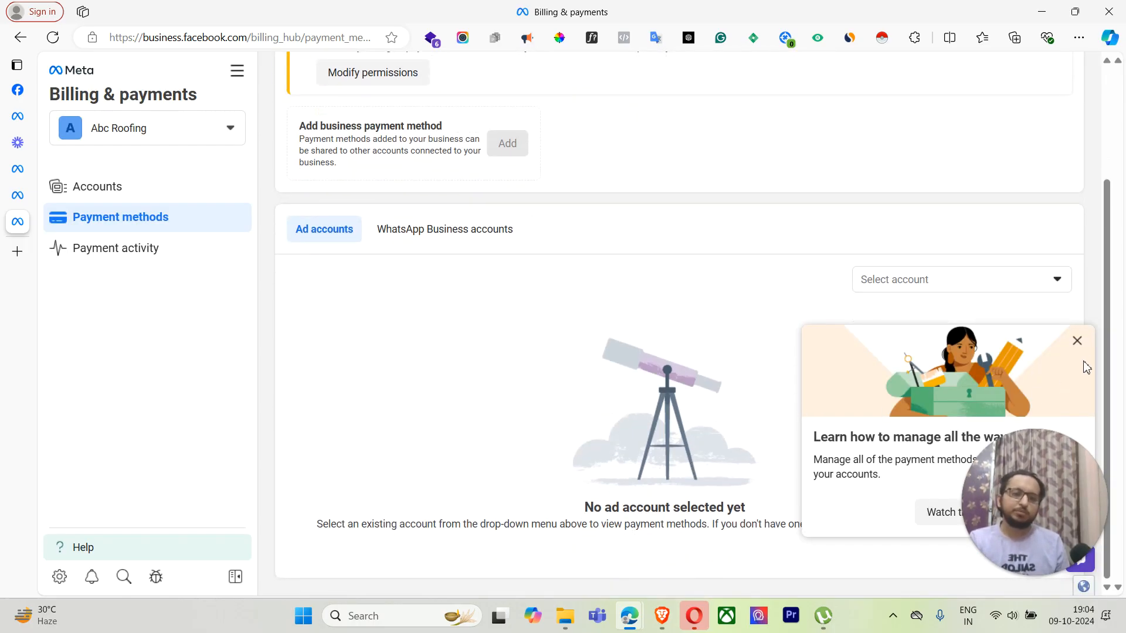
left_click_drag(1044, 508, 1001, 246)
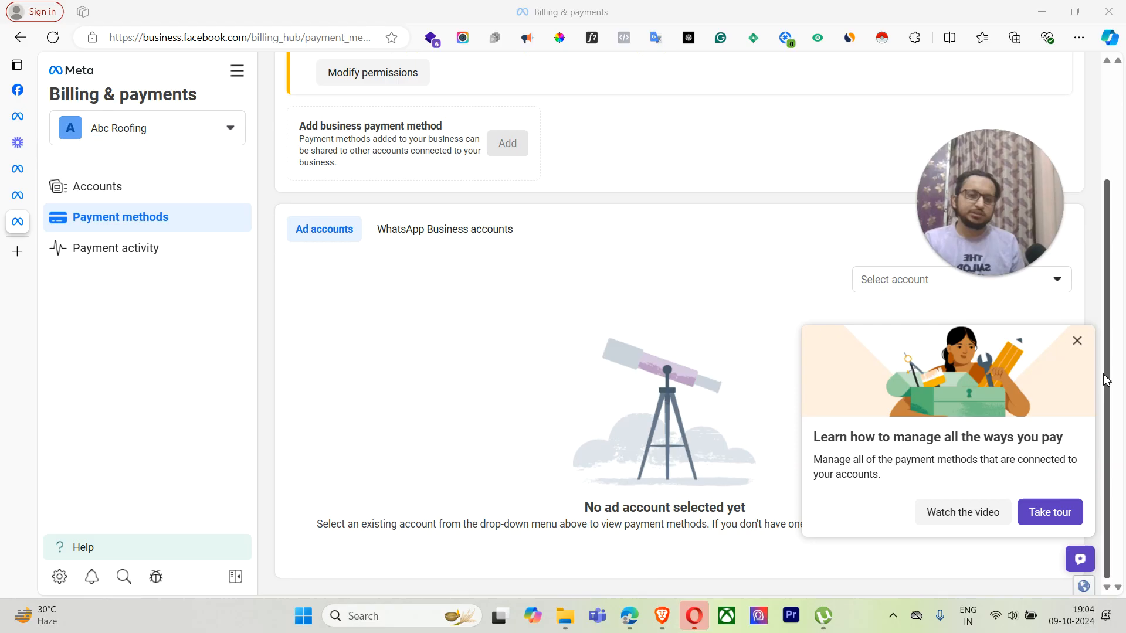
left_click(1077, 341)
left_click_drag(1031, 290, 1061, 526)
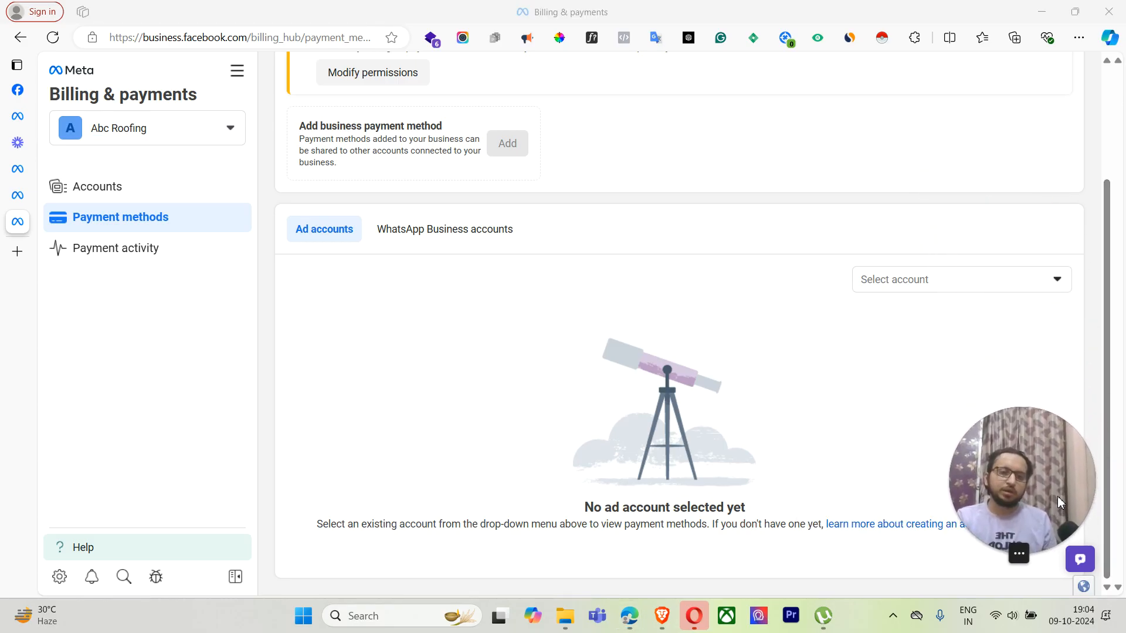